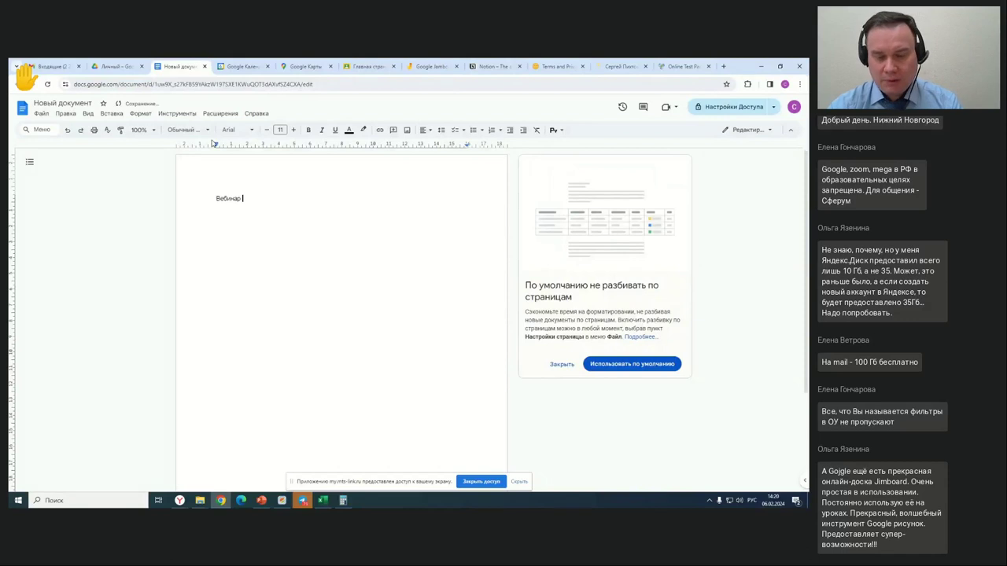
- Add the date 06.02.2024 after the word "Вебинар" in the document and name the file "Вебинар 06"
type("06.02.2024")
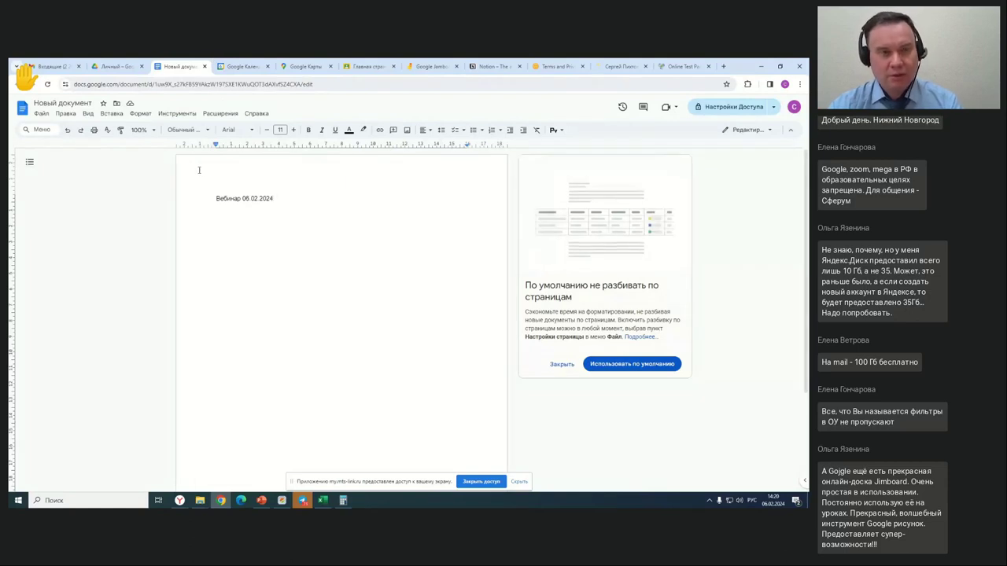
left_click(91, 103)
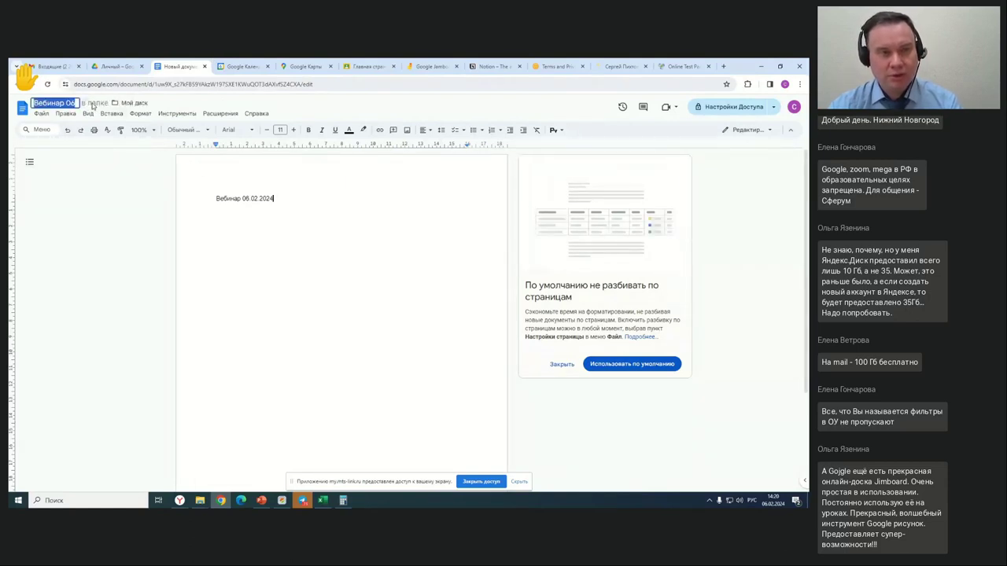
key("Return")
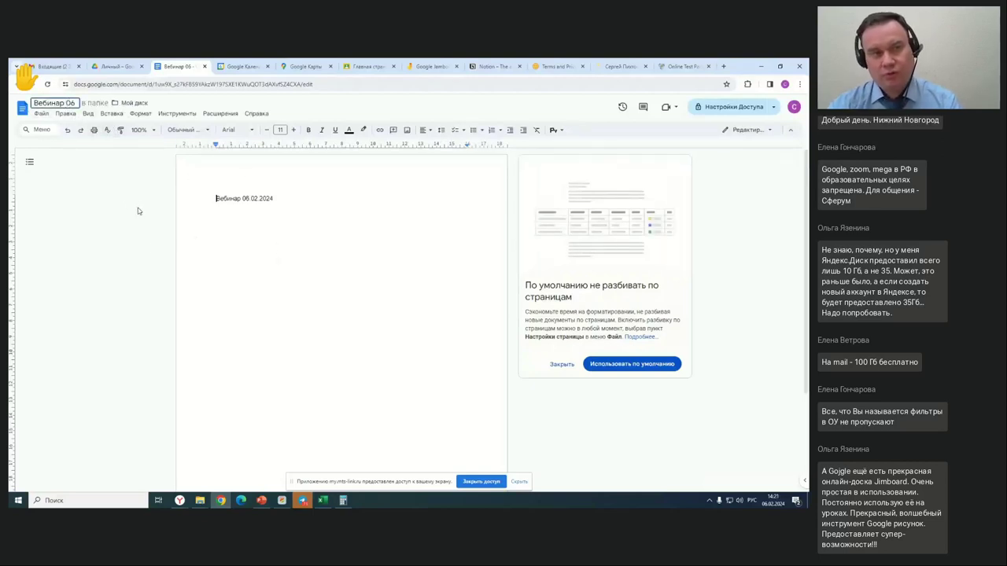
- Close the document and reopen "Вебинар 06" from the recent files in Google Drive
left_click(205, 67)
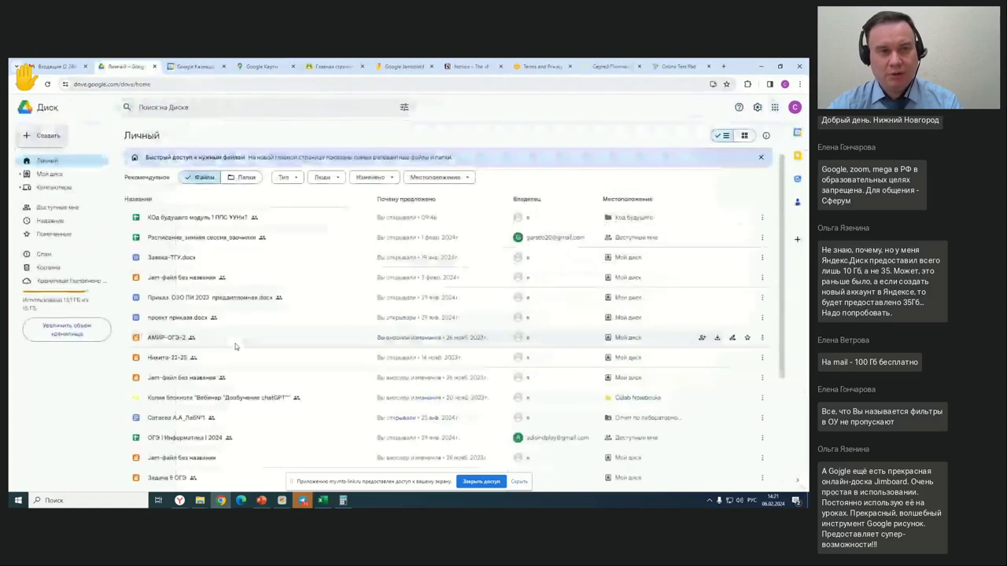
left_click(50, 220)
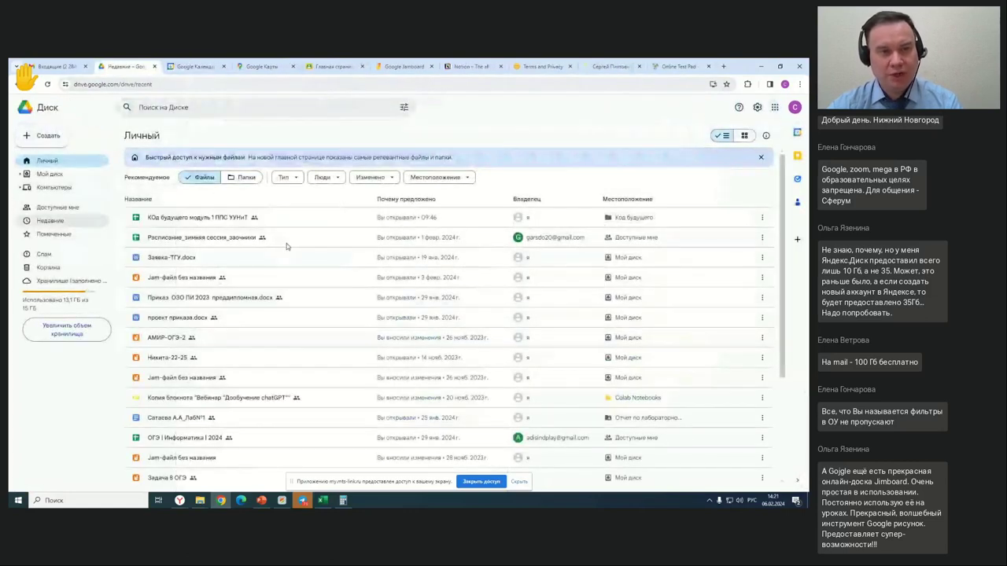
double_click(173, 219)
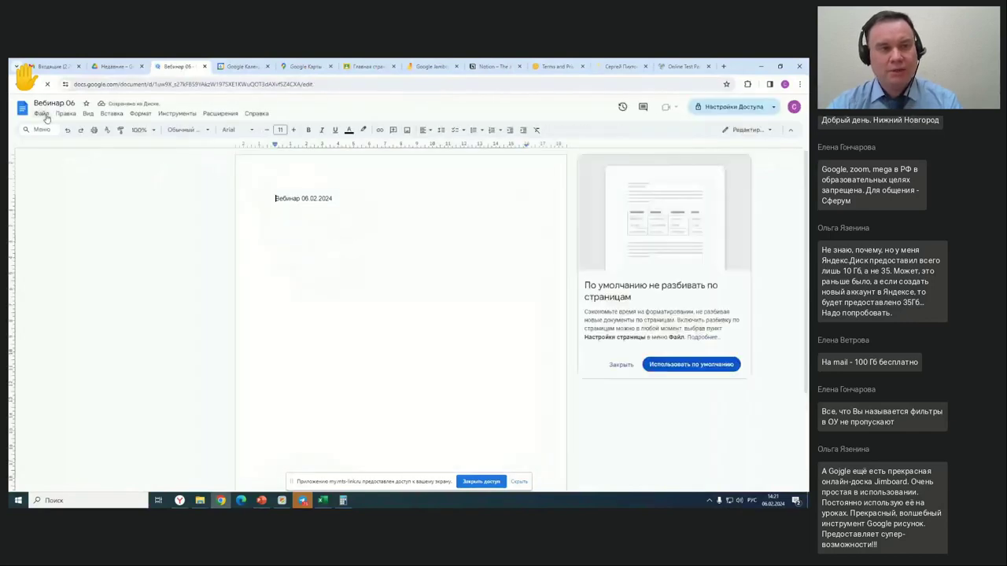
- Download the "Вебинар 06" document as a PDF file
left_click(43, 114)
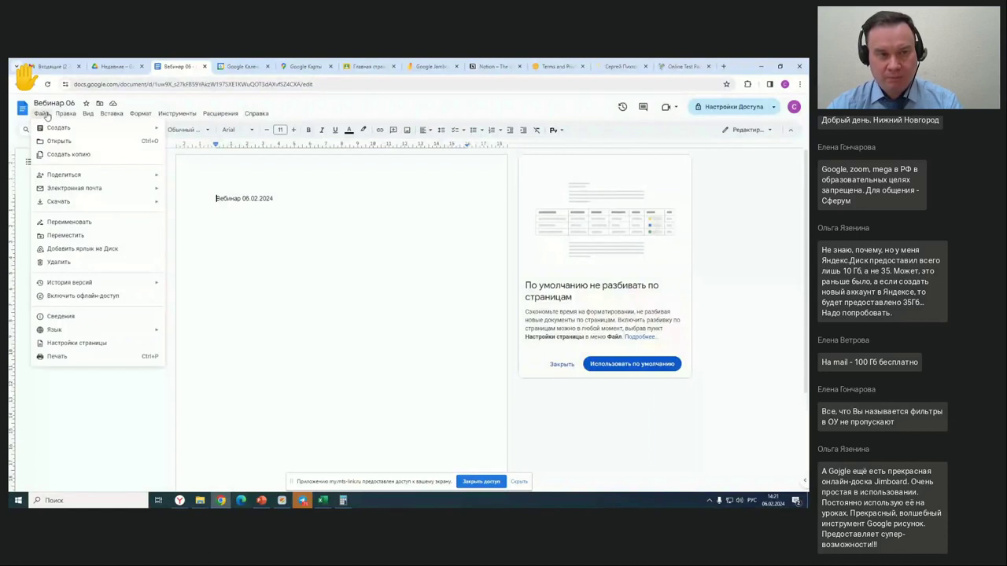
mouse_move(71, 202)
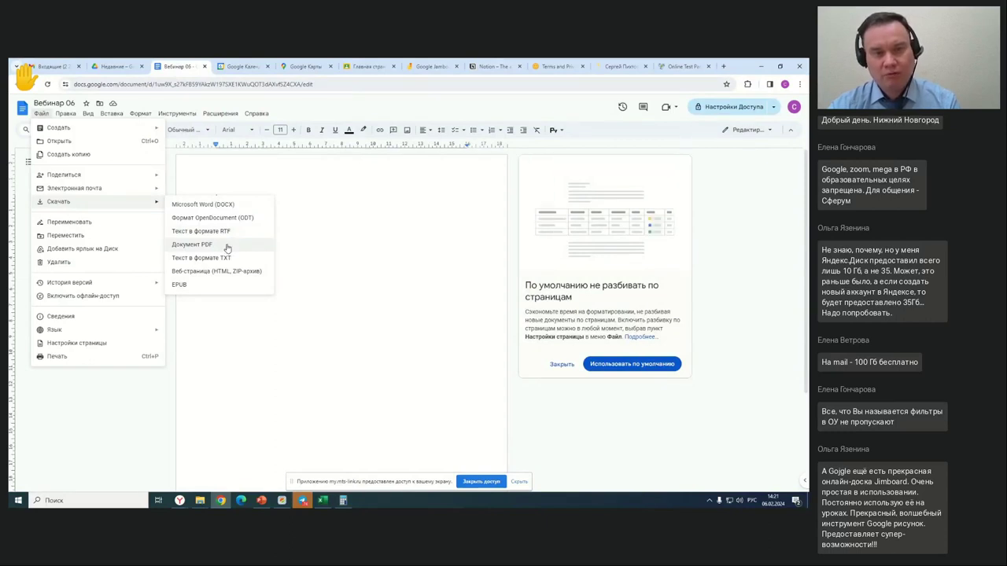
left_click(228, 247)
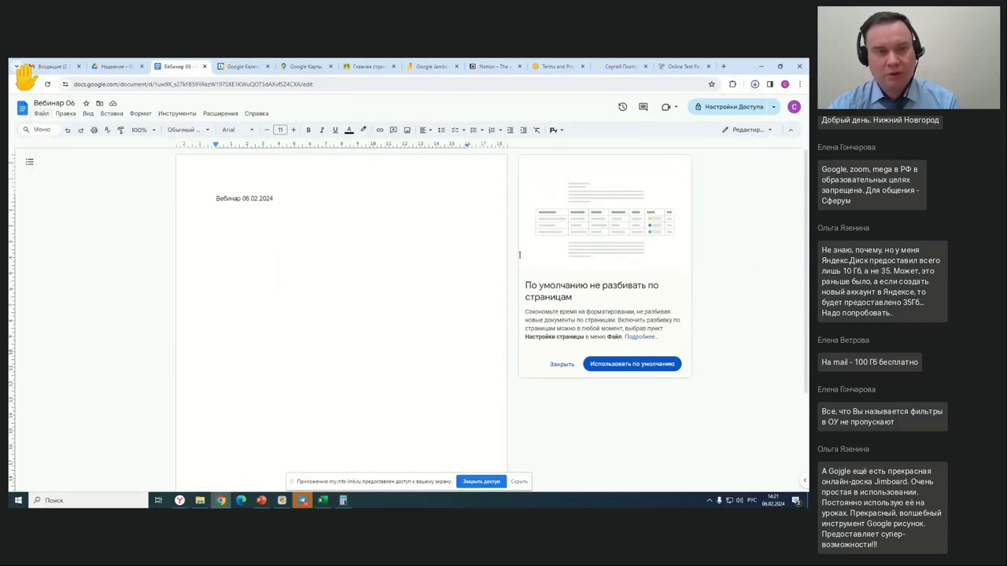
- Open the downloaded PDF for viewing, dismiss the Acrobat offer and close the PDF
left_click(755, 86)
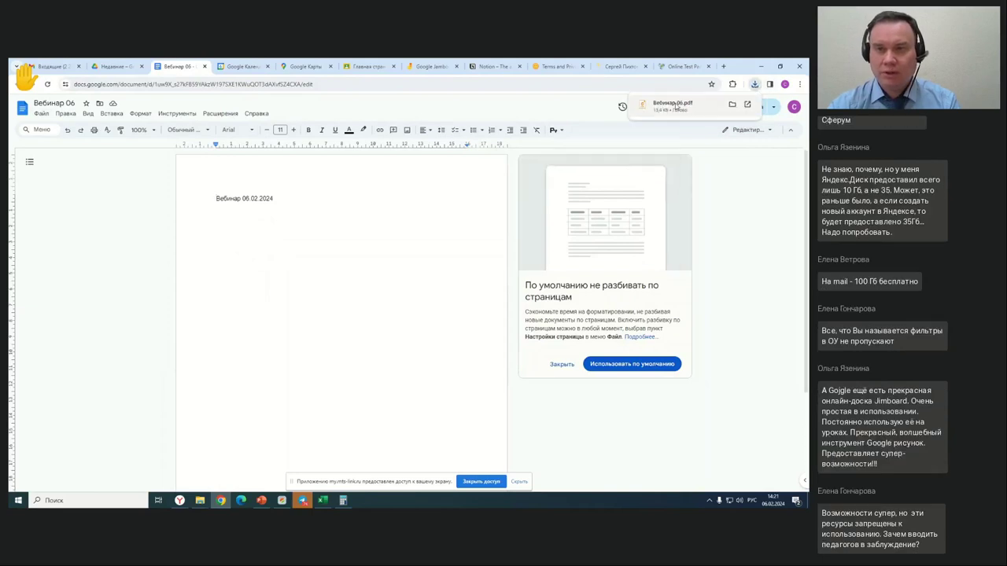
left_click(676, 106)
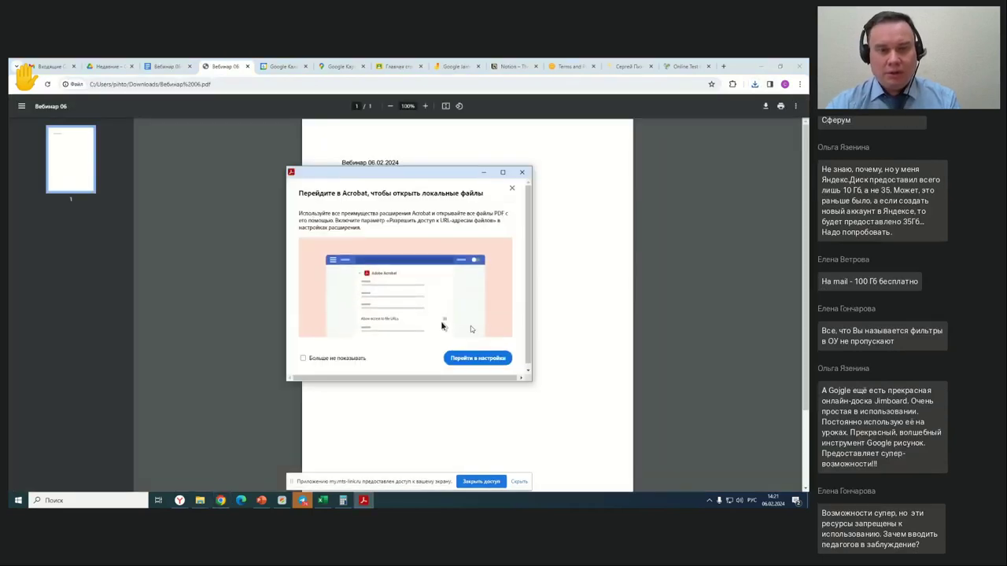
left_click(521, 172)
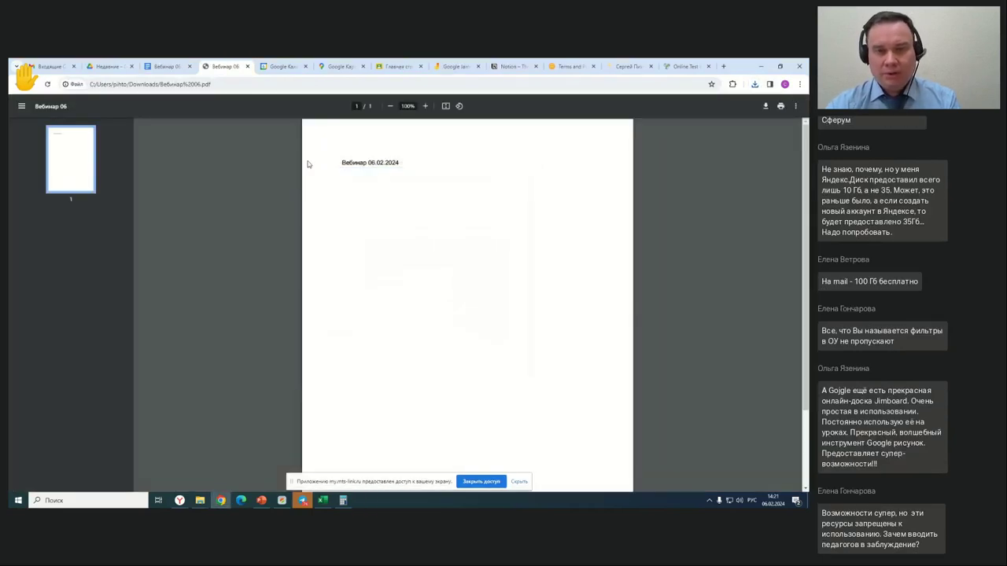
left_click(247, 66)
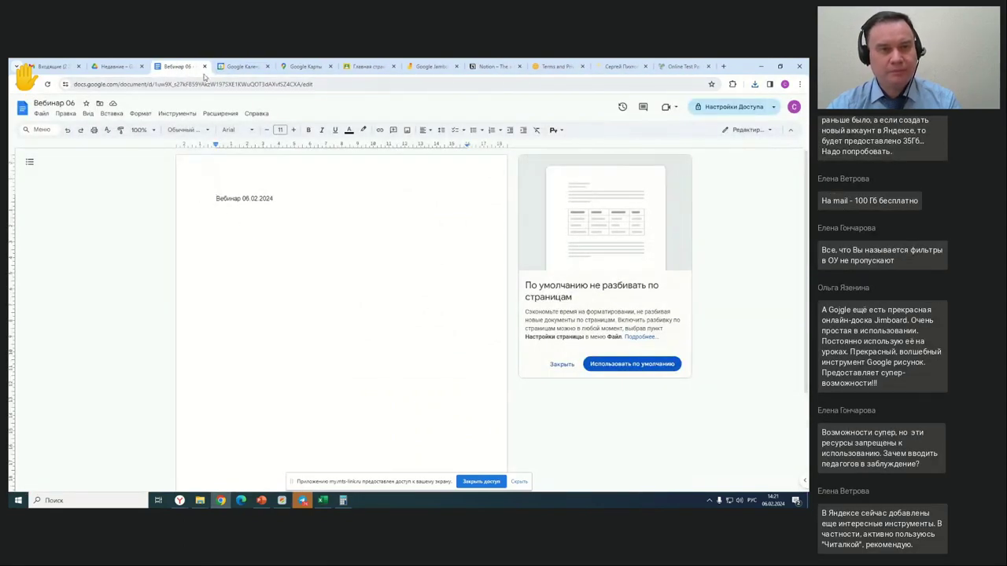
- Close the document, view the sharing settings of "Вебинар 06" in Google Drive and close them
left_click(189, 66)
left_click(114, 66)
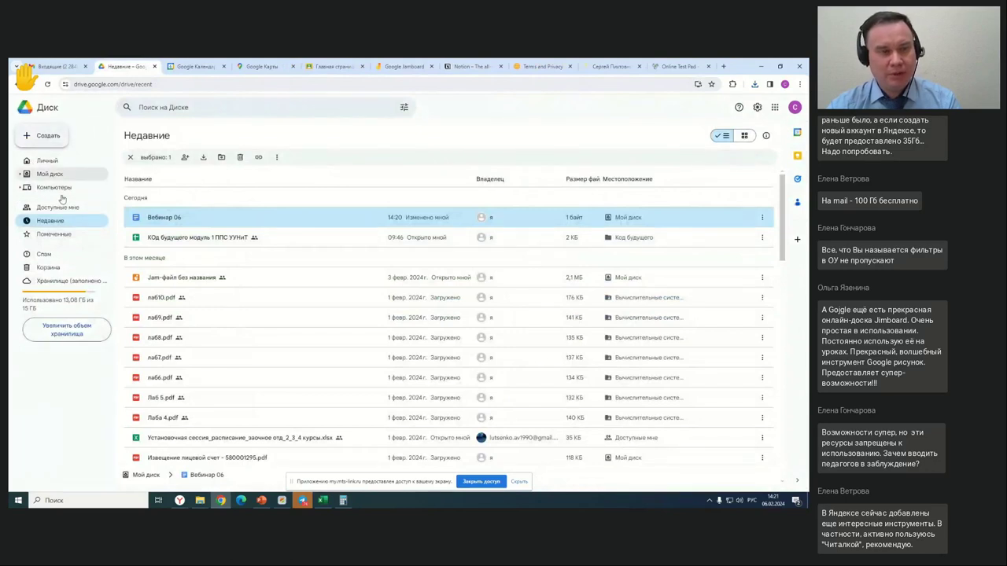
right_click(170, 221)
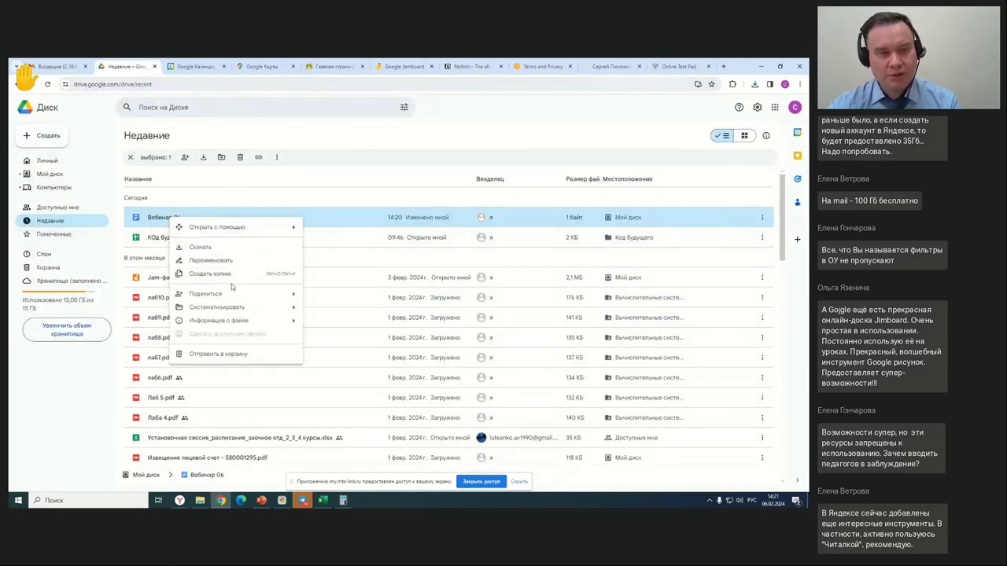
mouse_move(234, 295)
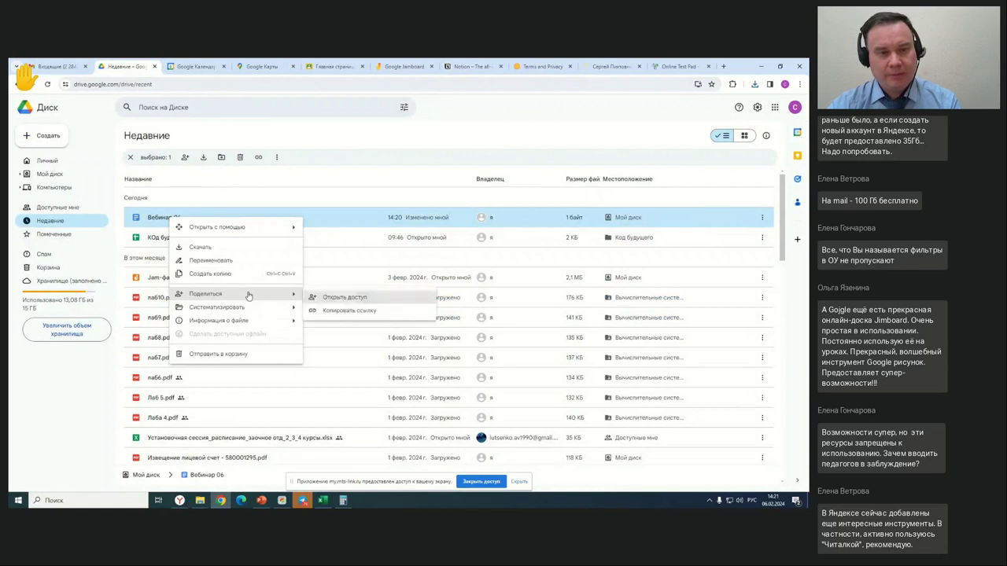
left_click(341, 299)
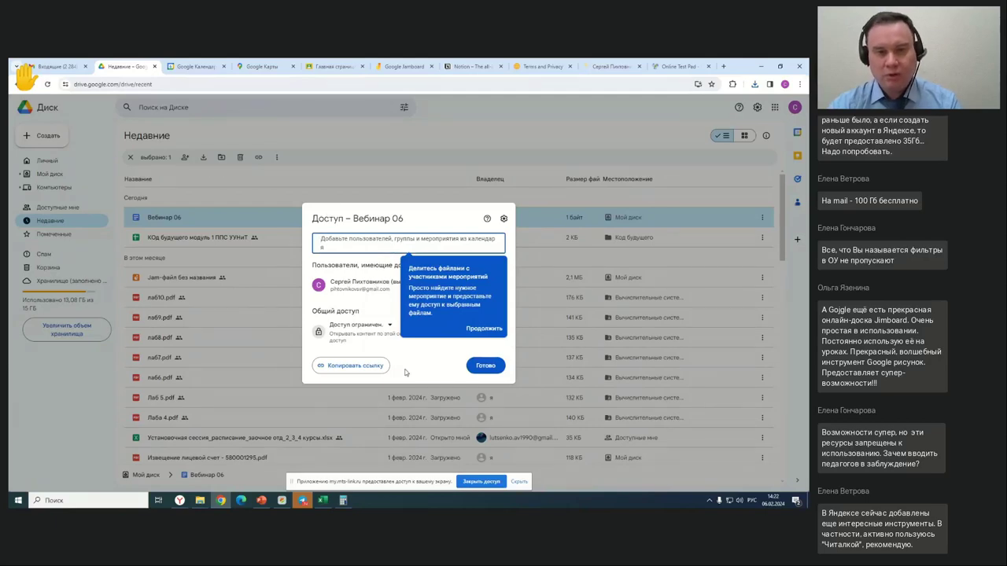
left_click(483, 367)
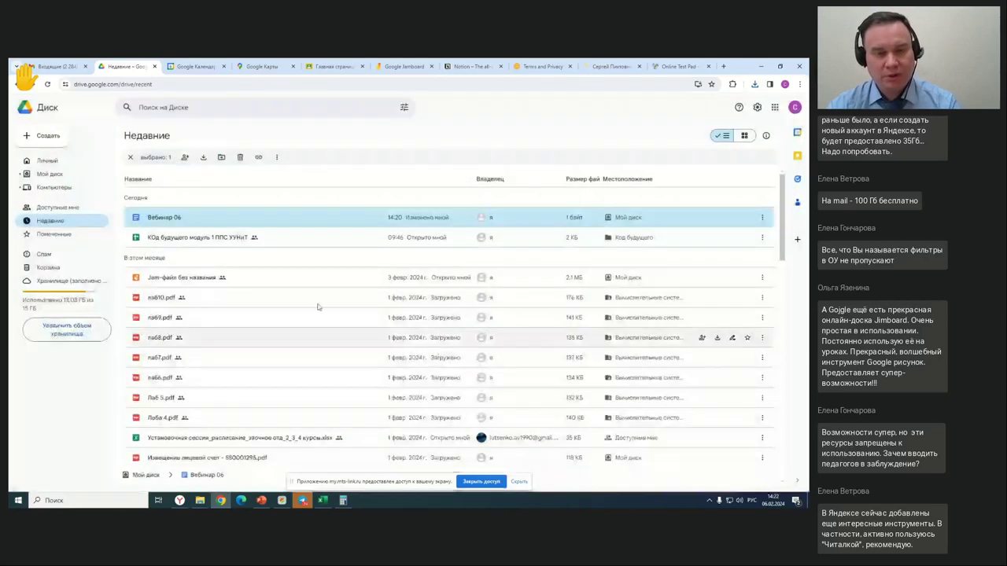
- Copy the link to "Вебинар 06" and open the access settings for it, dismissing the calendar-event tip
right_click(199, 221)
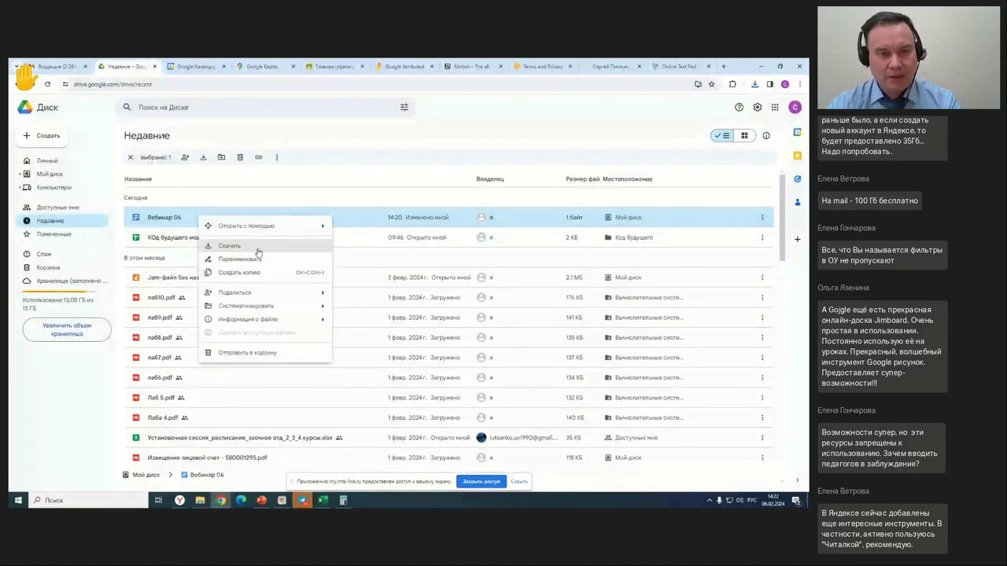
mouse_move(265, 293)
left_click(367, 309)
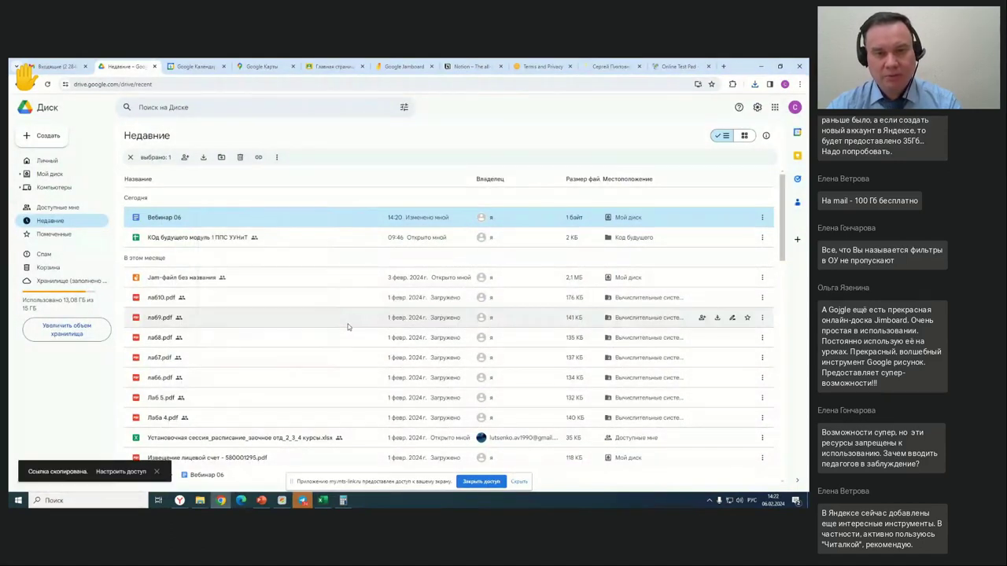
left_click(129, 473)
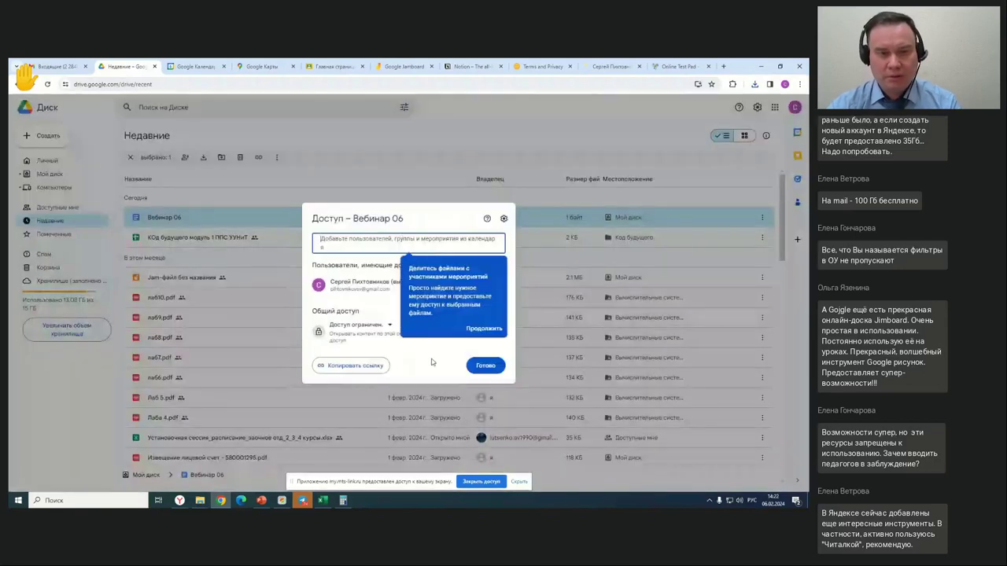
left_click(431, 346)
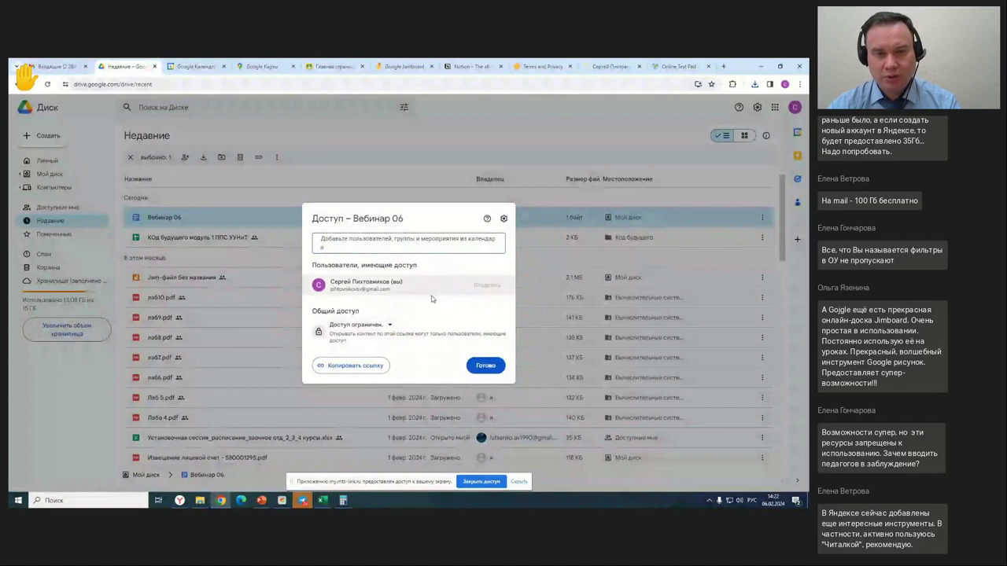
- Set general access of "Вебинар 06" to everyone with the link in the Editor (Редактор) role and copy the link
left_click(388, 327)
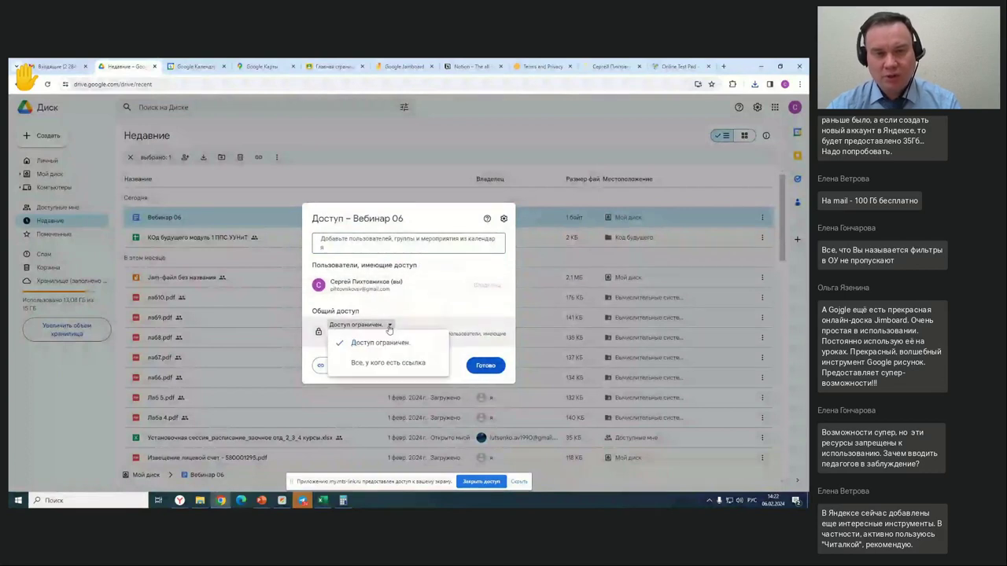
left_click(389, 362)
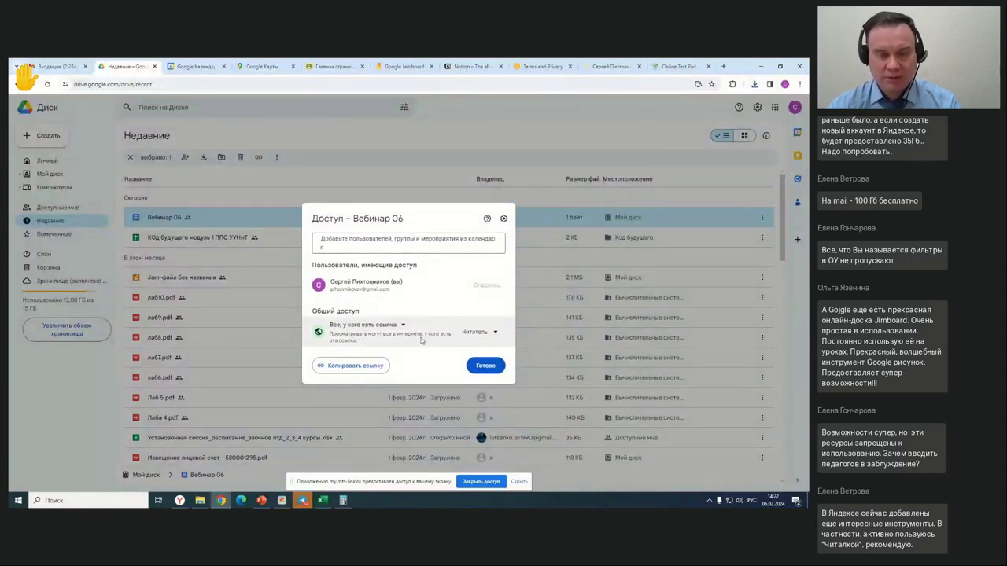
left_click(488, 334)
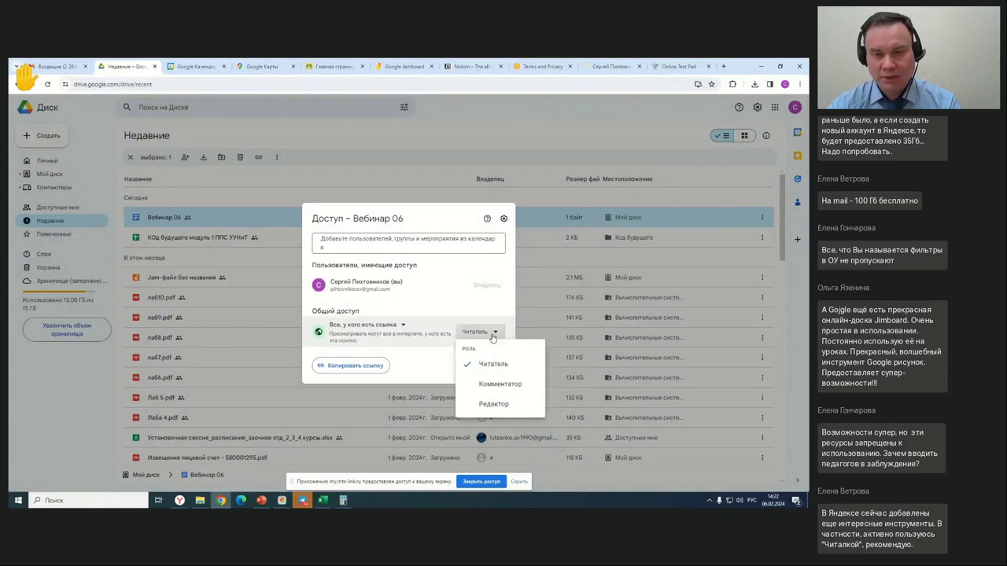
left_click(495, 407)
left_click(334, 367)
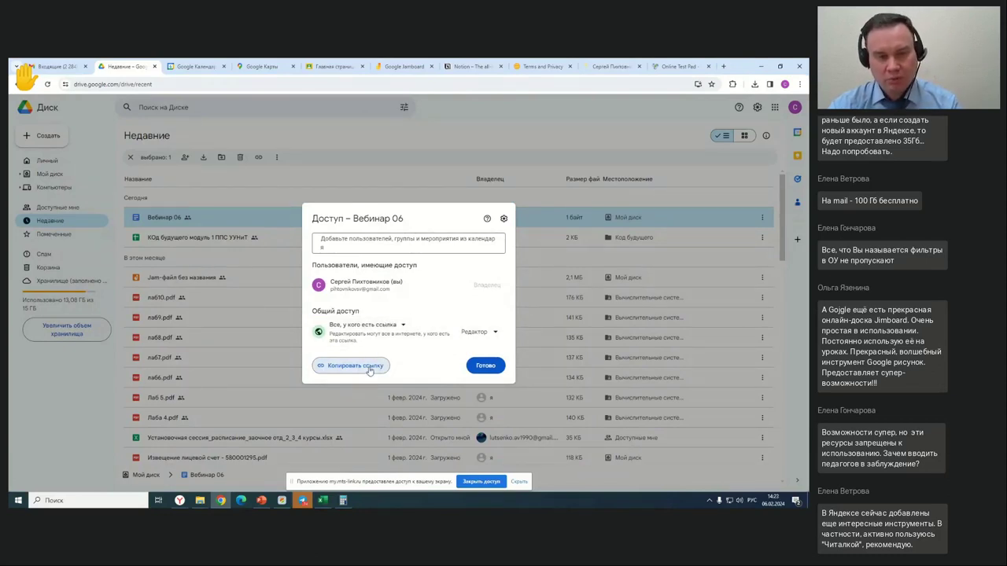
- Review the available link-access roles for "Вебинар 06" and close the sharing settings
left_click(494, 334)
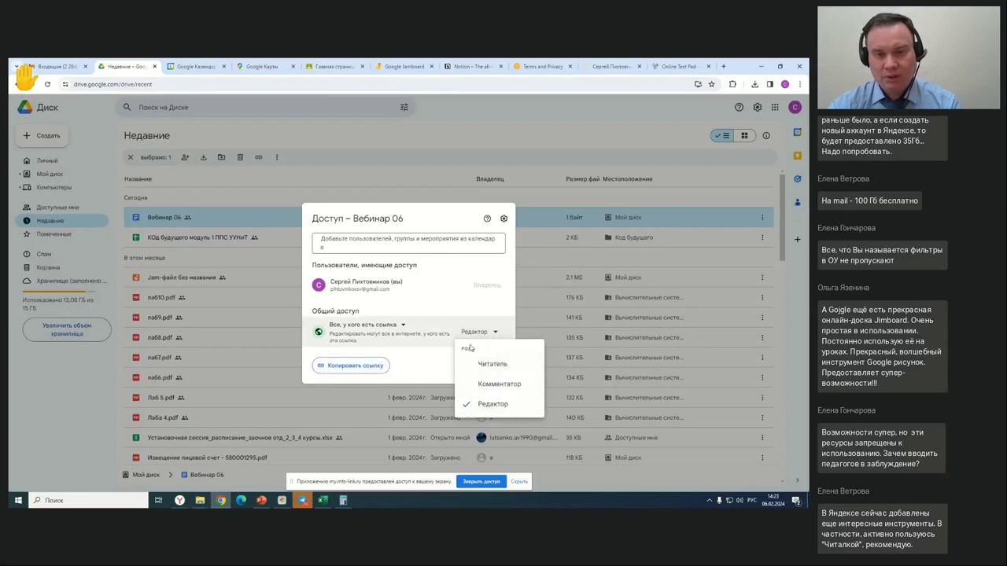
left_click(423, 379)
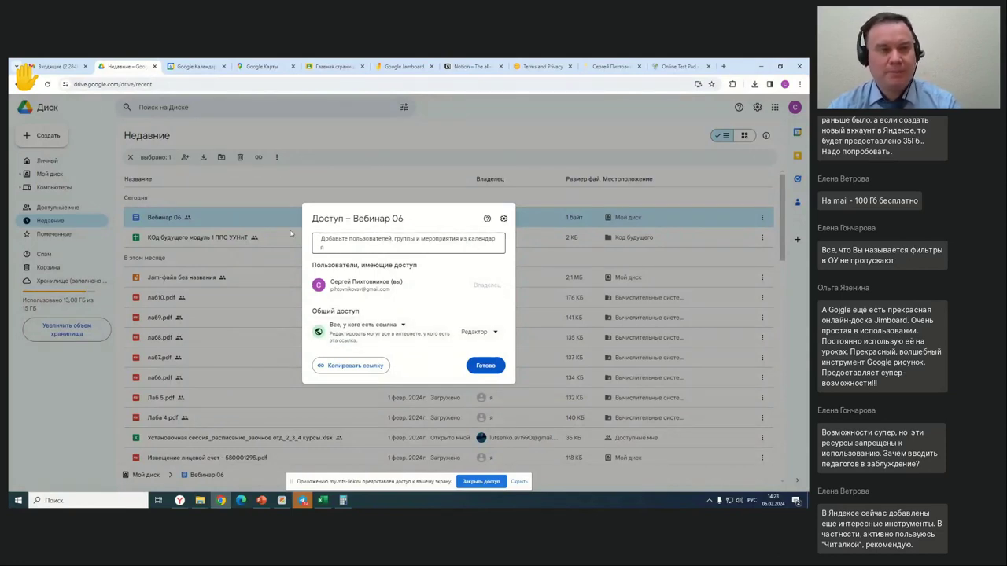
key("Escape")
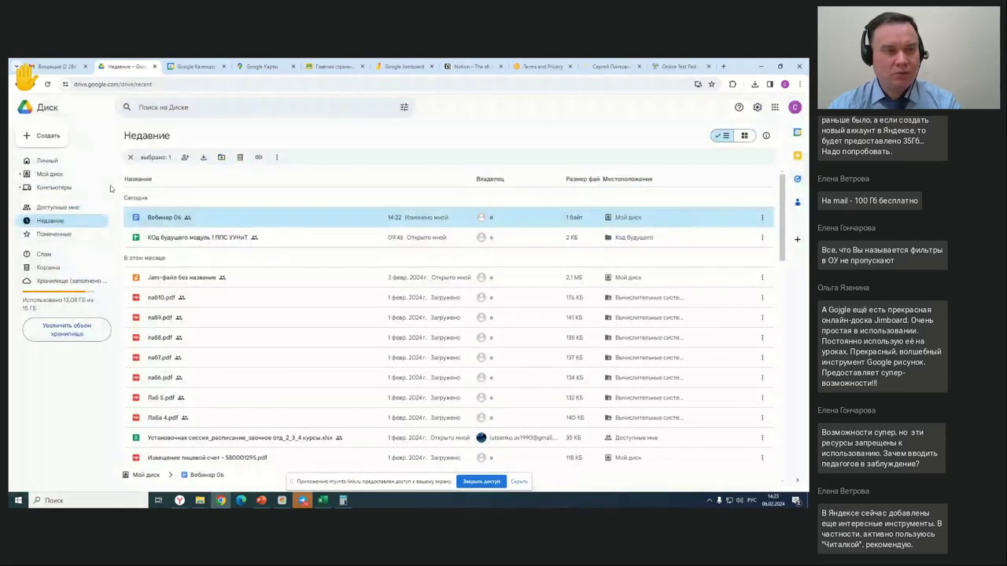
left_click(44, 135)
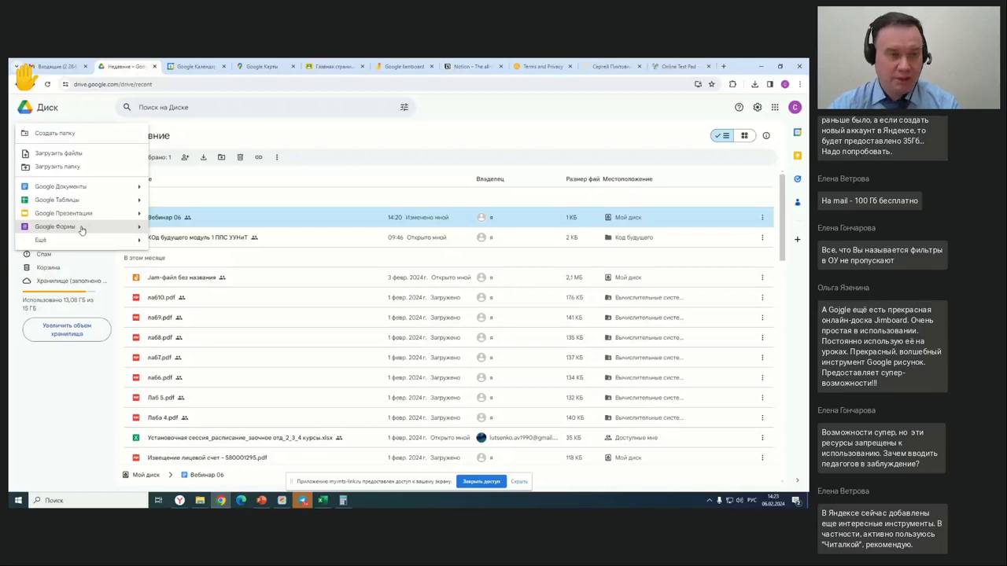
left_click(337, 196)
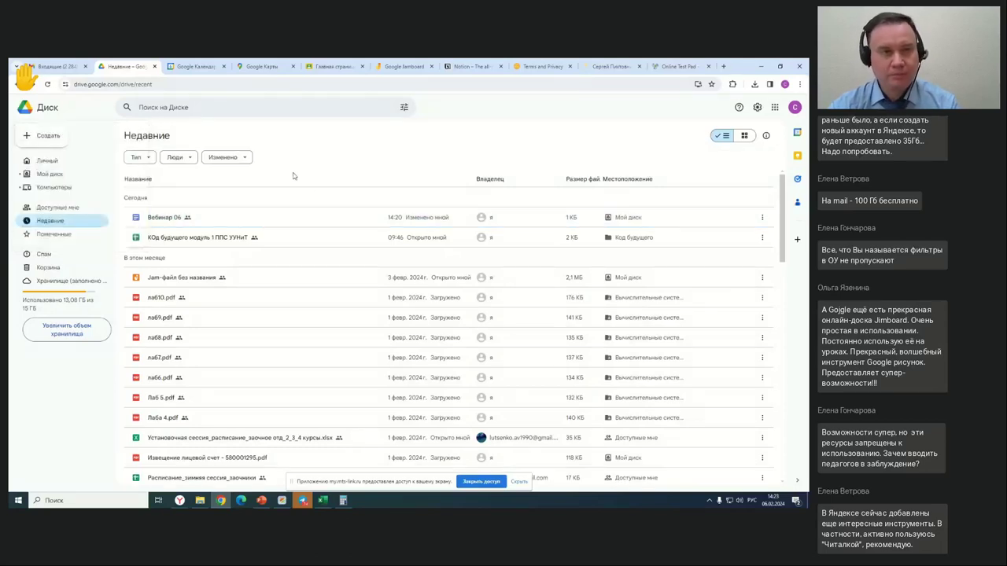
- Switch to Google Calendar and start a new event on 10 February 2024 from 07:30 to 08:30
left_click(193, 67)
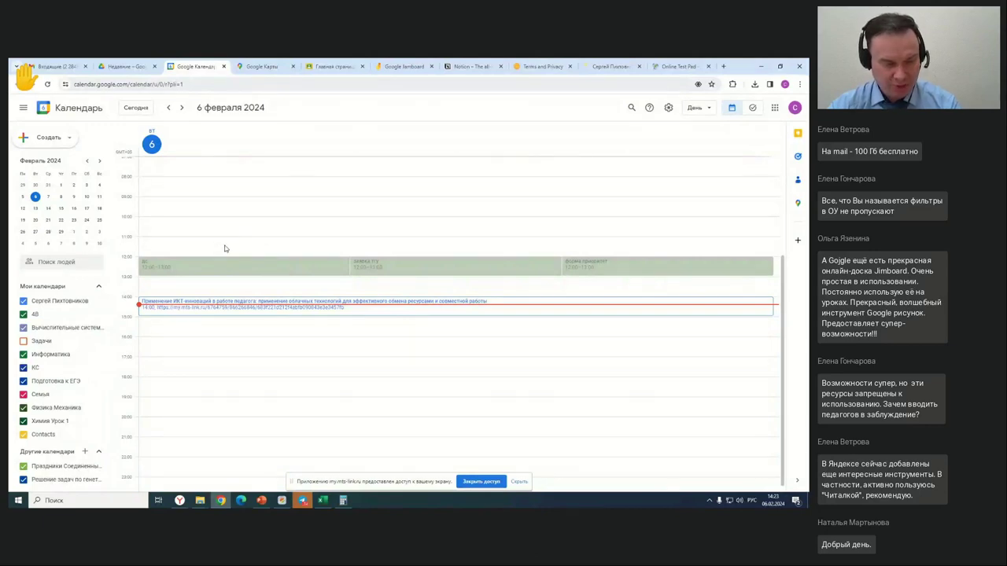
left_click(86, 196)
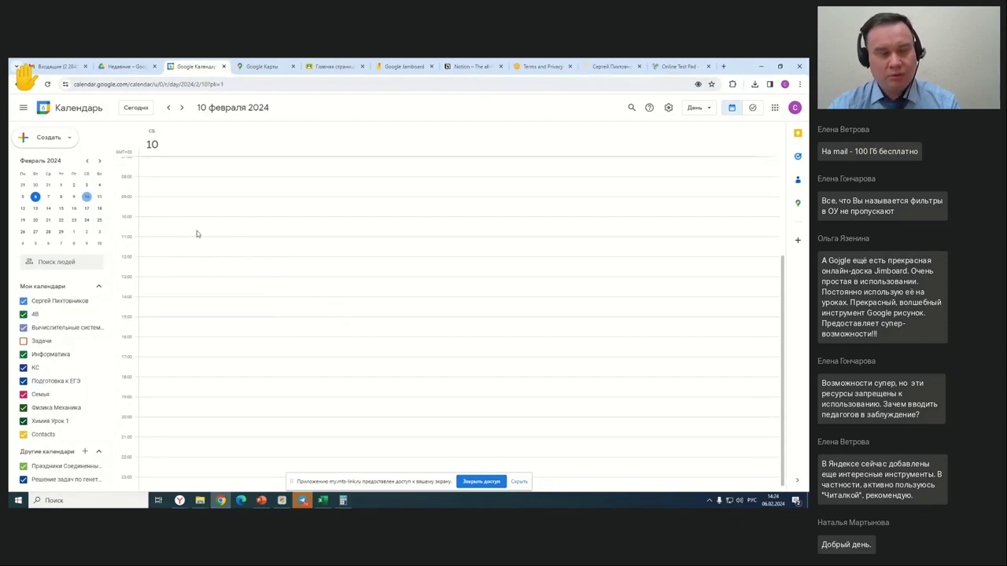
left_click(163, 173)
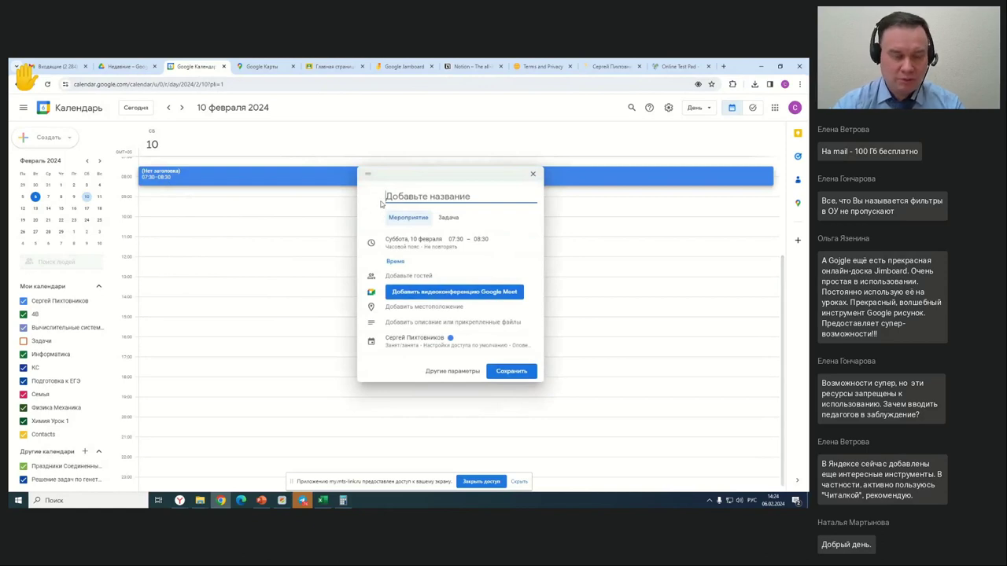
type("ПК")
key("BackSpace")
key("BackSpace")
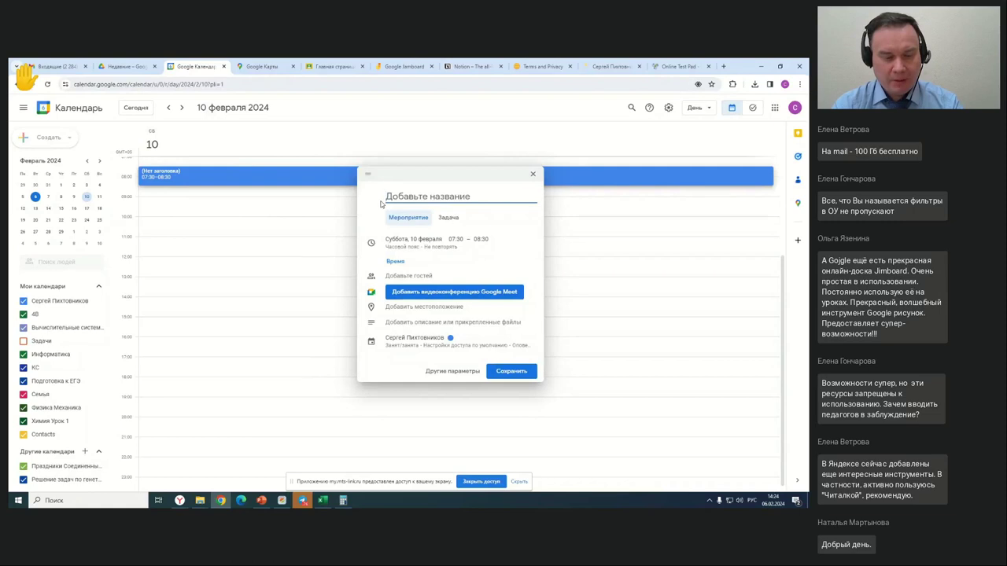
- Name the new 10 February event "ИТЭБ" and save it without adding guests
type("ИТЭБ")
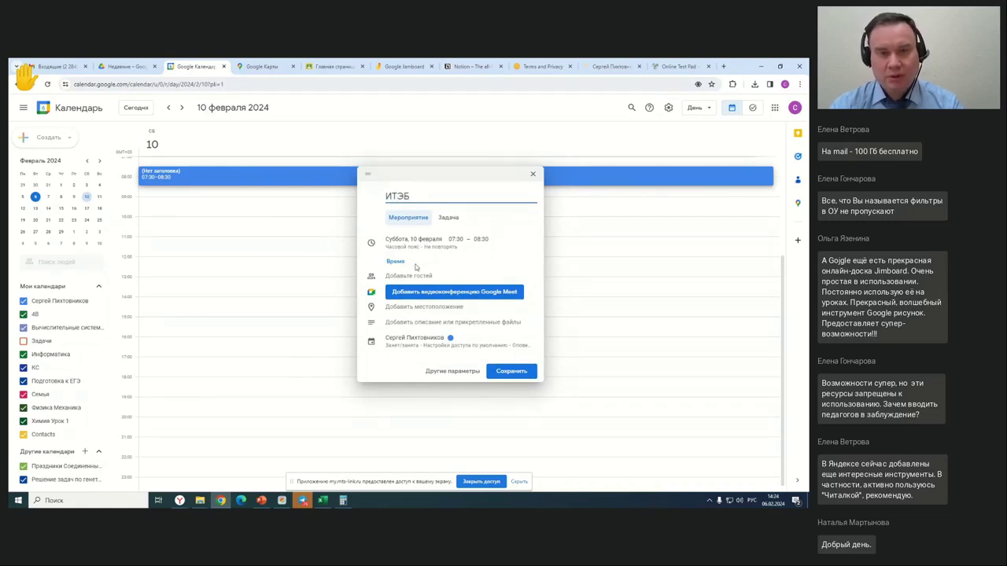
left_click(418, 275)
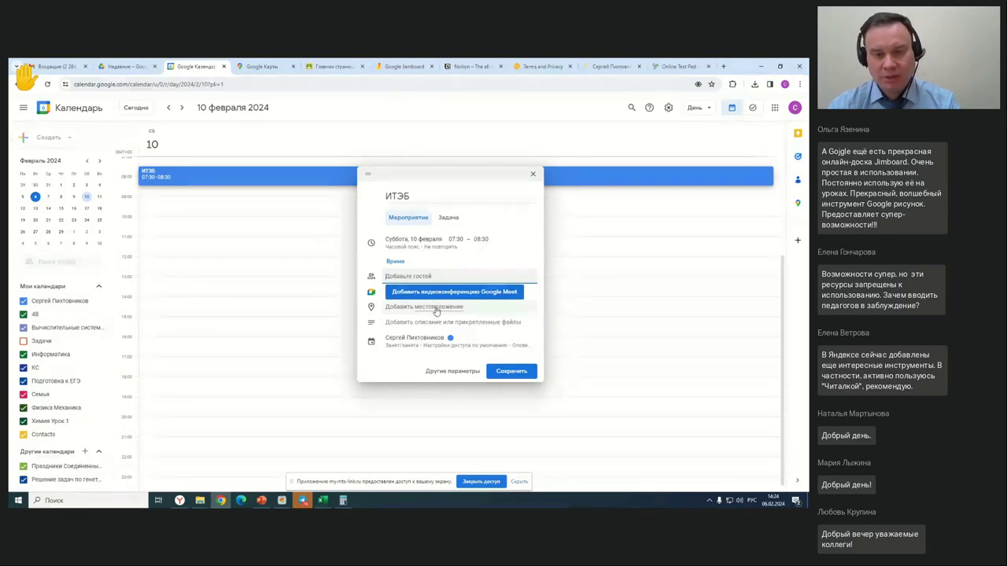
left_click(511, 370)
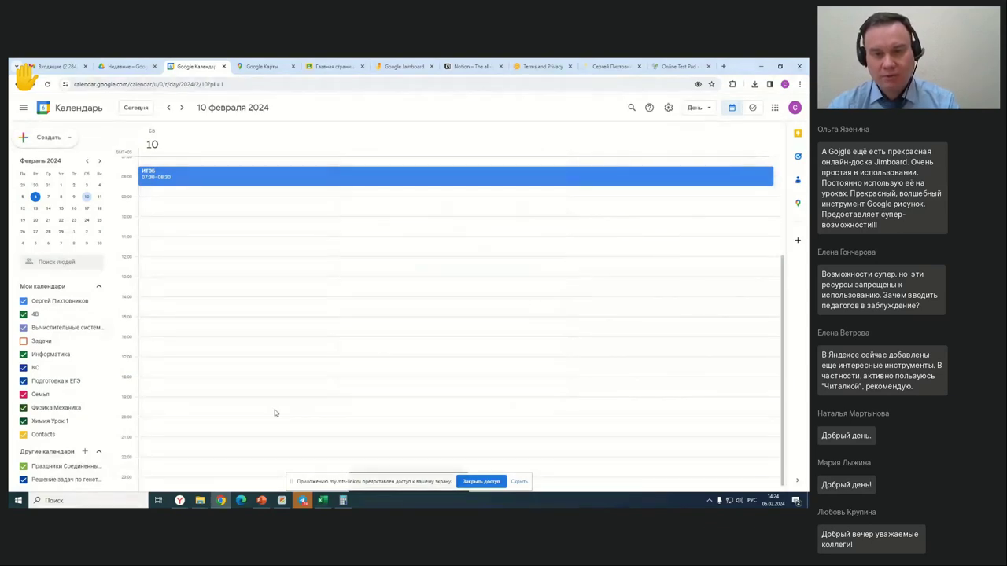
- Add the description "План лекции" to the "ИТЭБ" event, check the time units offered for its e-mail reminder, and save the event
left_click(162, 177)
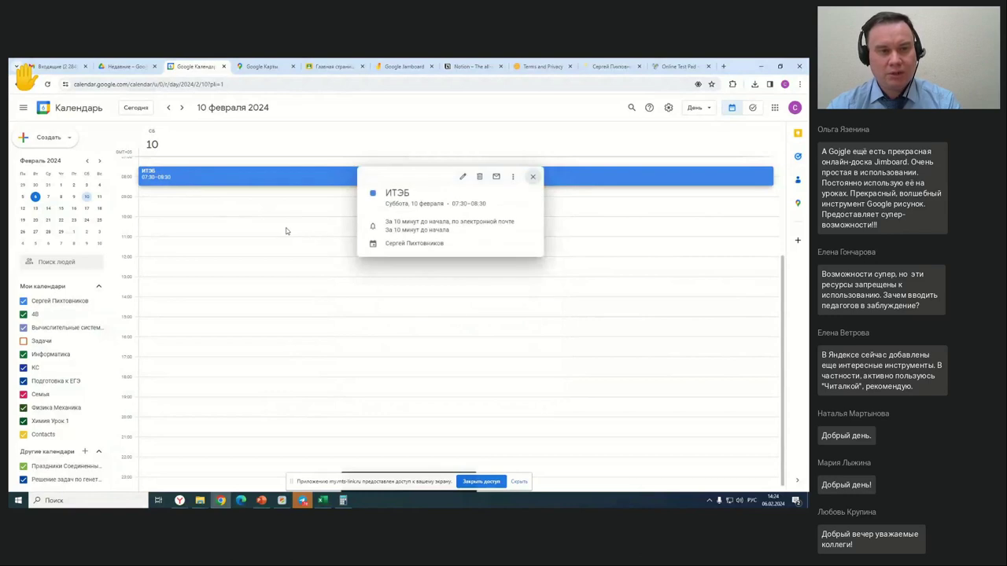
left_click(462, 176)
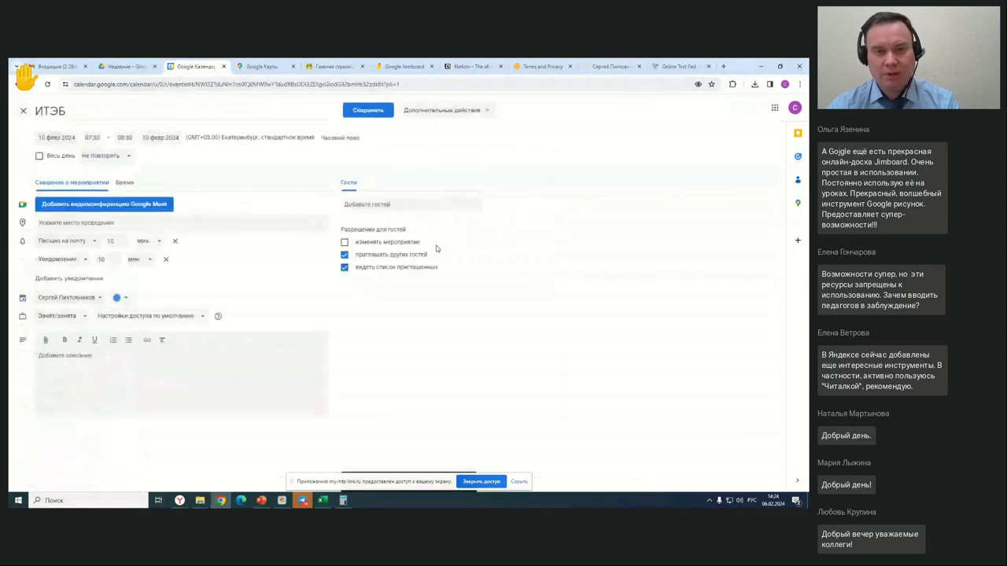
left_click(97, 365)
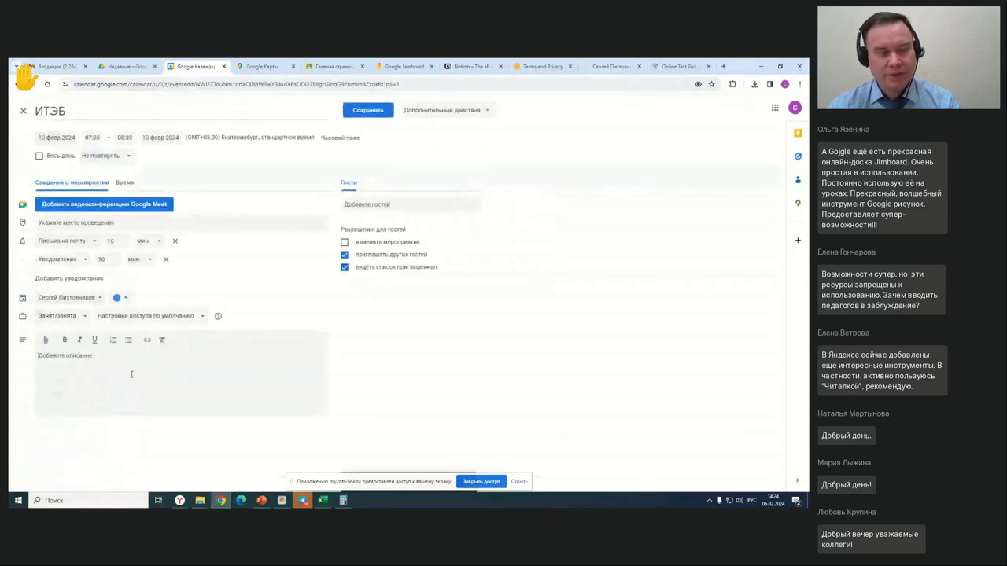
type("План лекции")
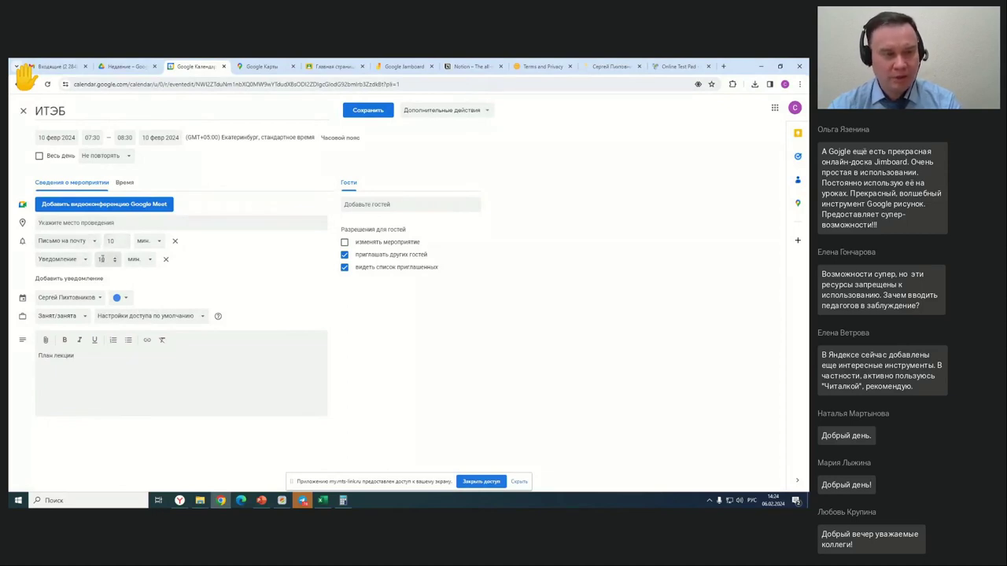
left_click(148, 241)
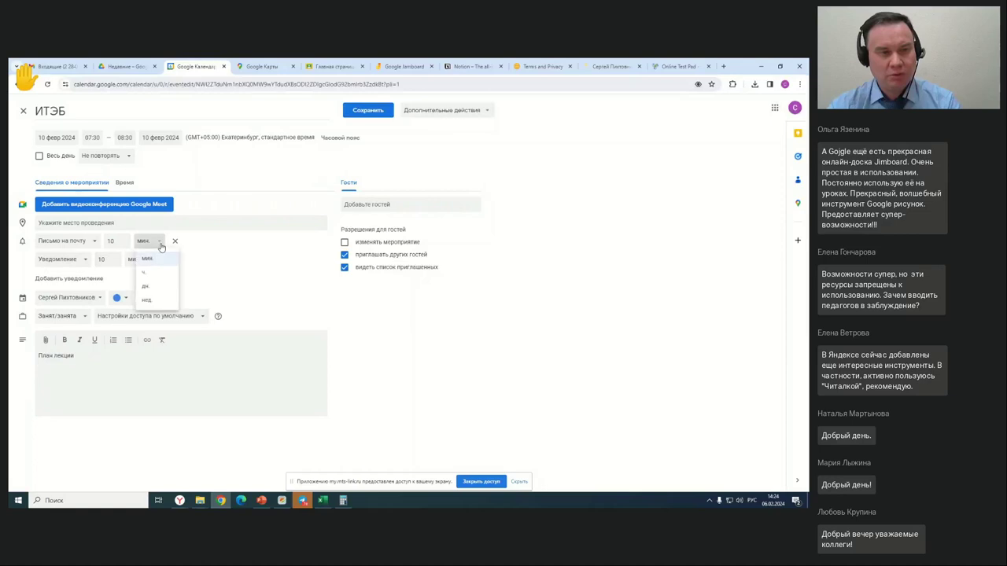
left_click(255, 280)
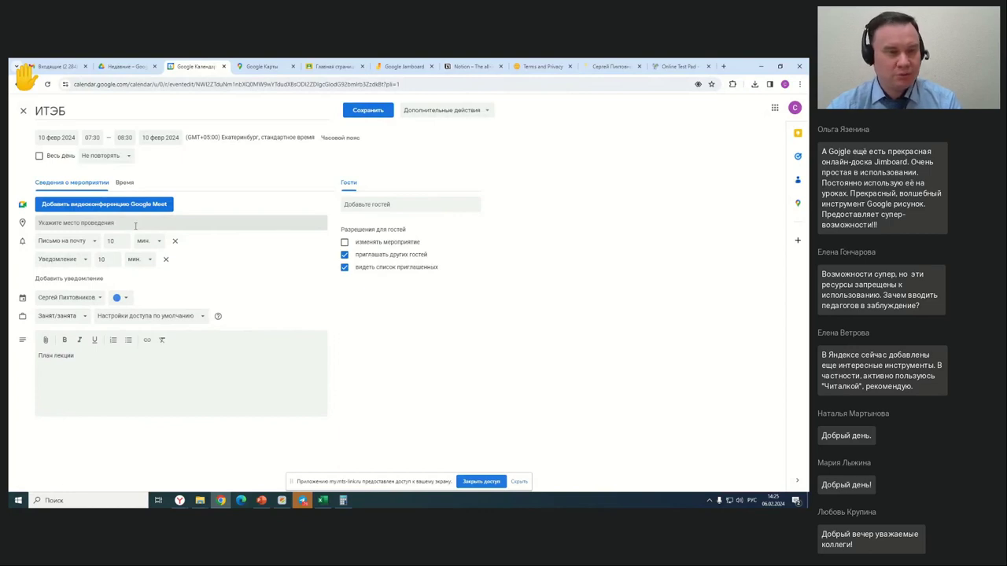
left_click(368, 111)
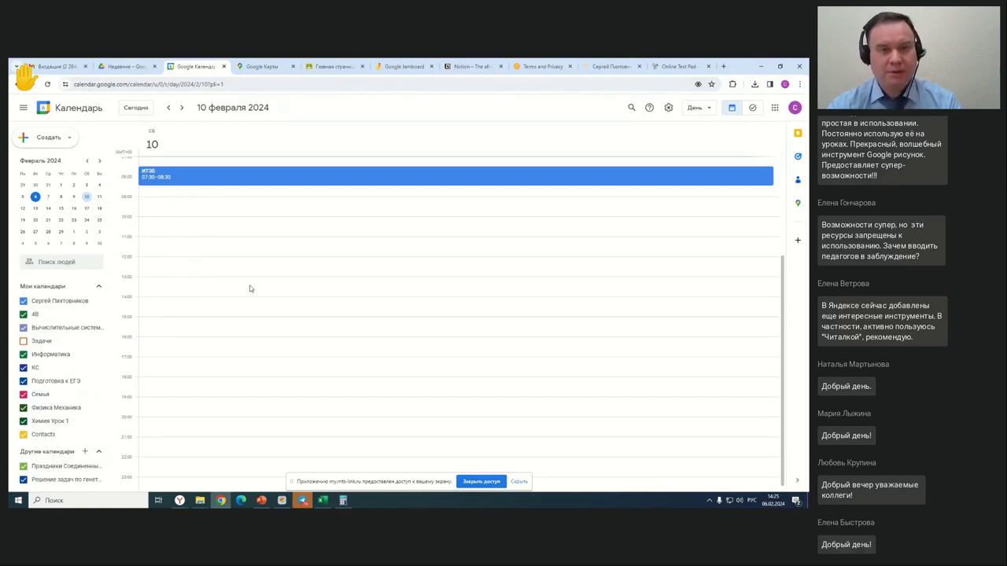
- Check the webinar meeting window in Yandex Browser and return to the calendar
mouse_move(179, 500)
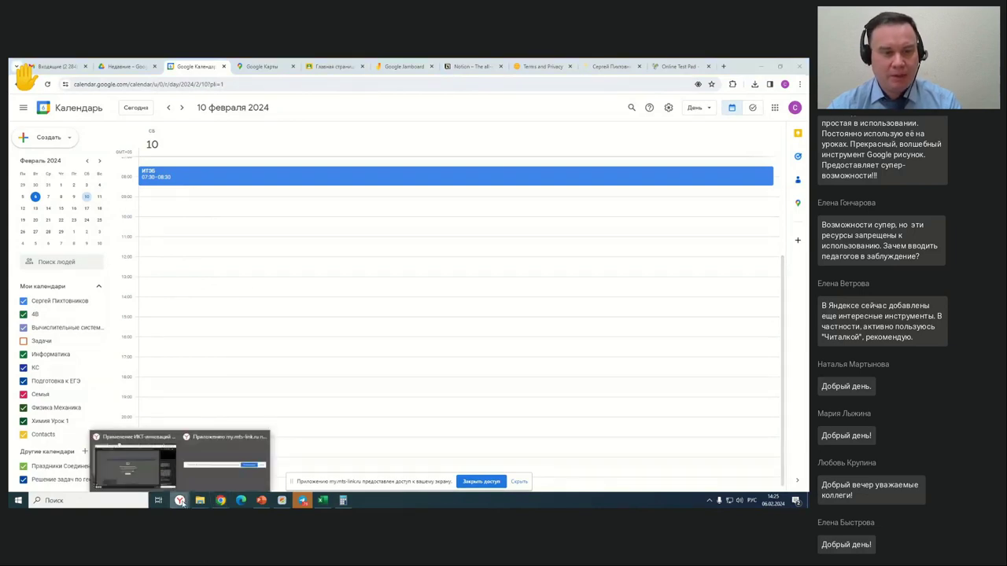
left_click(146, 470)
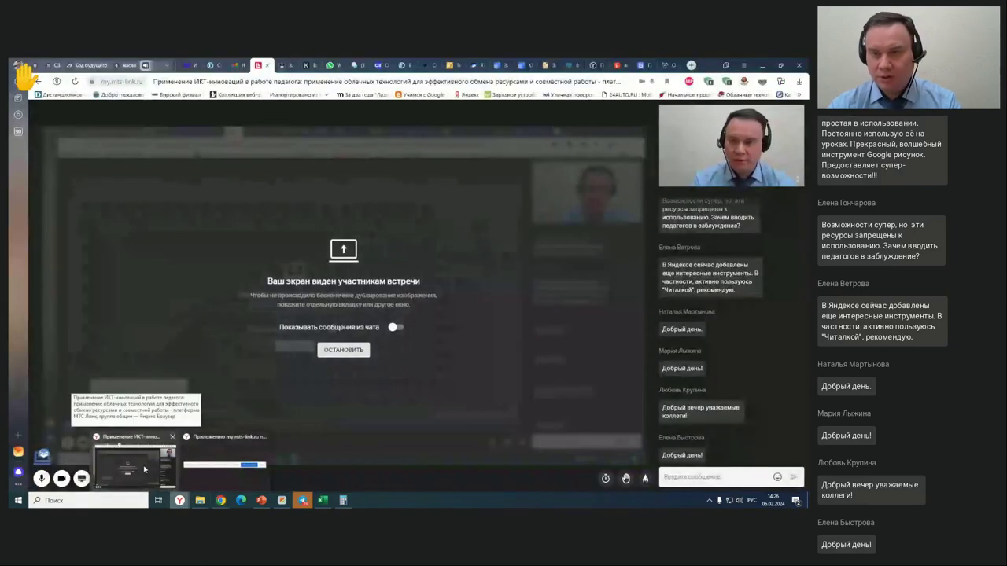
left_click(179, 500)
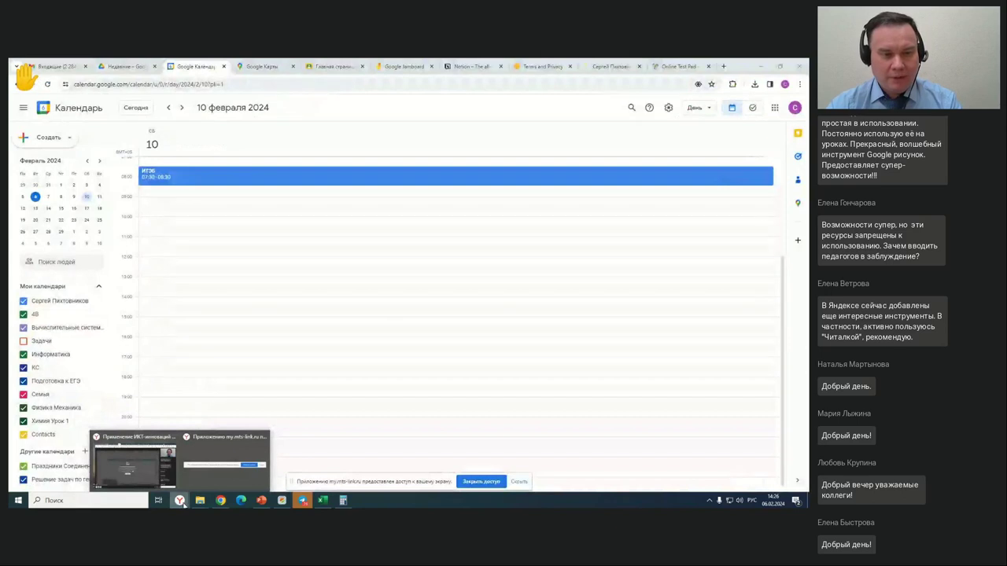
- Switch to Google Maps and examine Уфа and its surroundings in satellite imagery
left_click(264, 66)
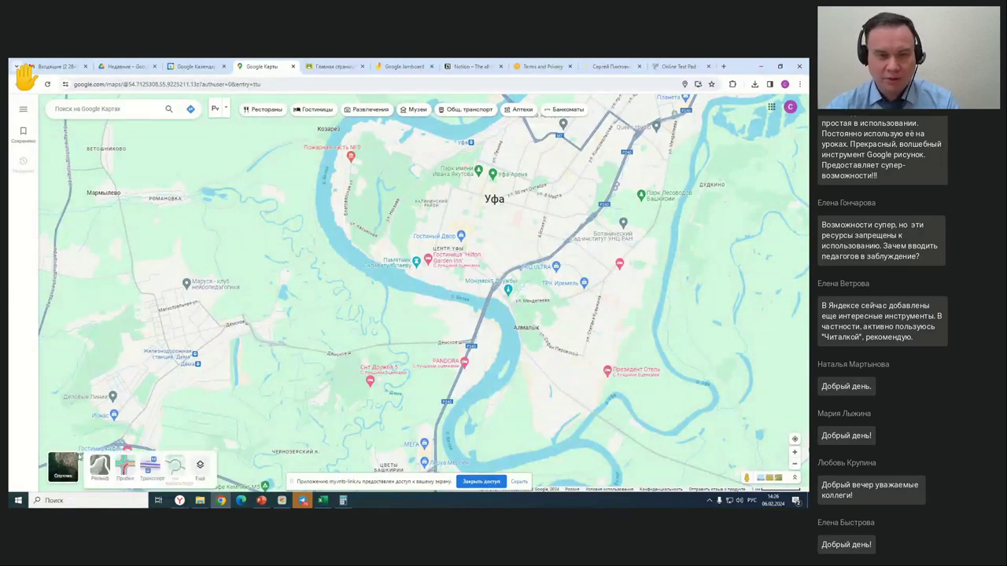
left_click(70, 466)
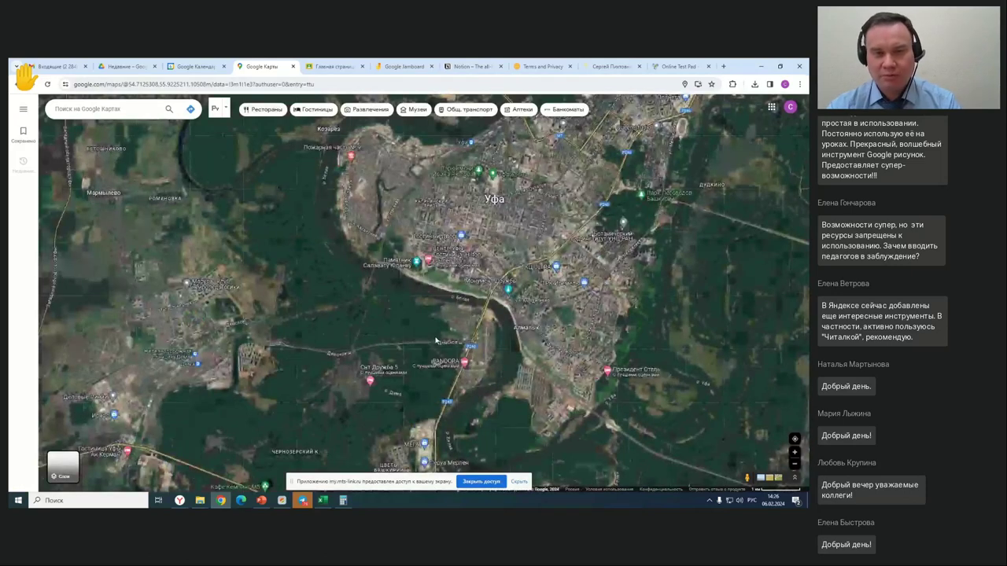
scroll(437, 335, "up", 5)
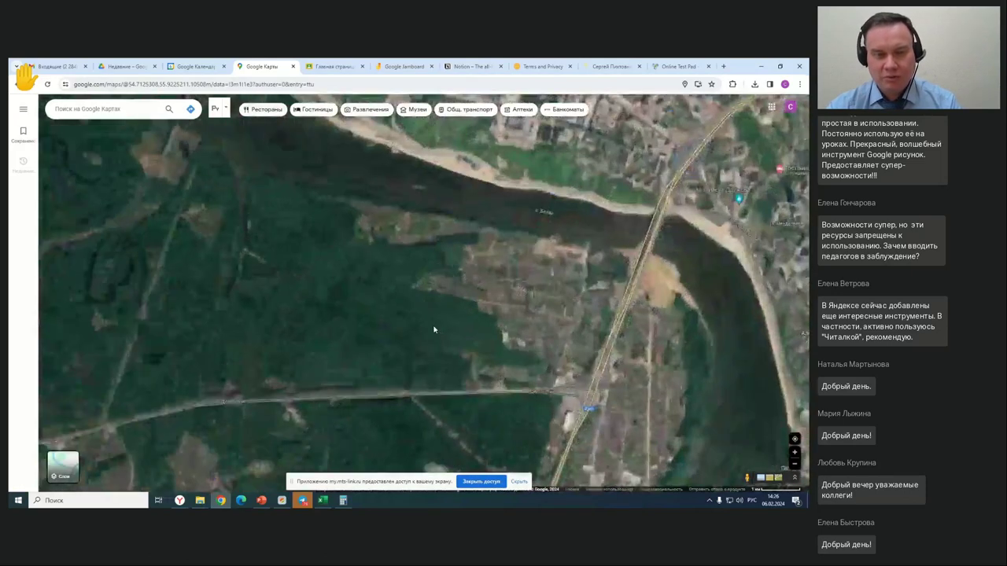
scroll(543, 328, "down", 5)
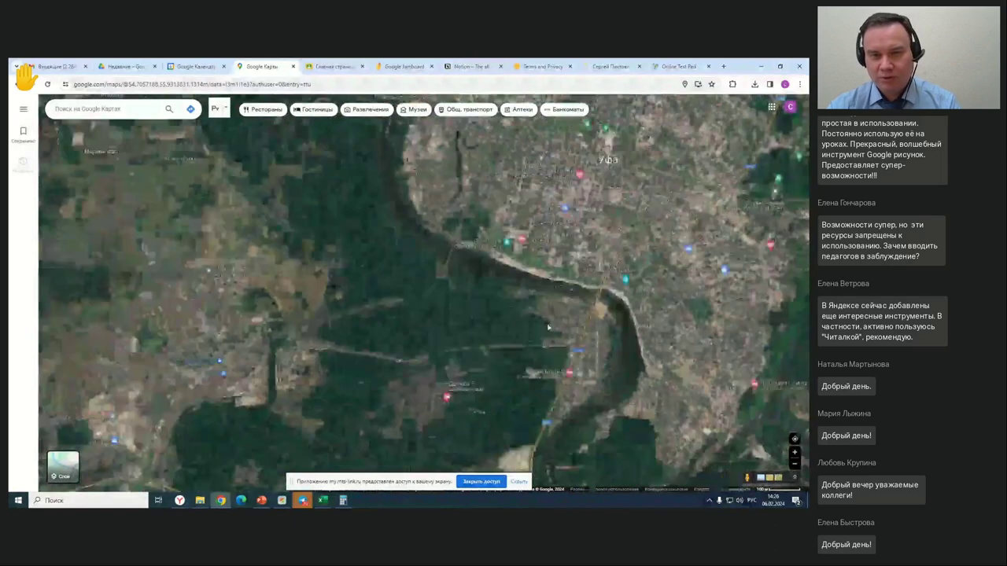
scroll(548, 327, "up", 2)
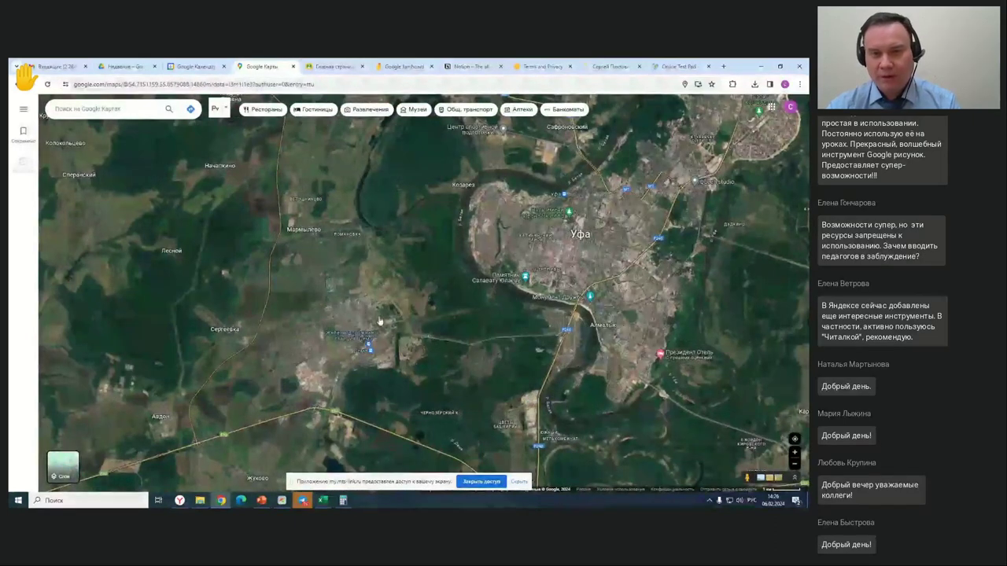
- Return to the standard map of Уфа and select the place "ПРМ групп" near the highway
left_click(64, 462)
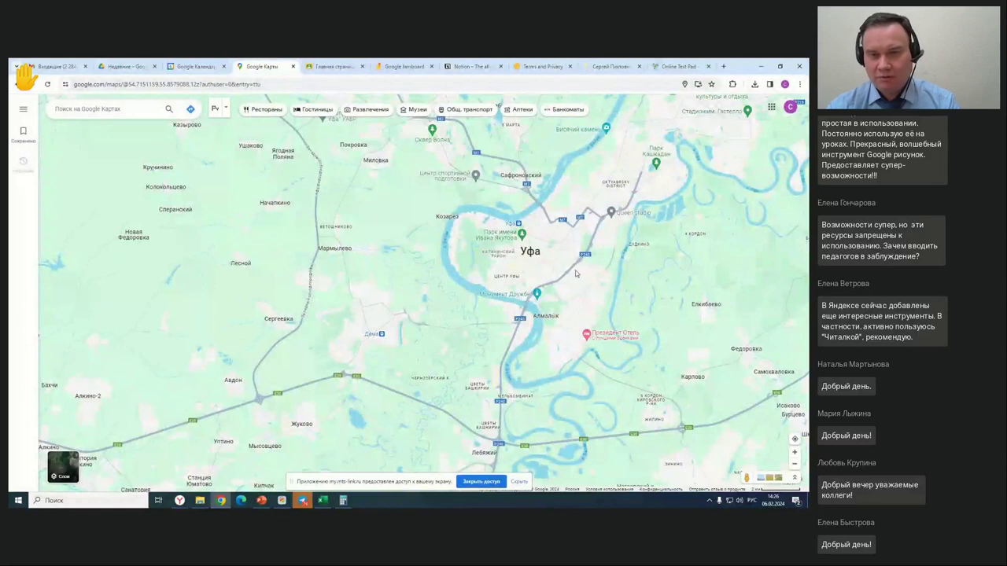
scroll(576, 273, "up", 2)
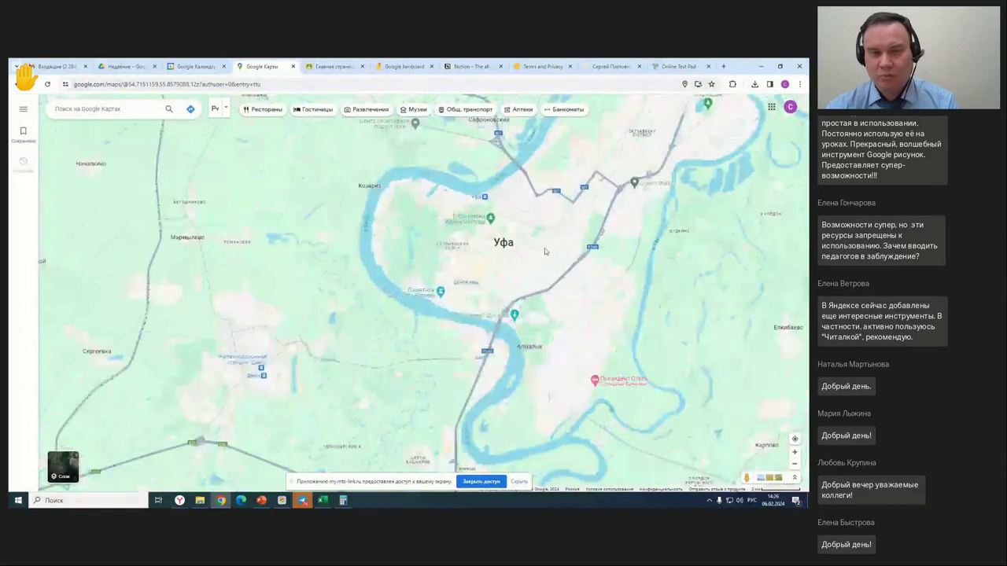
scroll(544, 251, "up", 10)
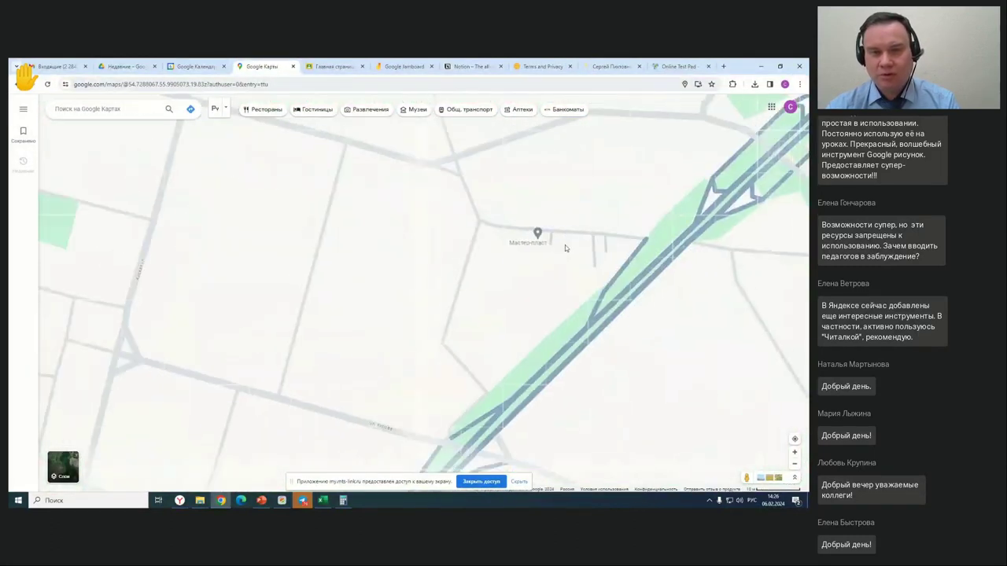
left_click(565, 248)
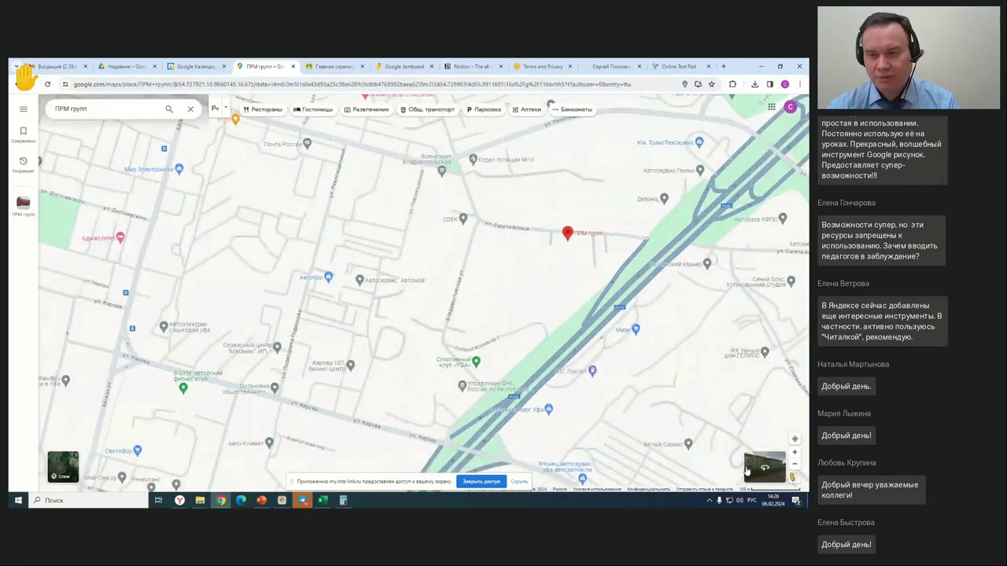
- Open Street View on Владивостокская ул. near "ПРМ групп" and look around along the street
left_click_drag(531, 326, 453, 294)
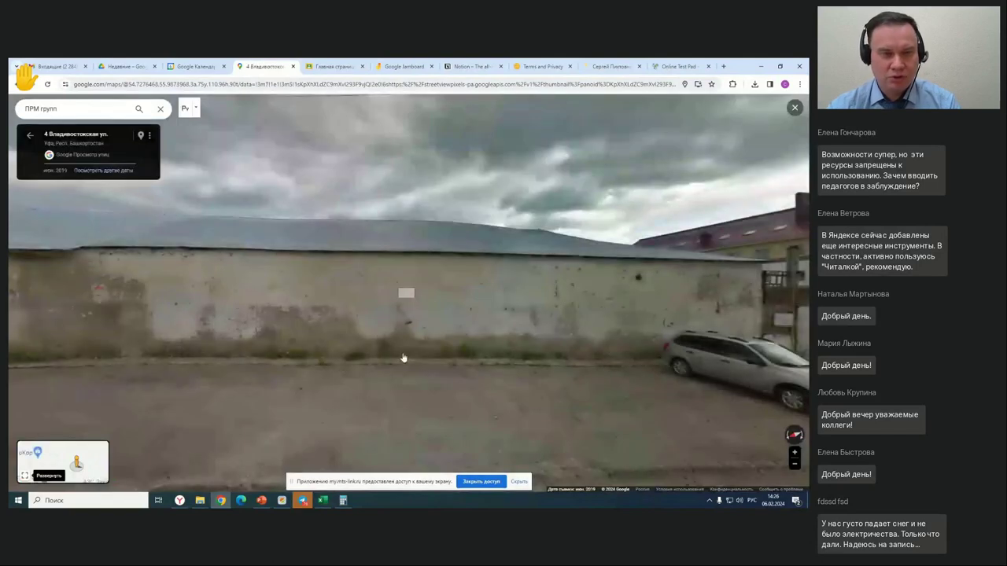
left_click(398, 360)
left_click_drag(394, 364, 158, 447)
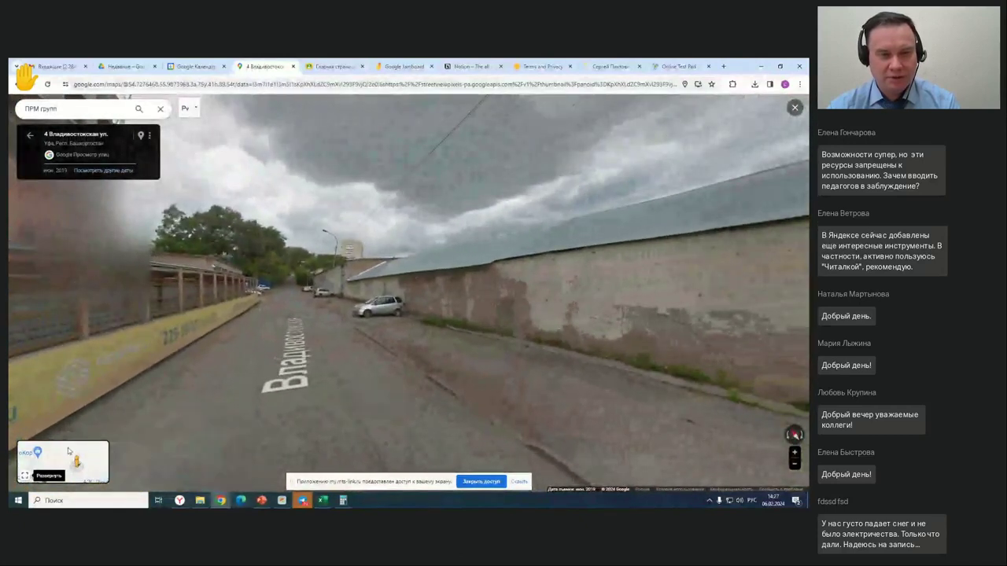
- Leave Street View and locate ул. Заки Валиди beside the Bashkir State University buildings on the map
left_click(88, 435)
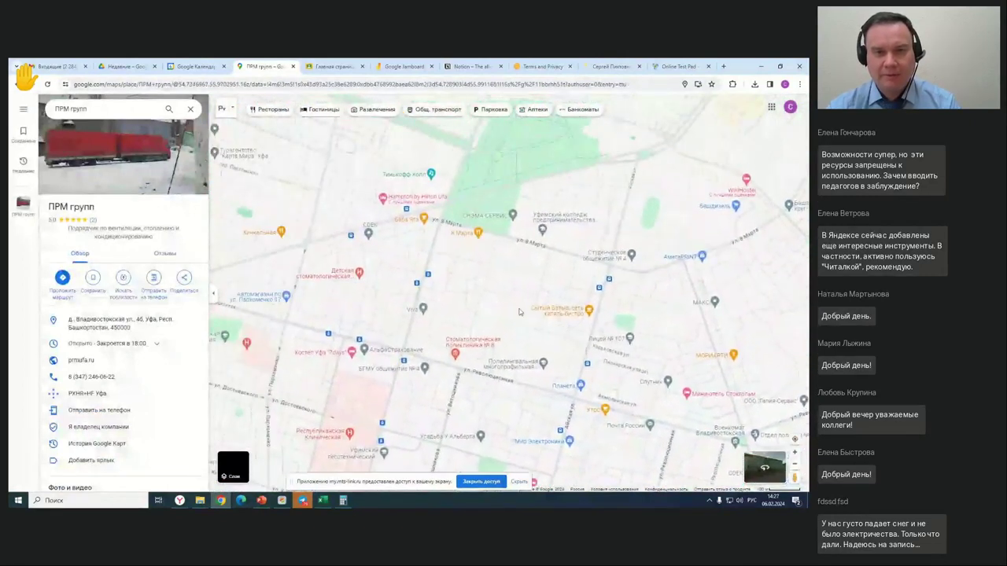
scroll(511, 330, "down", 5)
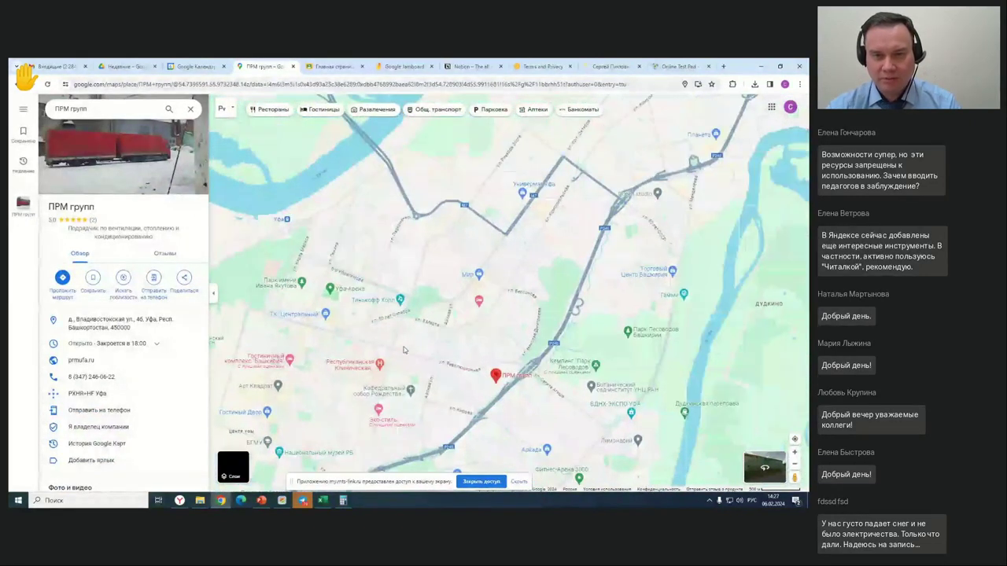
scroll(480, 335, "up", 5)
scroll(603, 174, "up", 2)
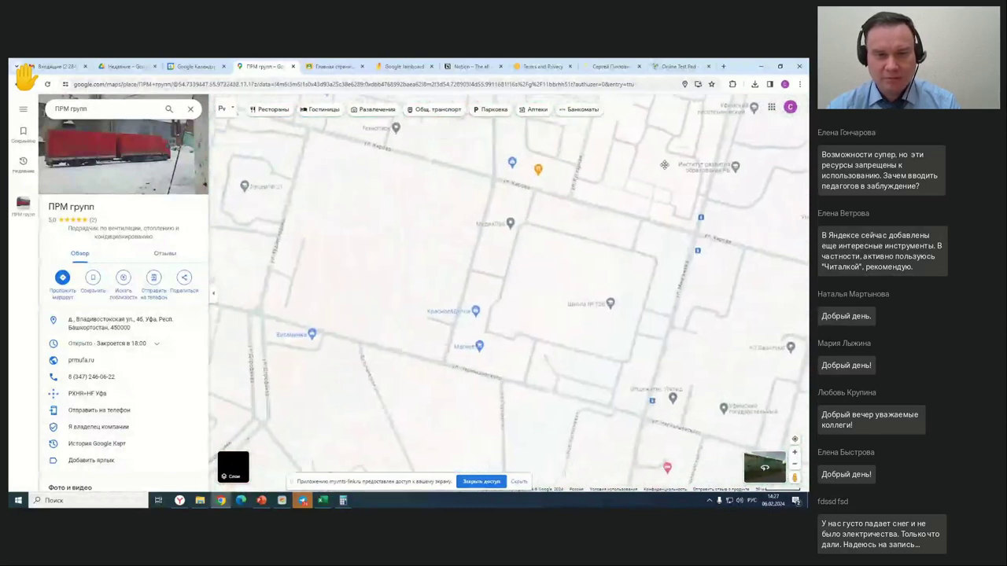
scroll(579, 250, "down", 4)
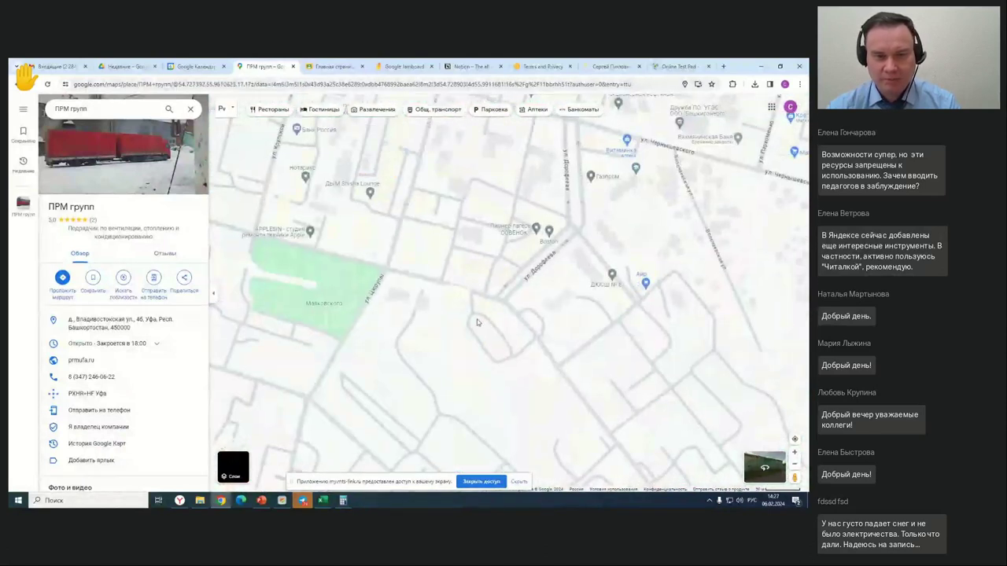
scroll(430, 266, "up", 5)
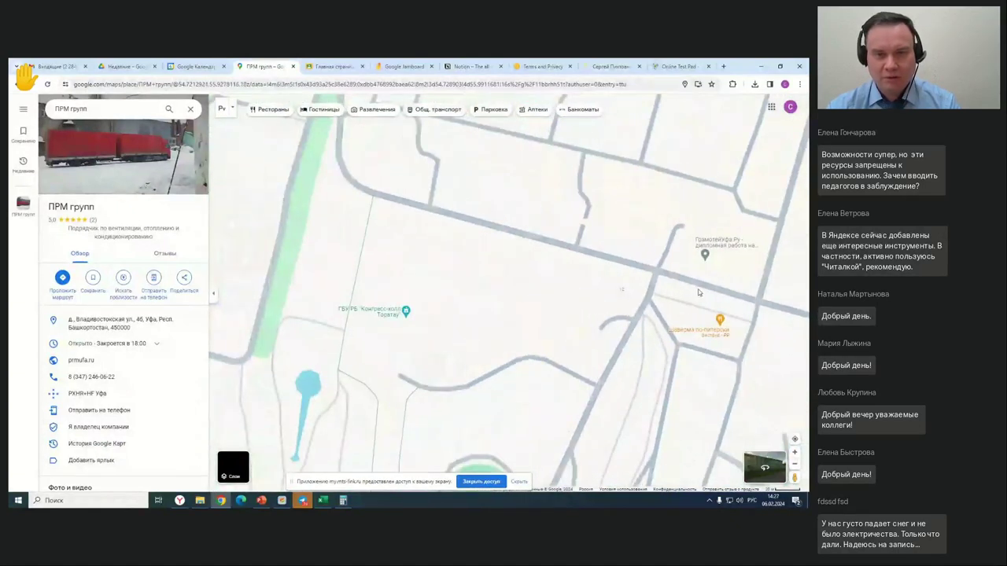
left_click_drag(698, 293, 418, 235)
left_click_drag(579, 266, 531, 264)
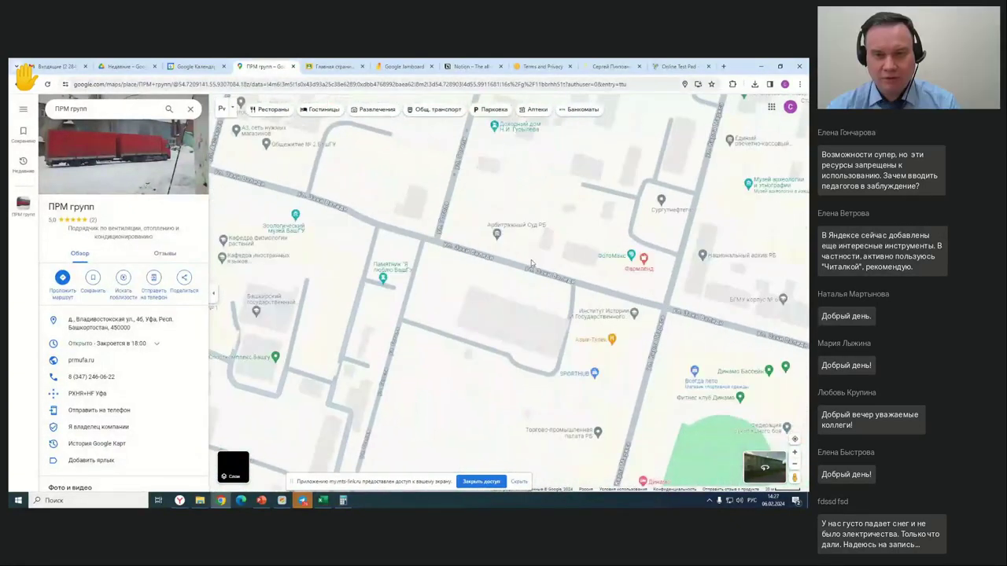
left_click_drag(413, 251, 536, 302)
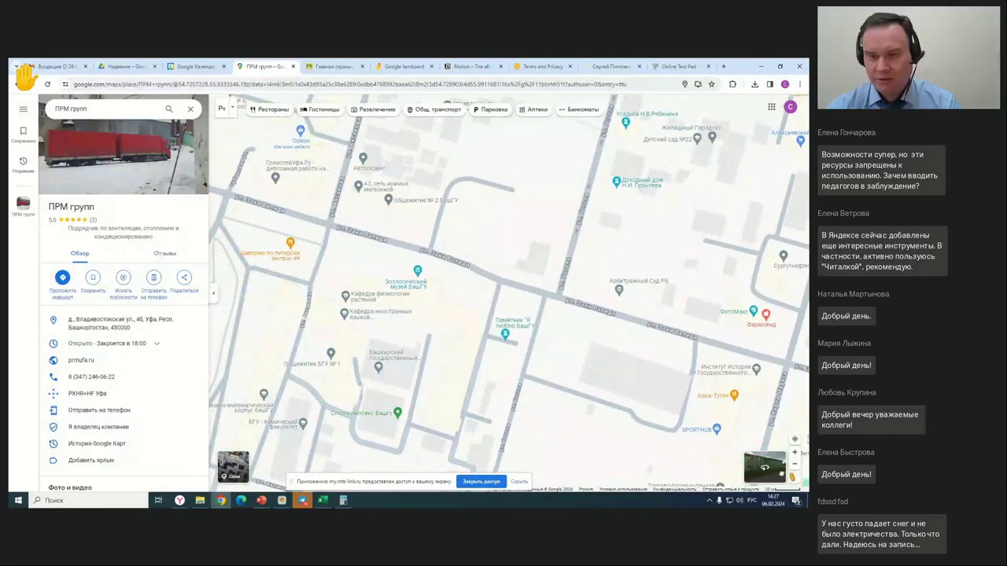
- Open Street View on ул. Заки Валиди and look around at the columned building and the round glass tower
left_click_drag(793, 477, 450, 237)
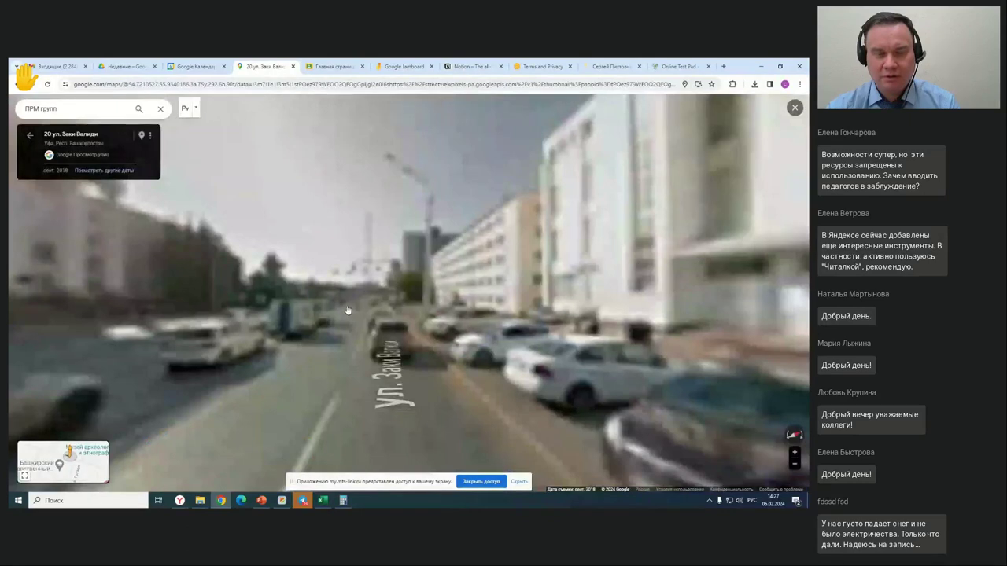
left_click(347, 310)
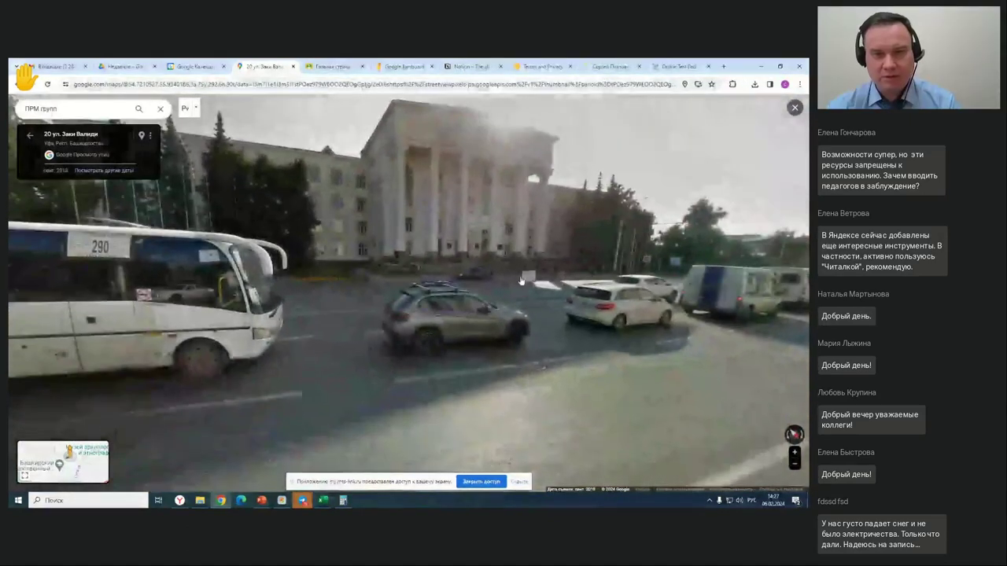
left_click_drag(520, 281, 804, 312)
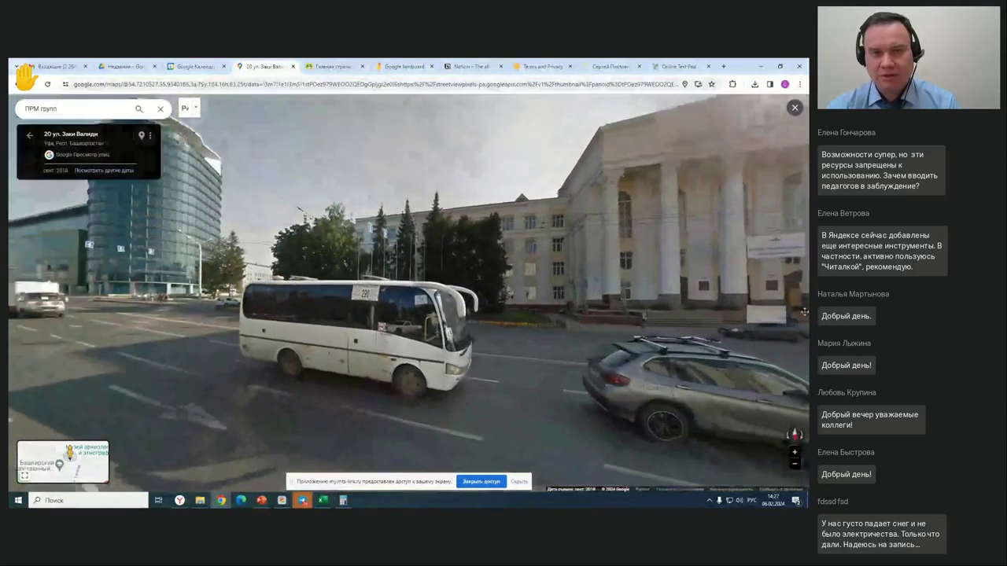
left_click_drag(114, 258, 214, 259)
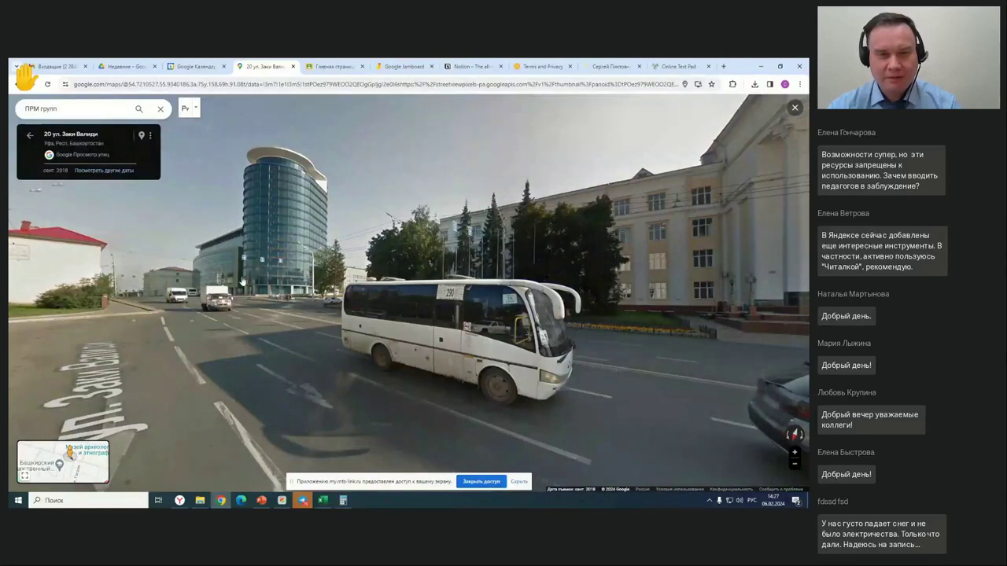
- View the columned building in Street View and travel along ул. Заки Валиди as far as number 16
left_click(413, 399)
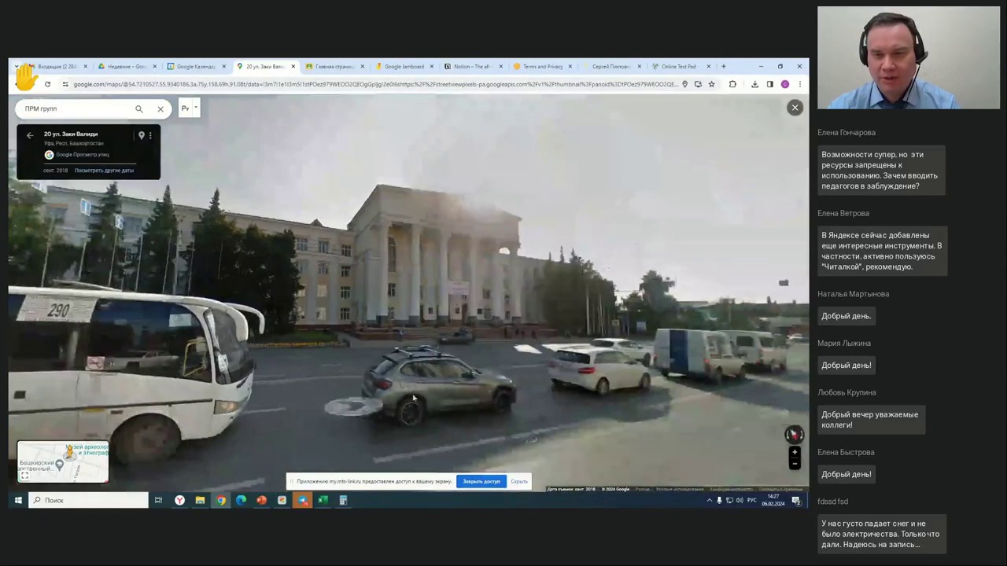
left_click(413, 399)
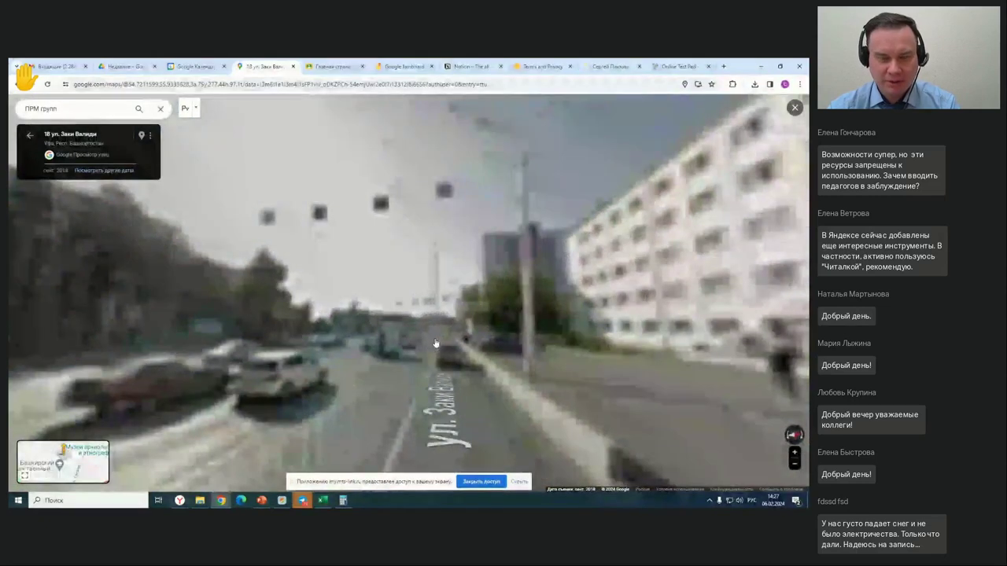
left_click(436, 344)
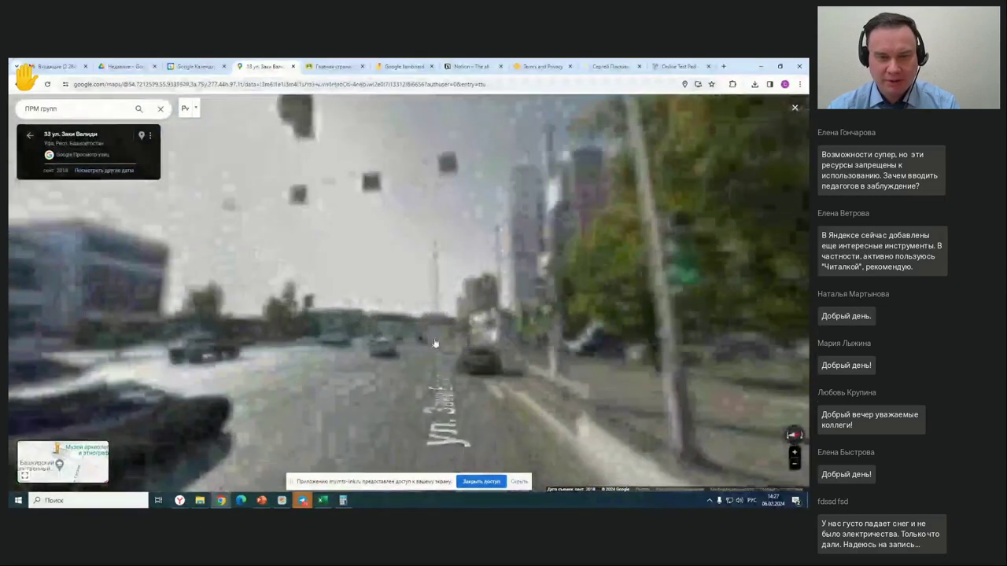
left_click(435, 344)
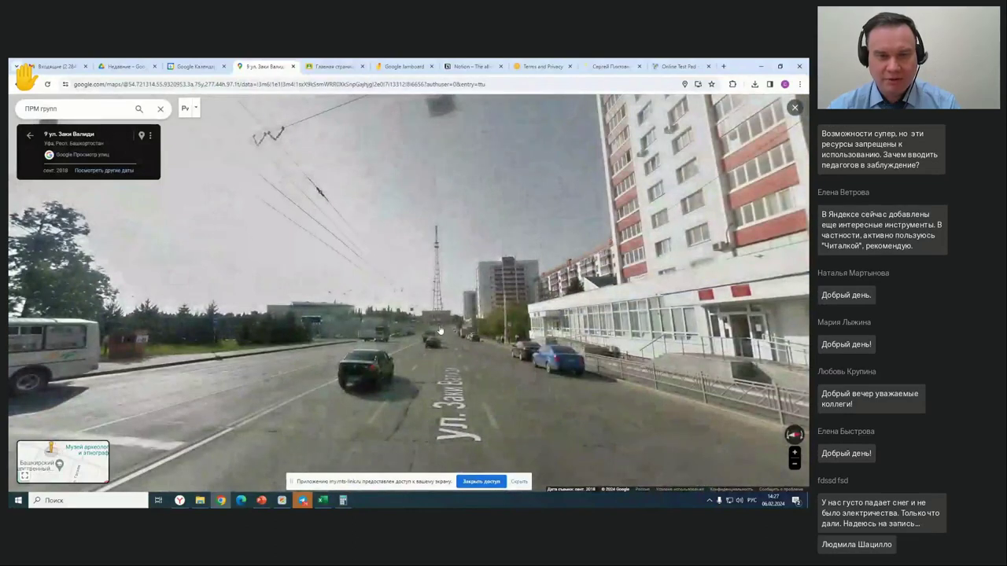
left_click(441, 330)
left_click(441, 331)
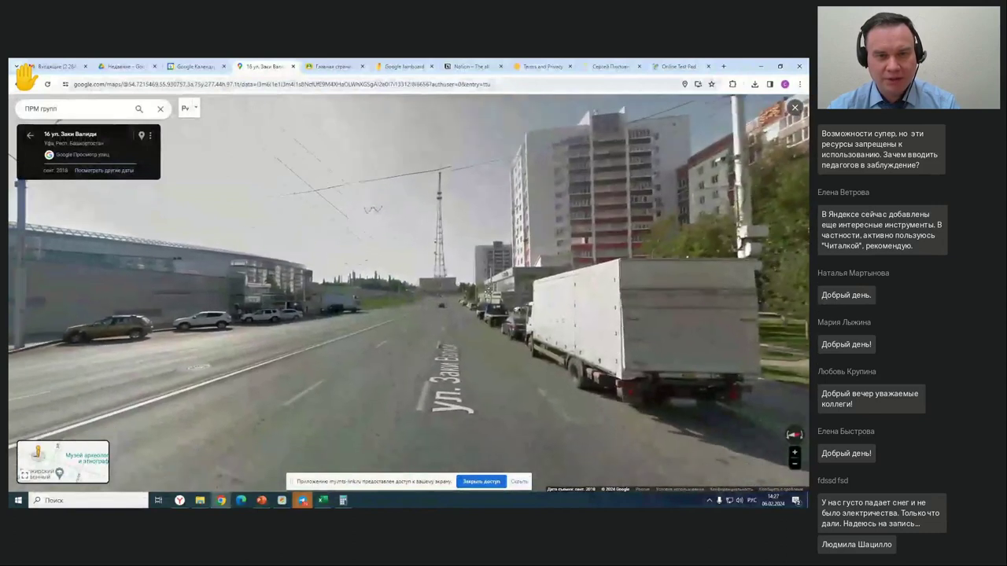
- Look around the junction at 16 ул. Заки Валиди and face the road toward the lattice tower again
left_click(382, 300)
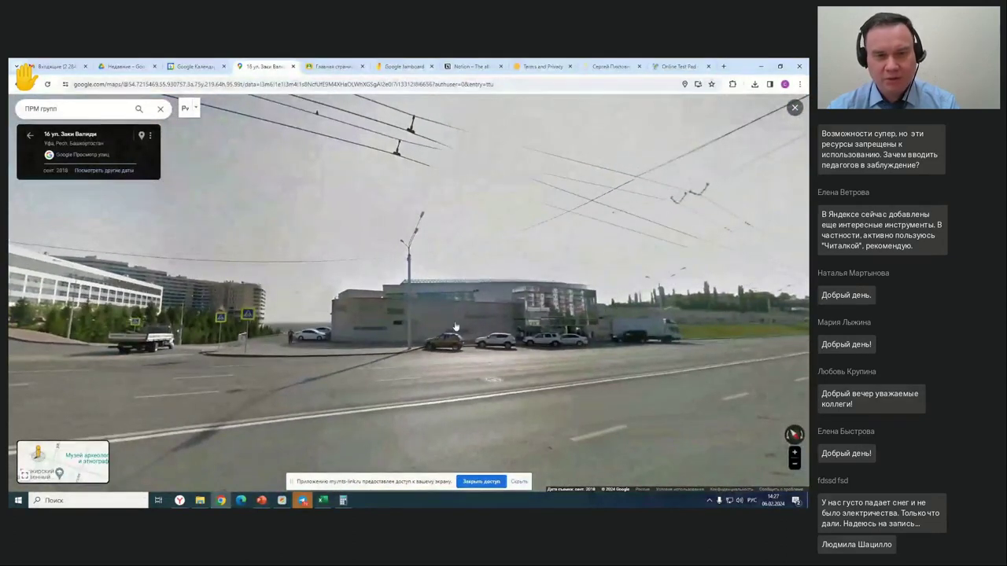
left_click(653, 404)
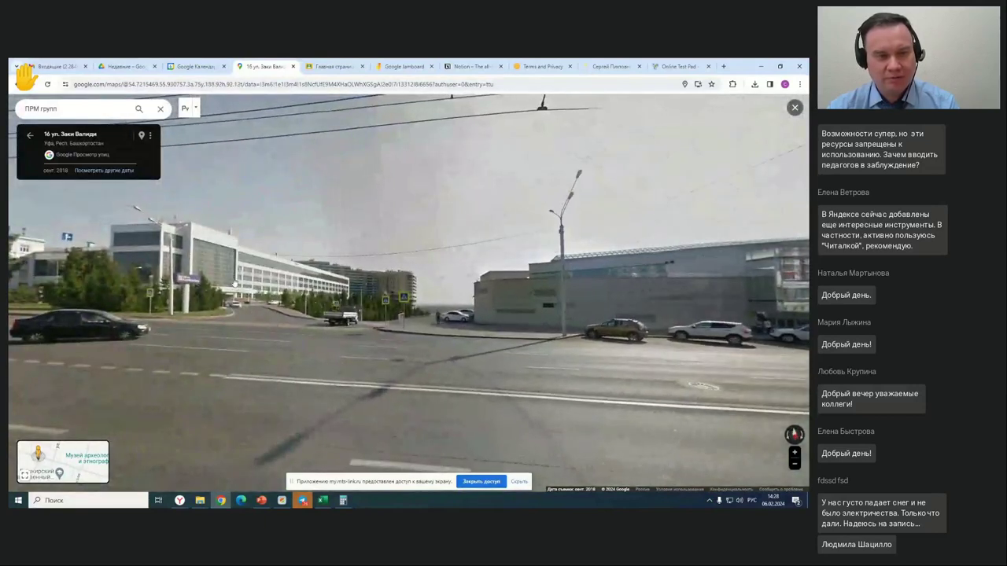
left_click(426, 344)
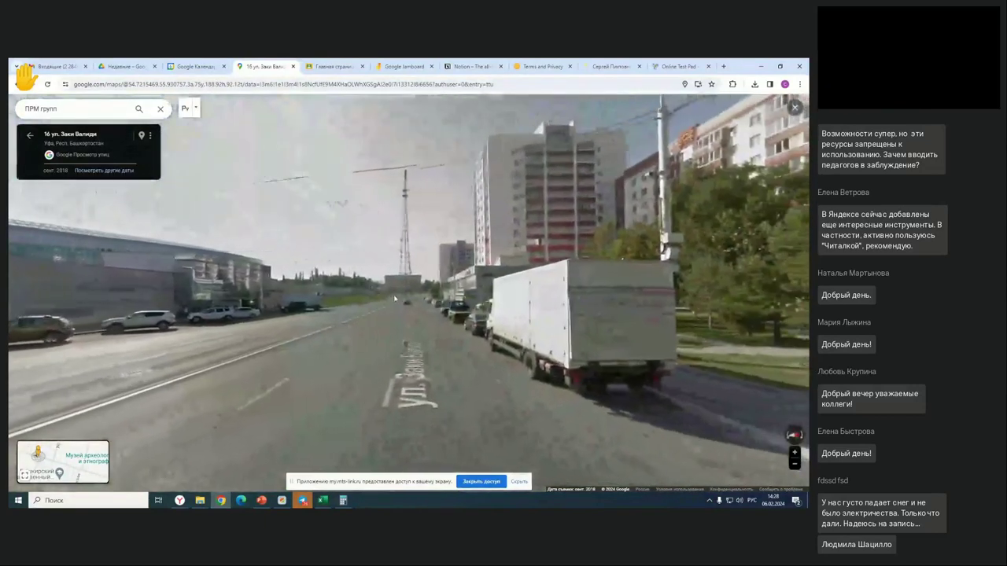
- Continue along ул. Заки Валиди toward the lattice tower as far as number 1
left_click(397, 298)
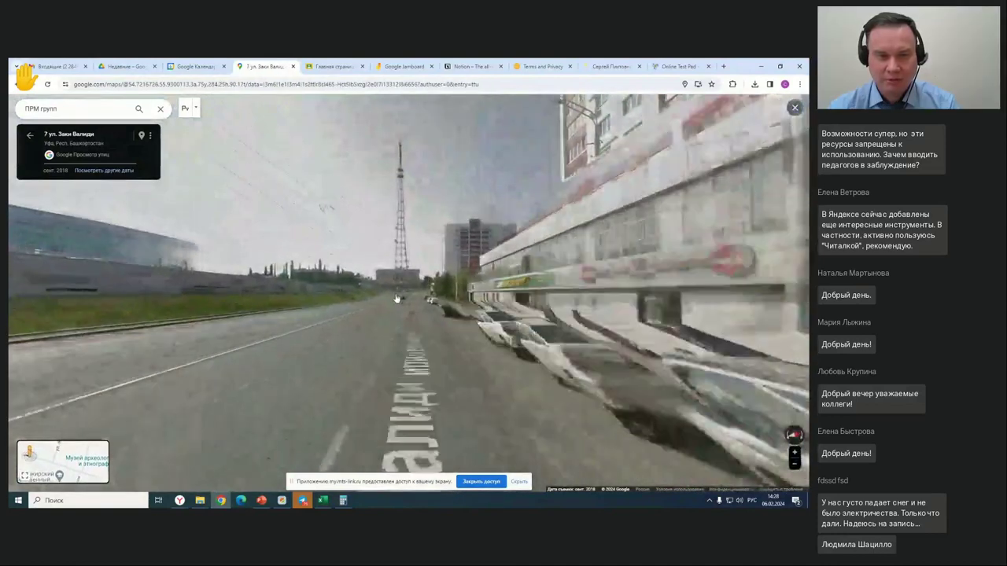
left_click(396, 298)
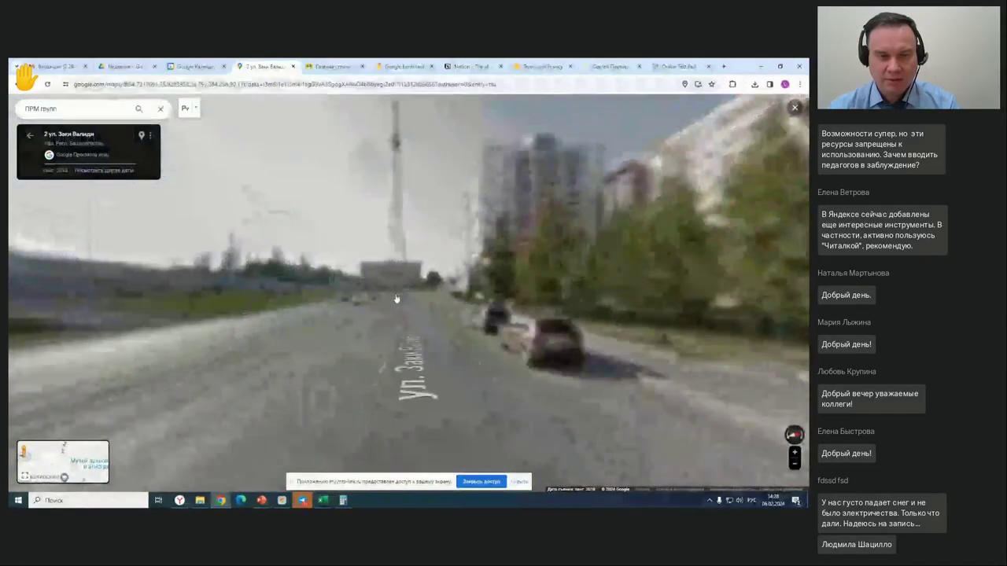
left_click(396, 298)
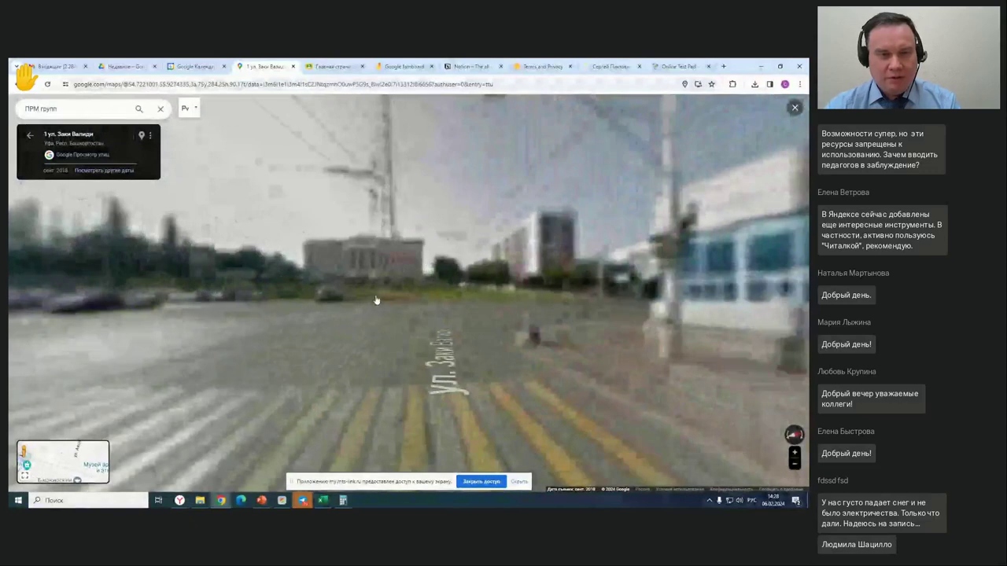
left_click(380, 301)
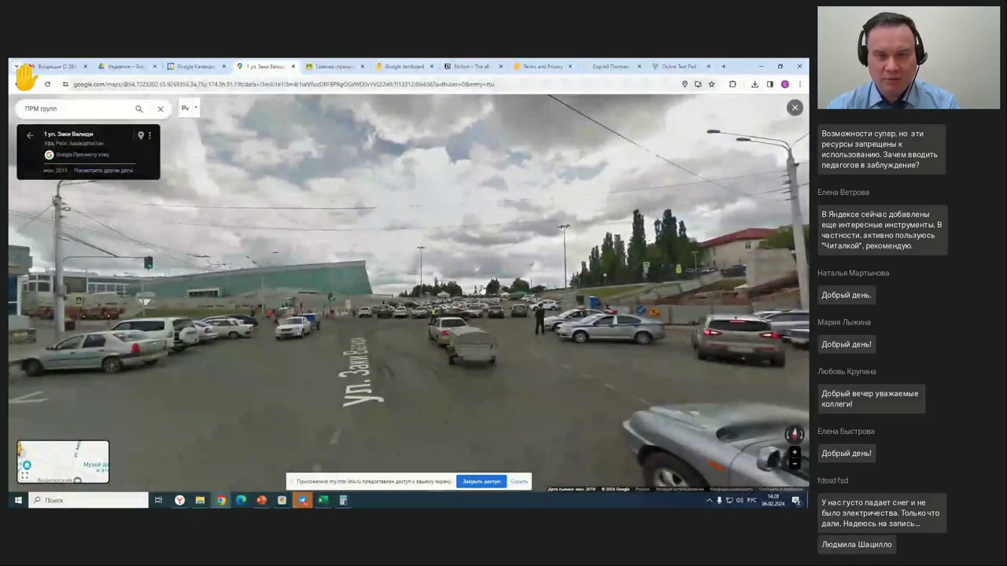
- Rotate the Street View at 1 ул. Заки Валиди toward the apartment block with orange balconies
key("Left")
key("Left")
key("Left")
key("Left")
key("Left")
key("Left")
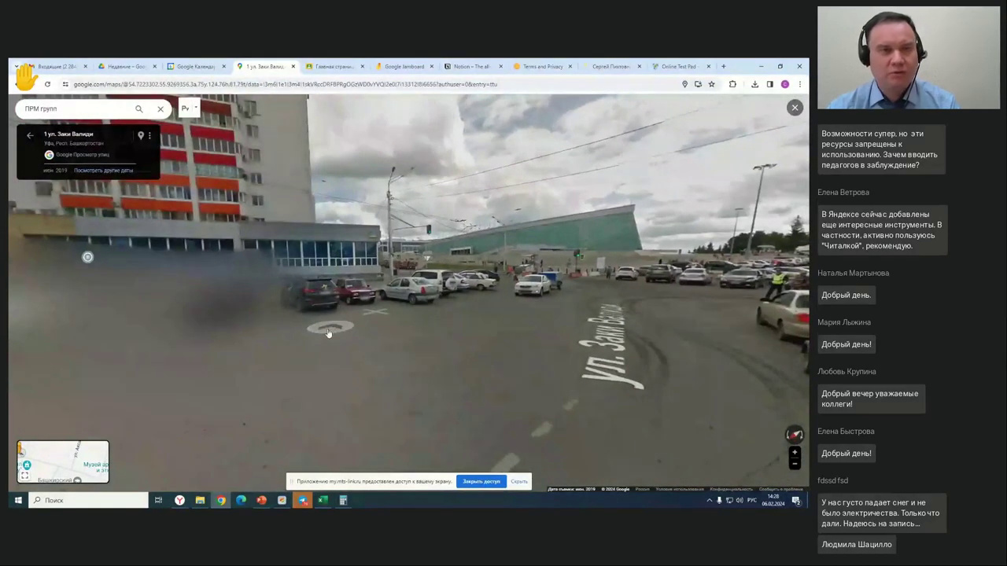
- Switch to Google Classroom and close the Maps, Calendar and Drive pages
left_click(325, 68)
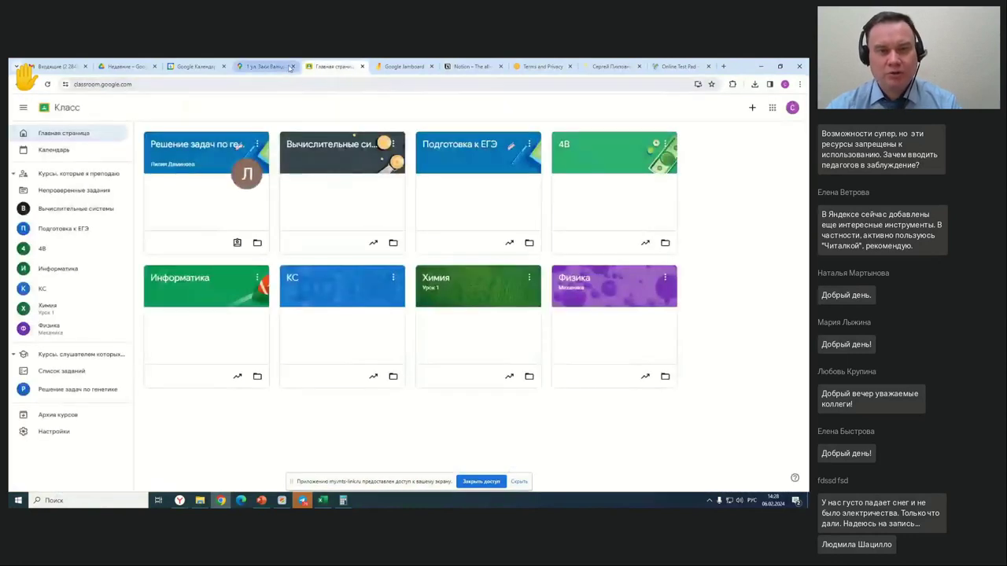
left_click(293, 66)
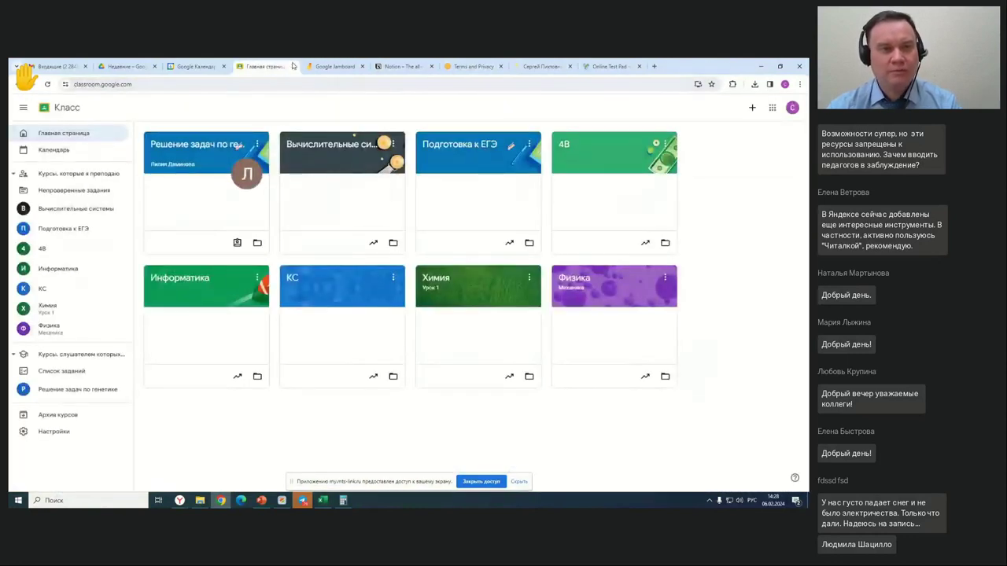
left_click(224, 67)
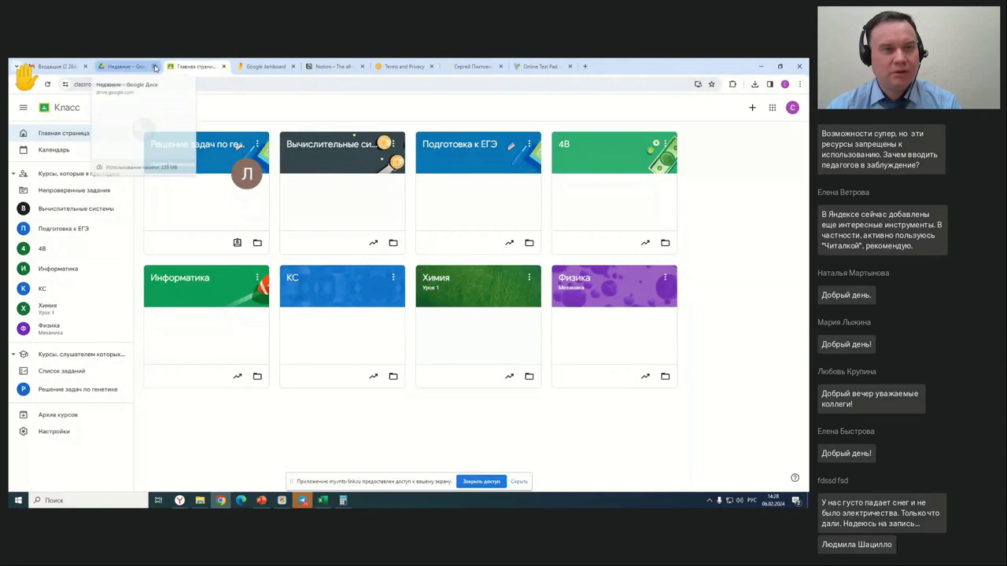
left_click(155, 66)
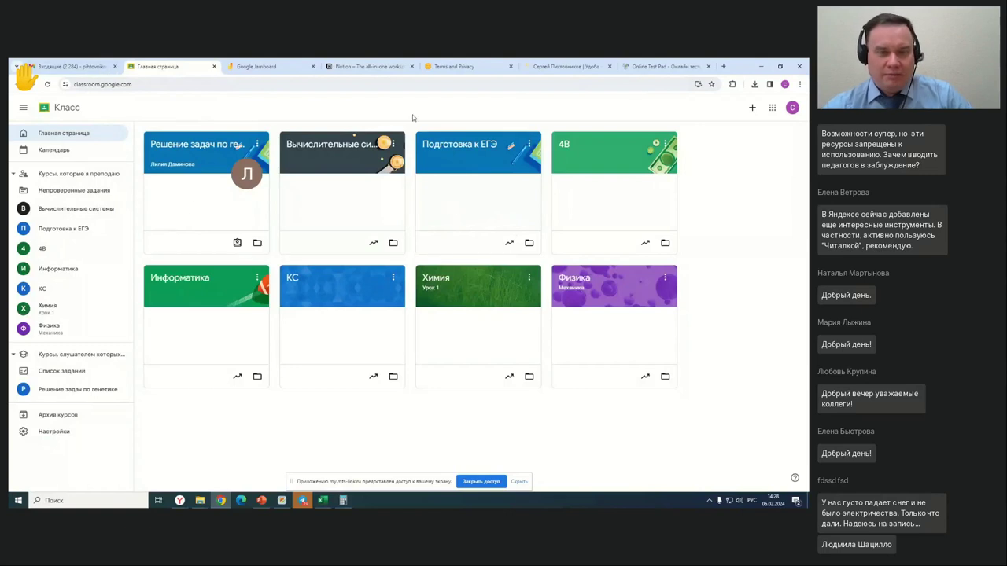
- Find Класс in the list of Google apps and return to the Classroom home page
left_click(772, 107)
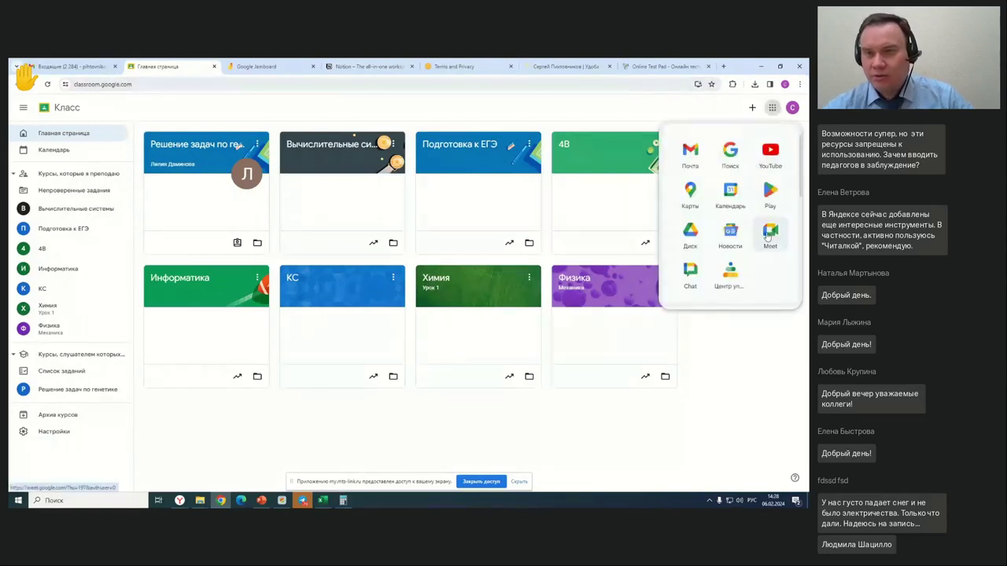
scroll(768, 236, "down", 2)
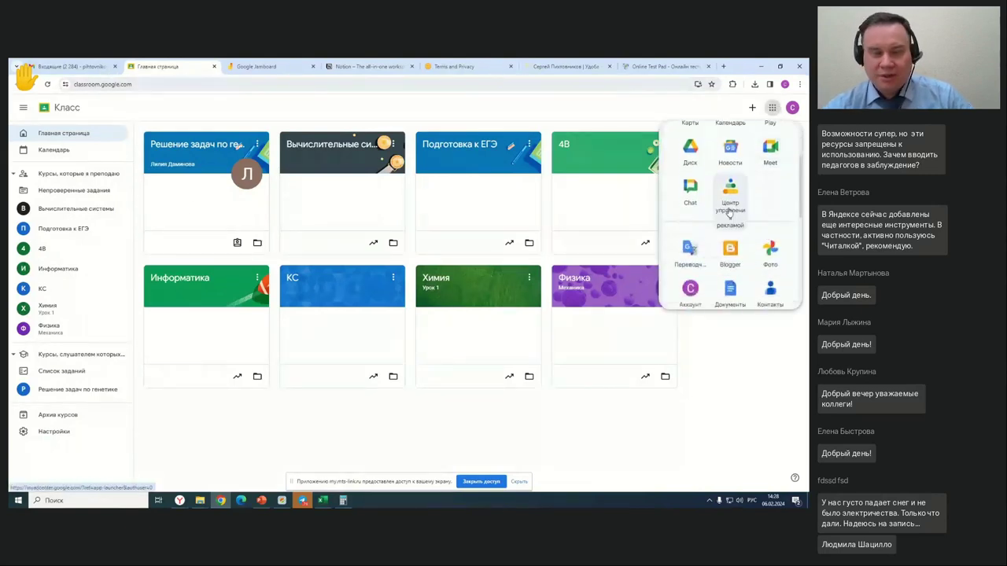
scroll(737, 244, "down", 3)
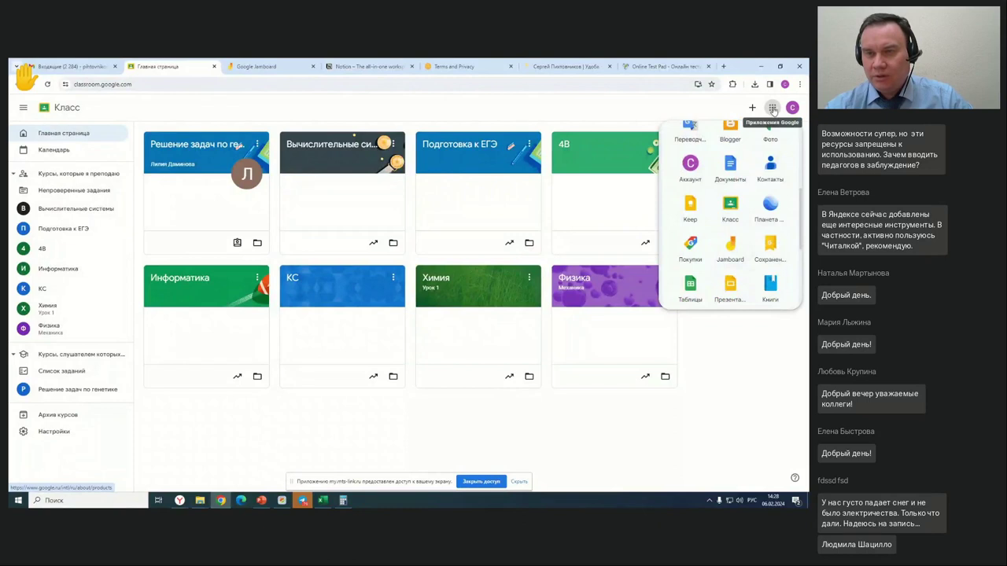
left_click(734, 211)
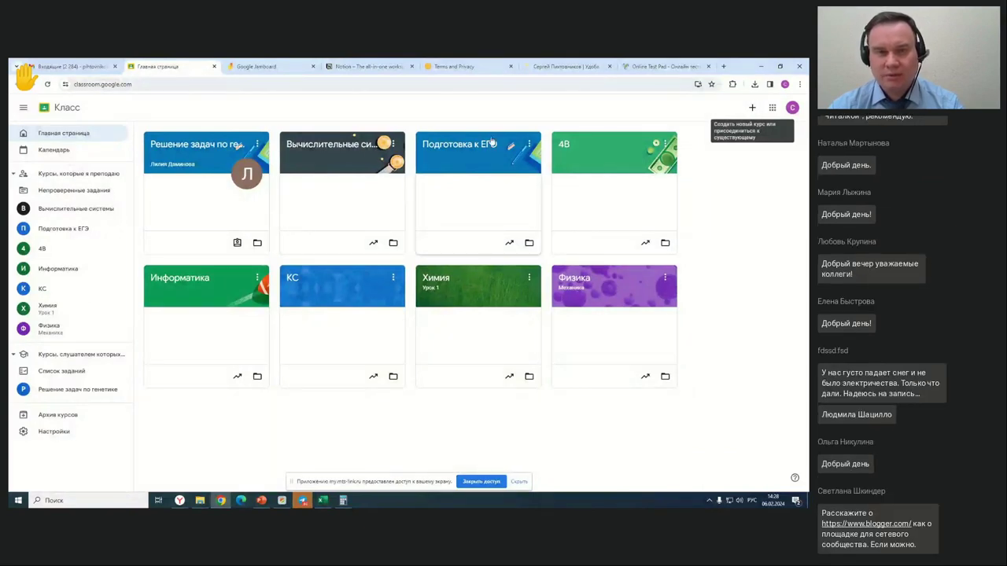
- Open the course "Вычислительные системы" and display the content types that can be created under its assignments
left_click(346, 147)
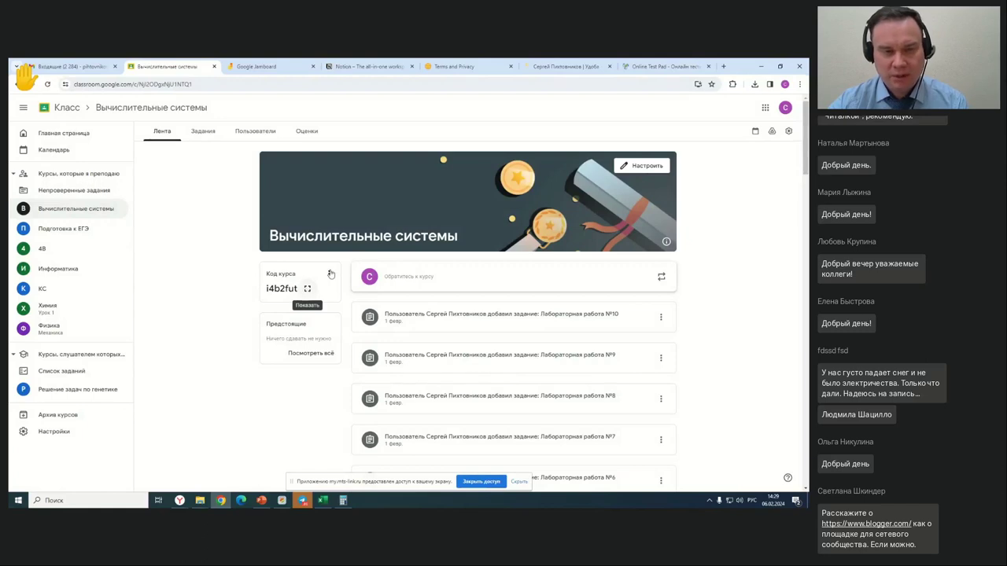
left_click(201, 132)
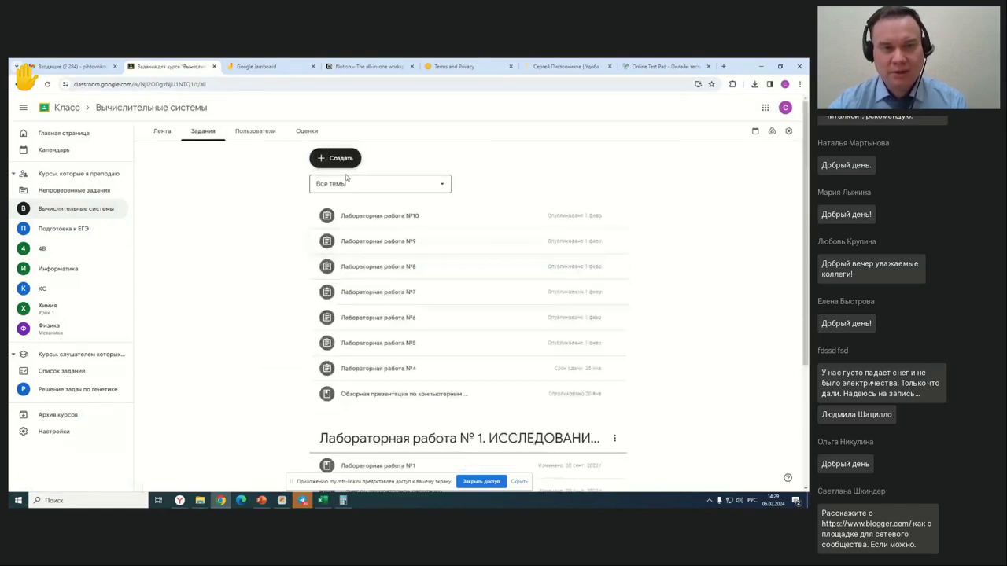
left_click(339, 159)
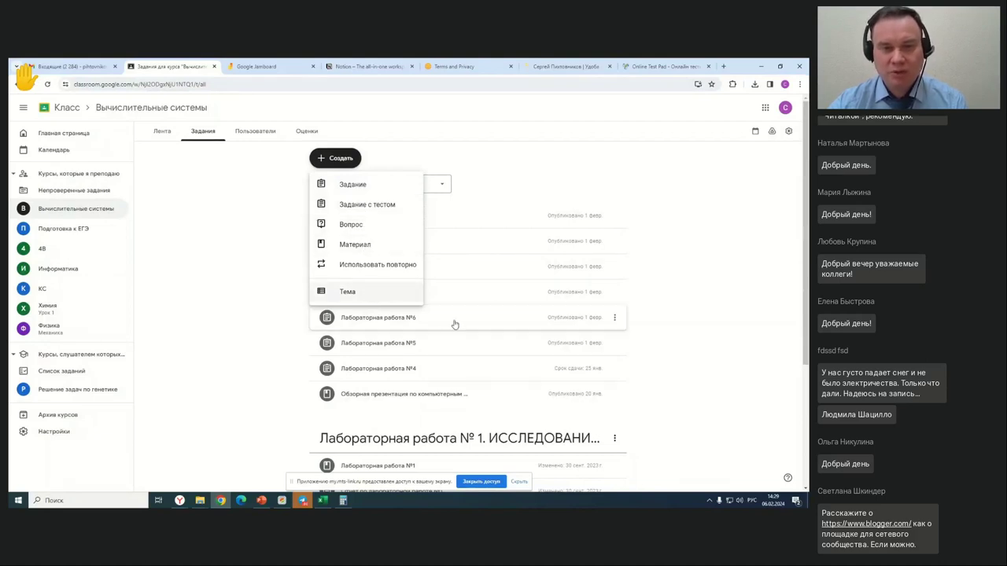
- Look through the list of participants in the "Вычислительные системы" course
scroll(417, 393, "down", 3)
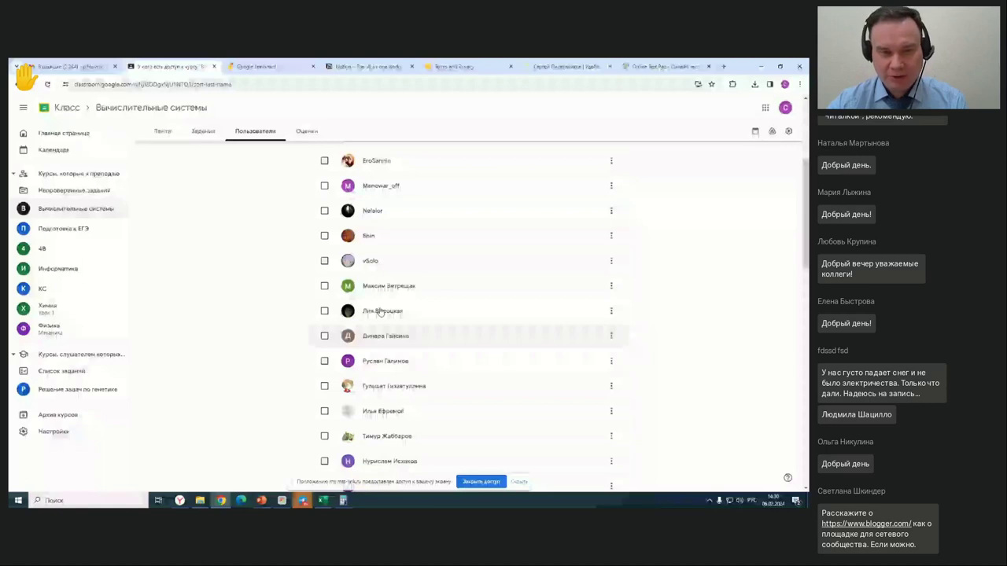
scroll(382, 313, "up", 3)
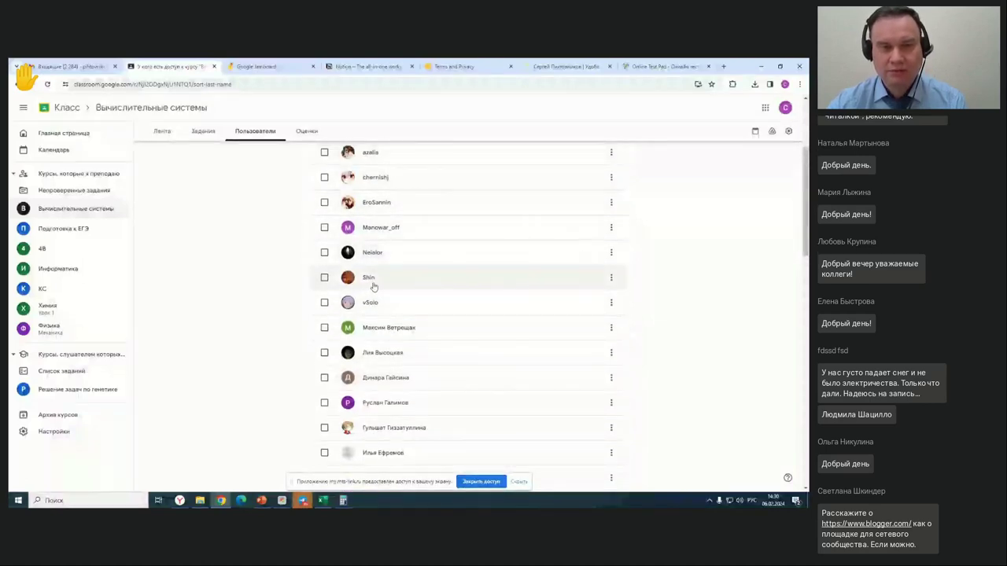
scroll(396, 206, "down", 2)
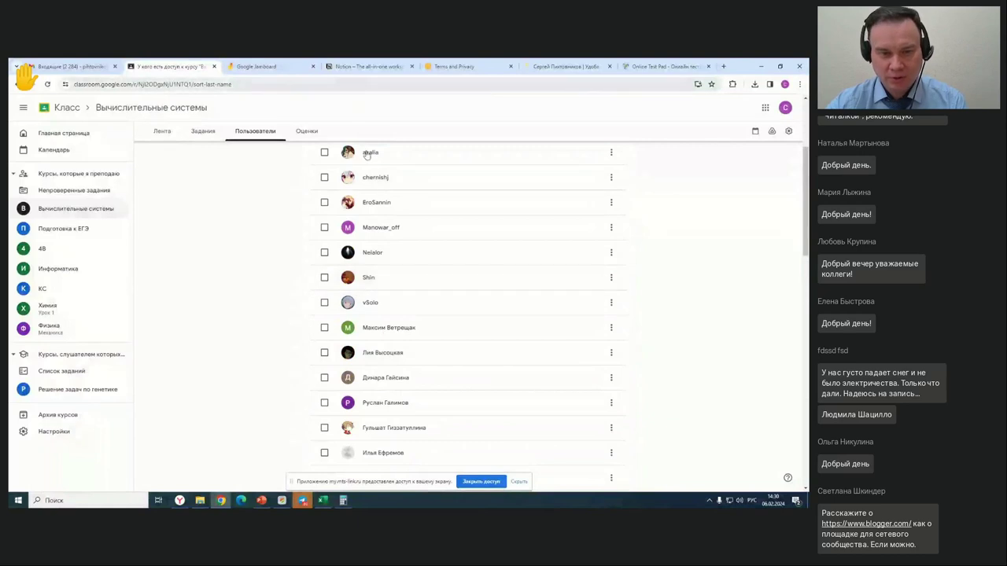
scroll(413, 319, "down", 3)
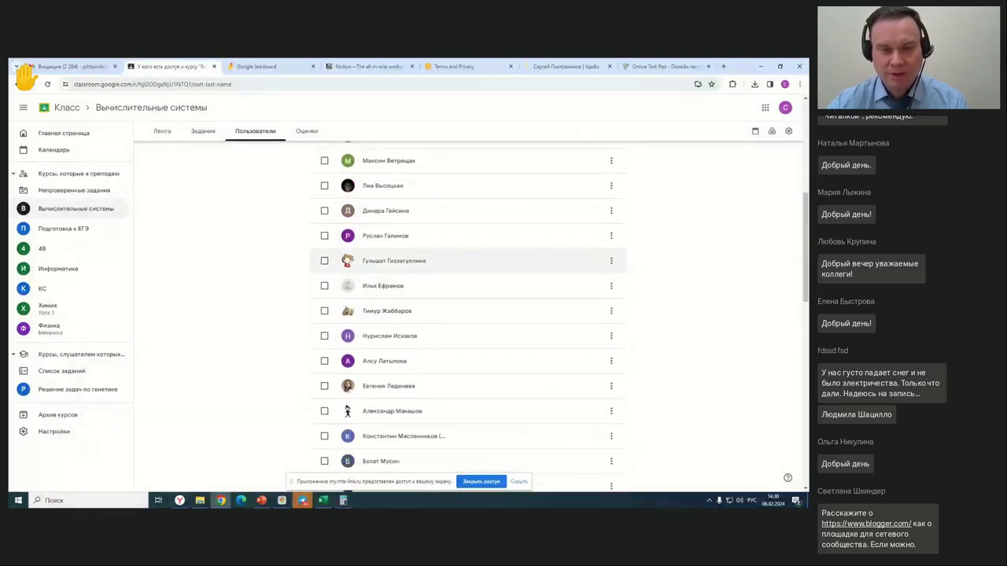
- Open the grade table of the "Вычислительные системы" course and review the students' marks down to the end
left_click(307, 130)
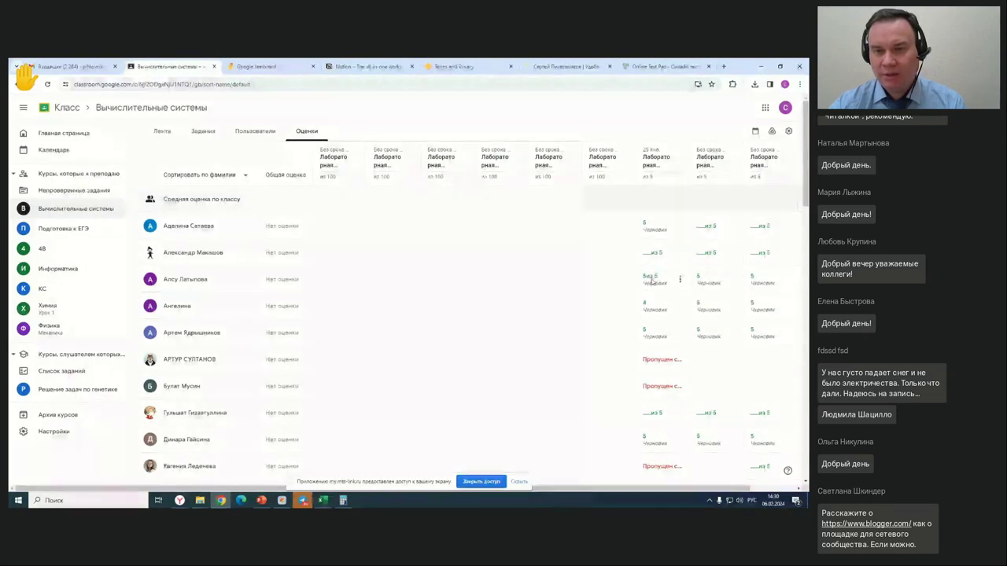
scroll(709, 370, "down", 3)
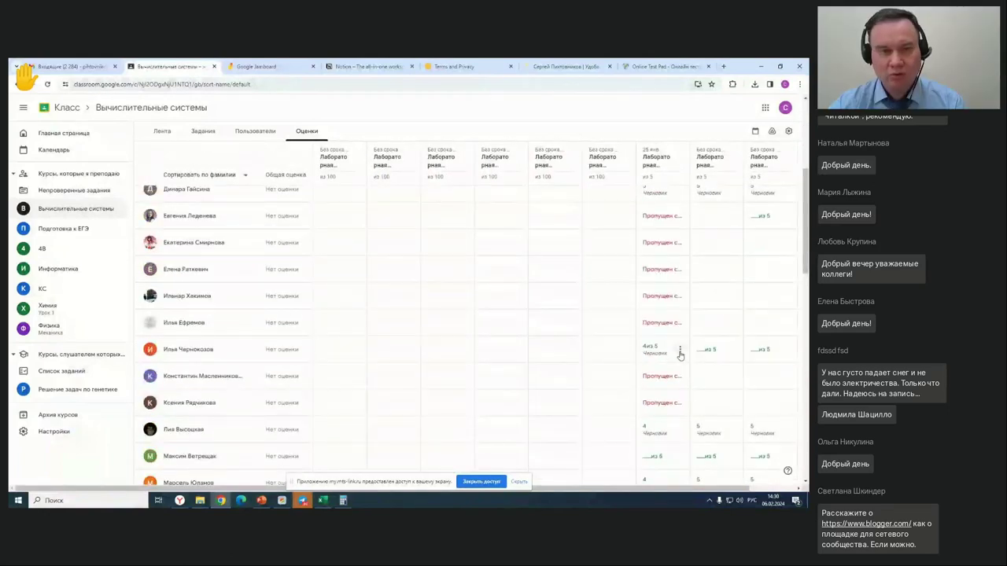
scroll(680, 354, "down", 10)
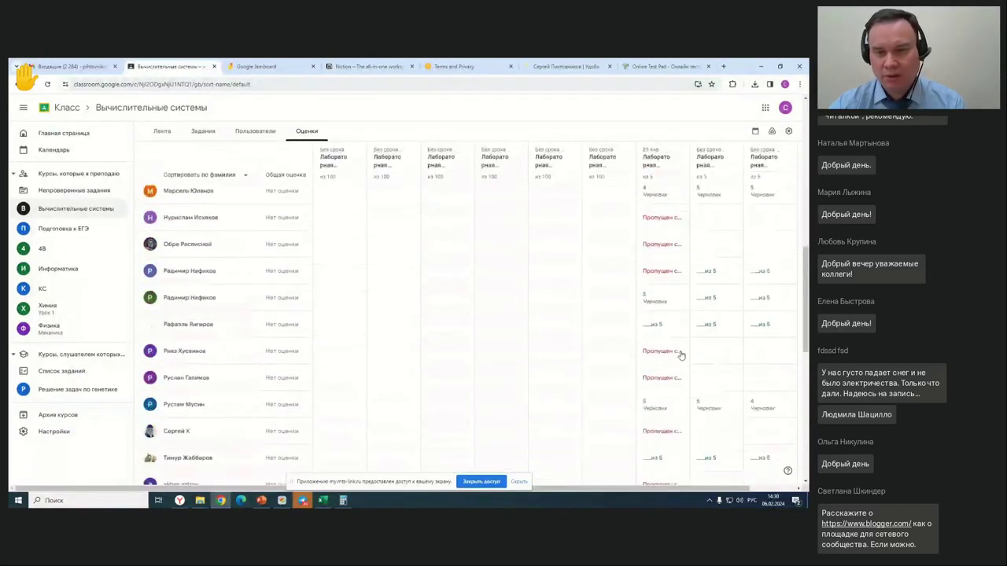
scroll(680, 347, "down", 10)
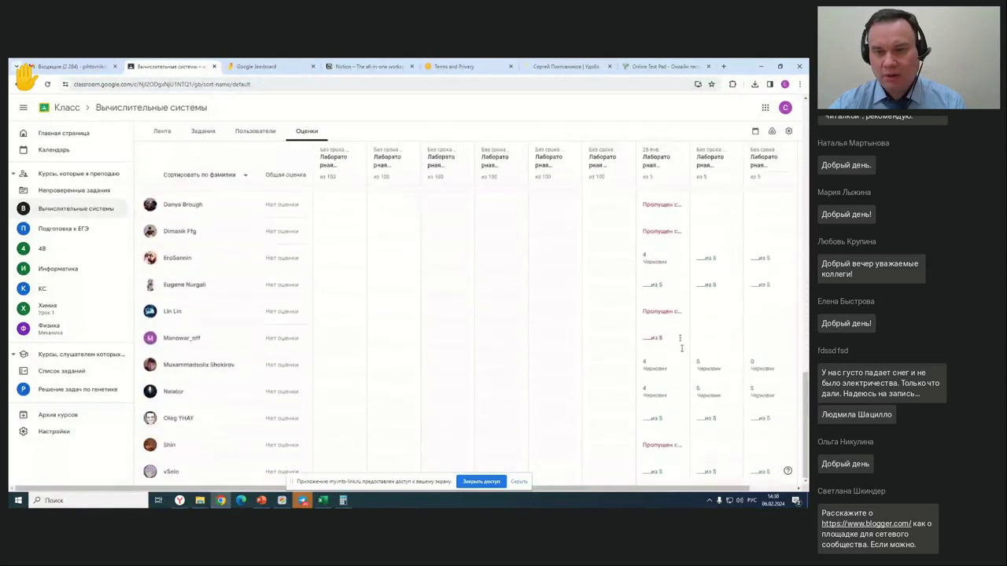
- Return to the feed of the "Вычислительные системы" course and locate Blogger in the list of Google apps
left_click(162, 131)
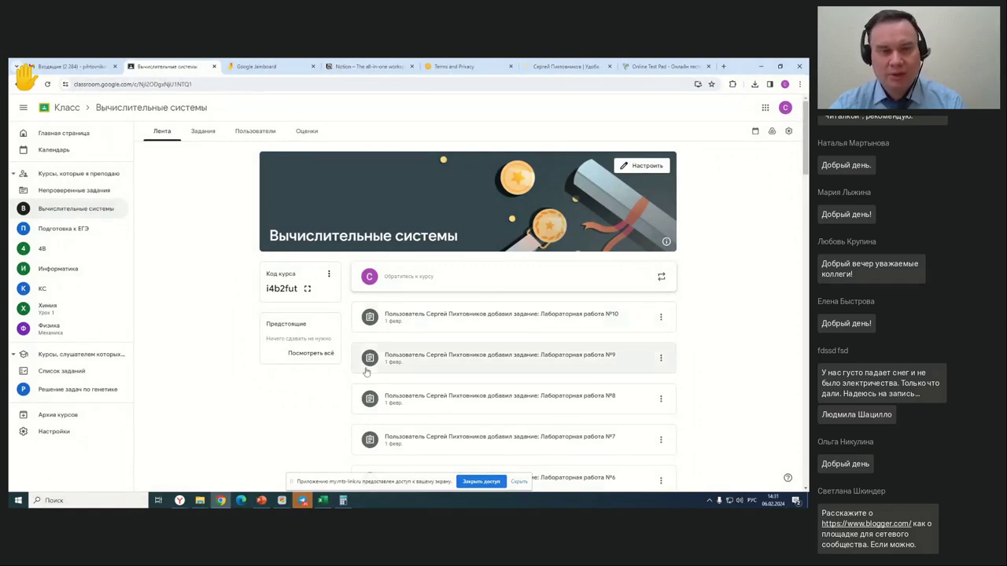
left_click(765, 108)
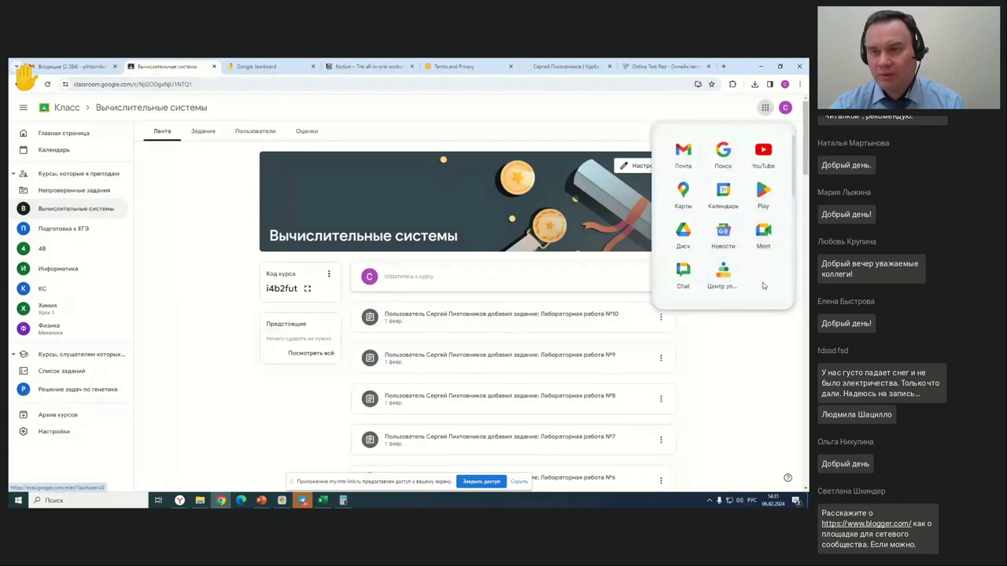
scroll(760, 279, "down", 3)
scroll(760, 283, "down", 1)
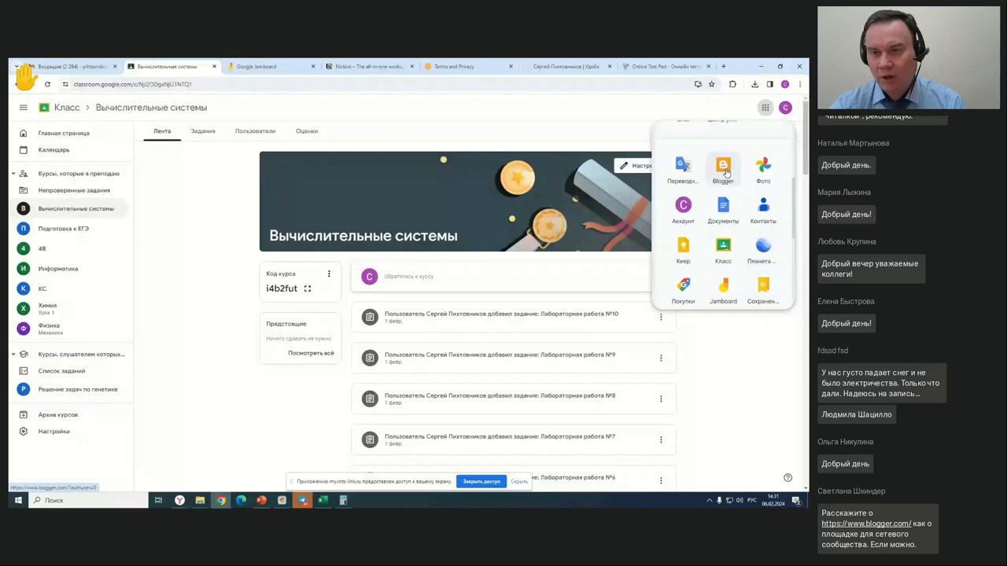
- Look through the remaining Google apps to the end of the list, then switch to the webinar window in Yandex Browser
scroll(740, 224, "down", 2)
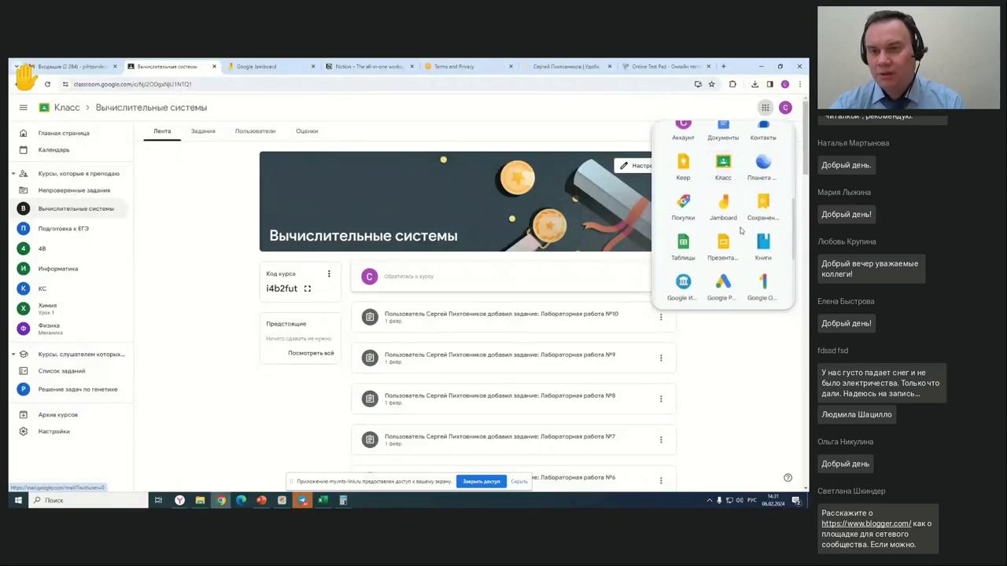
scroll(764, 267, "down", 1)
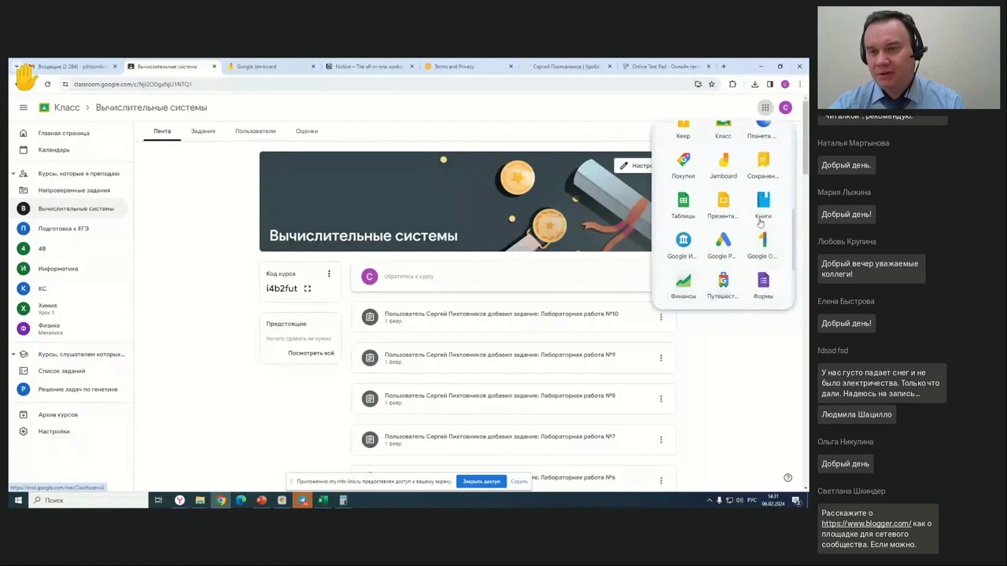
scroll(762, 215, "up", 1)
scroll(763, 236, "up", 3)
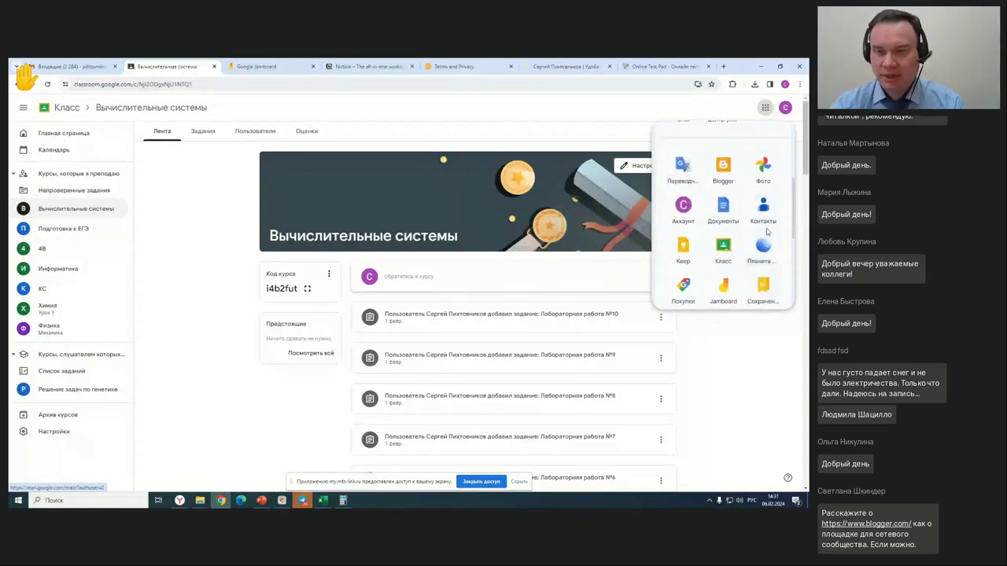
scroll(763, 252, "down", 5)
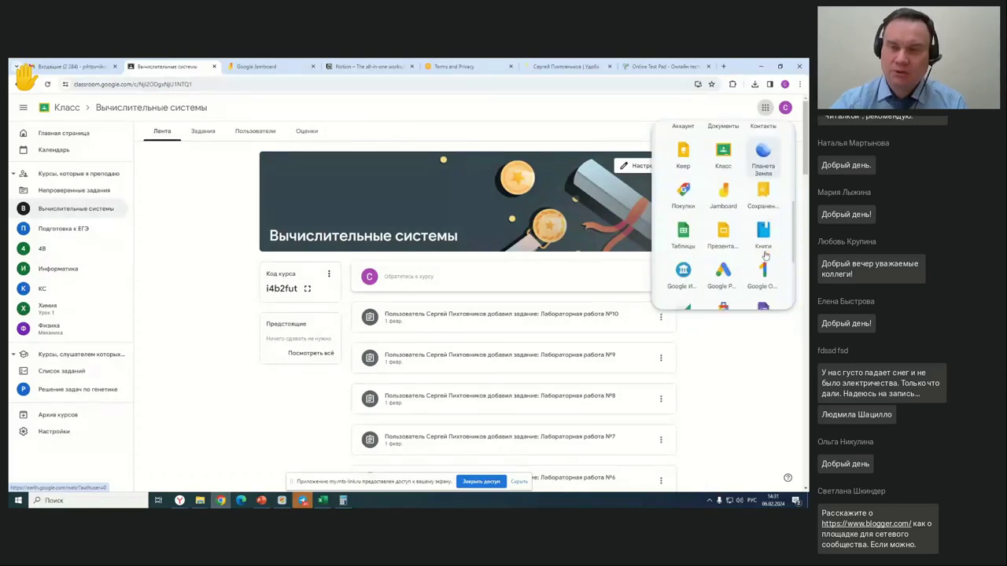
scroll(765, 256, "down", 1)
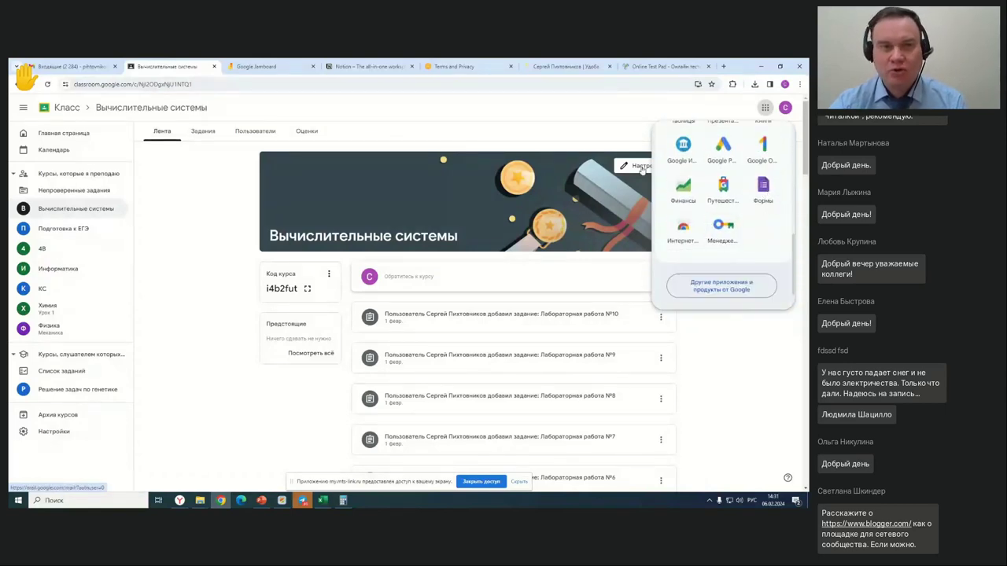
left_click(173, 498)
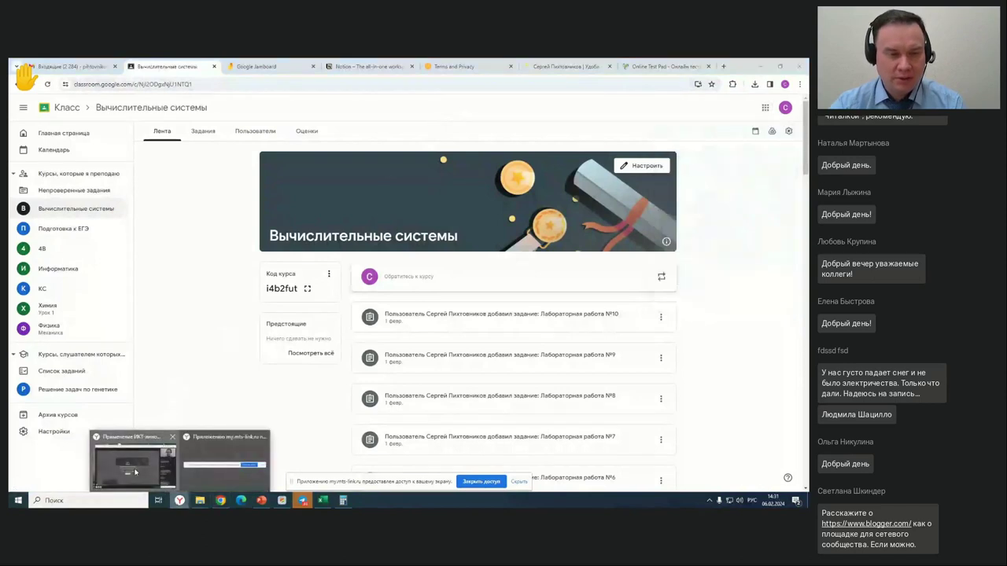
left_click(135, 472)
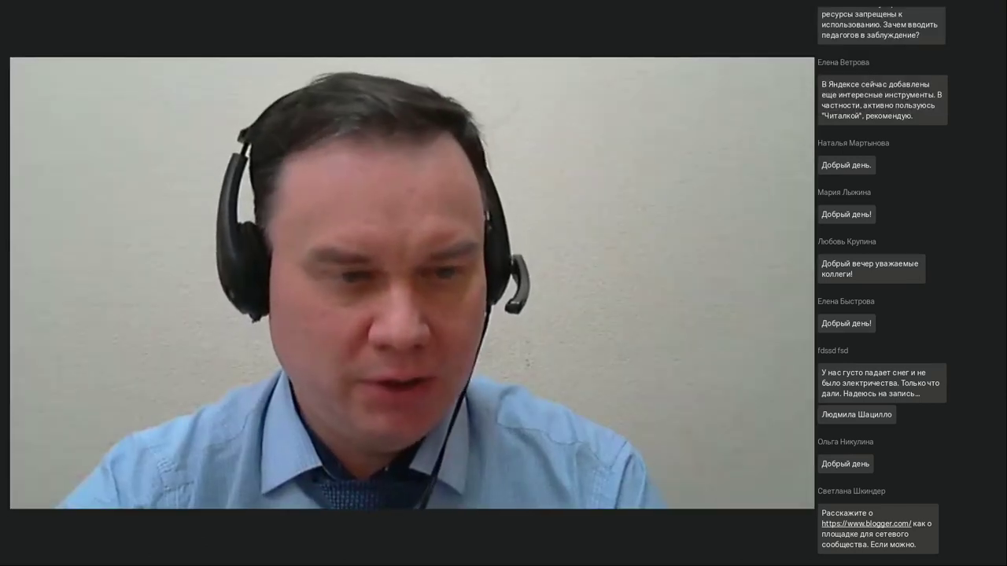
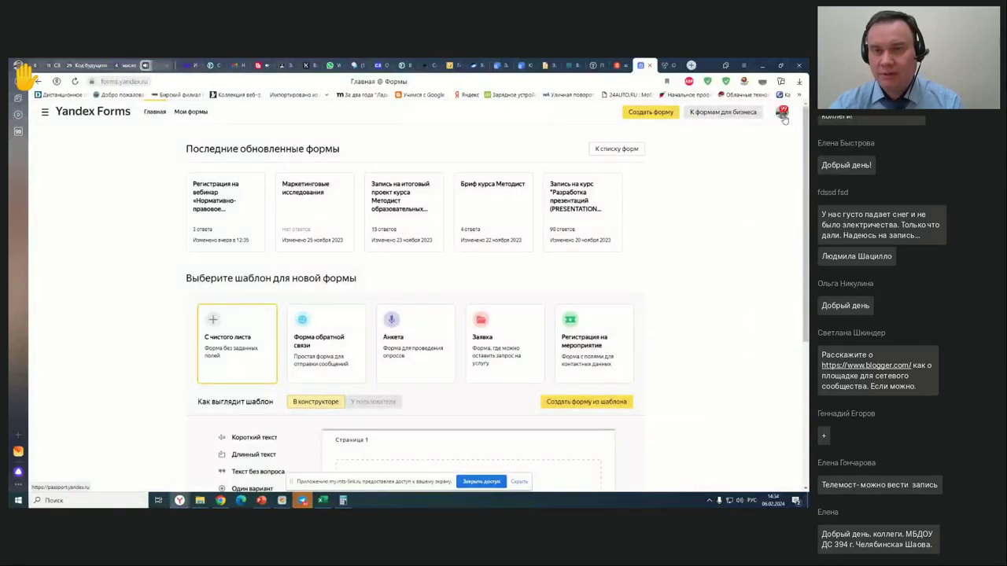
- Go from the "яндекс форма" search results to Yandex Mail and open the files on Yandex Disk
left_click(619, 65)
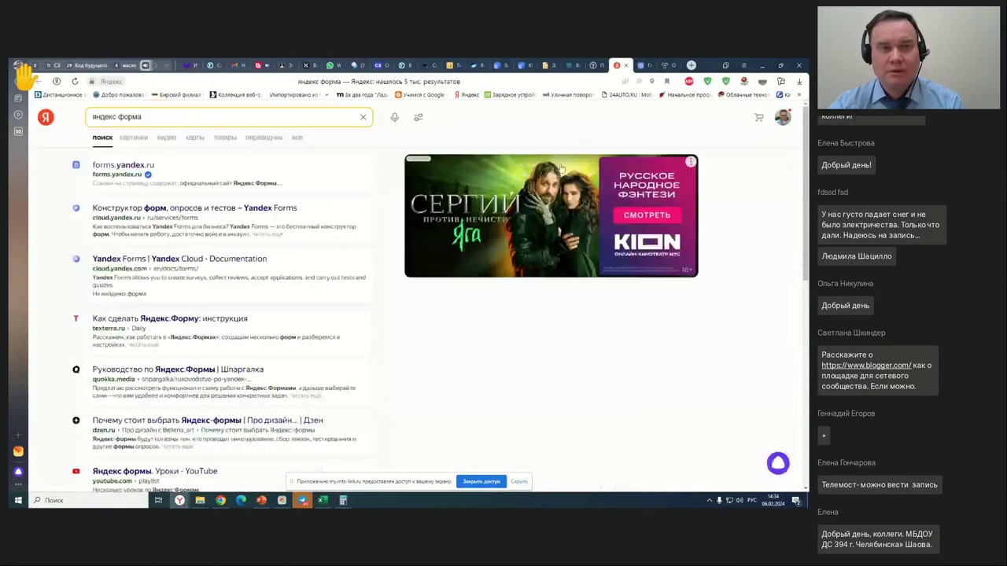
left_click(783, 117)
left_click(700, 201)
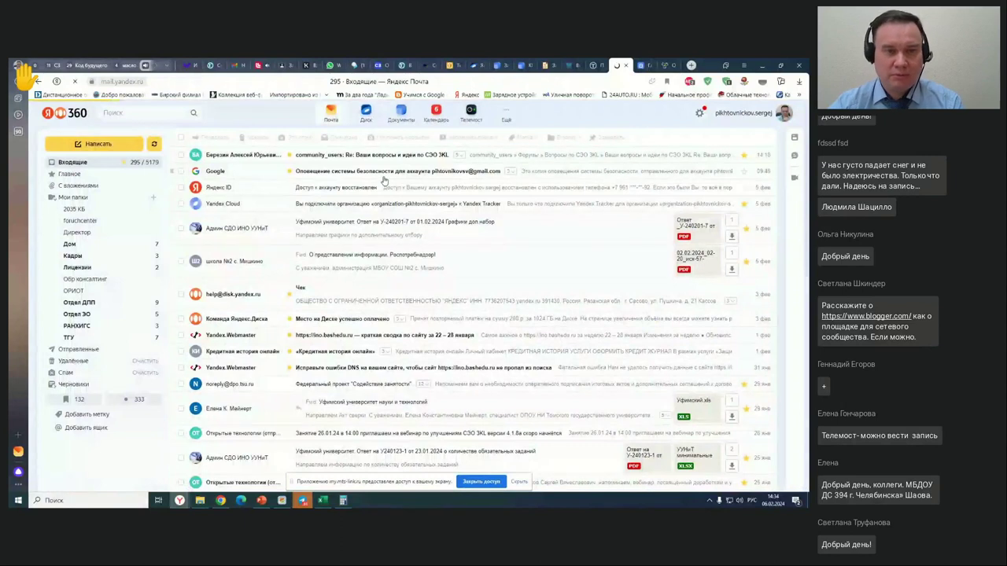
left_click(367, 114)
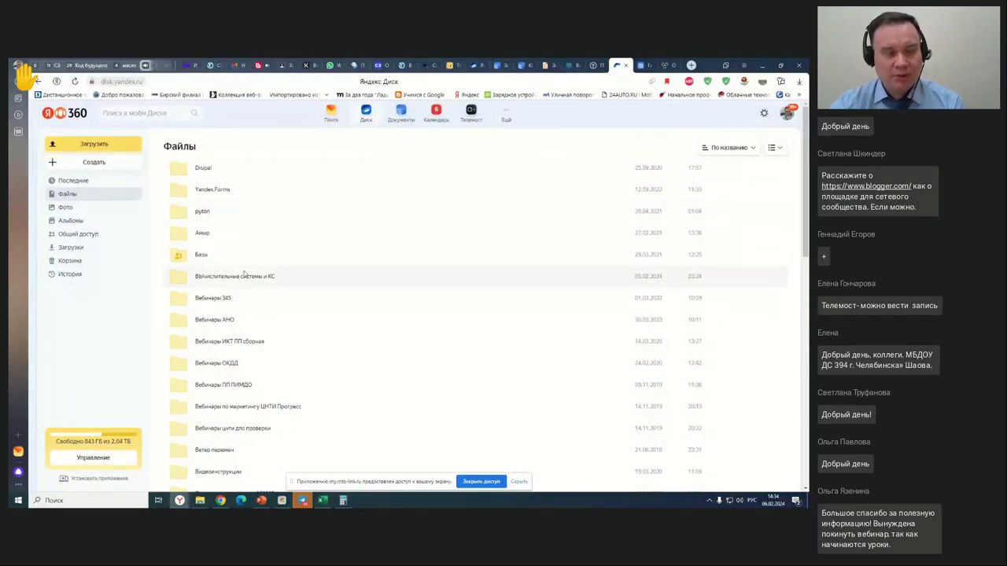
- Share the "Грант" folder on Yandex Disk by copying its view link
scroll(288, 268, "down", 5)
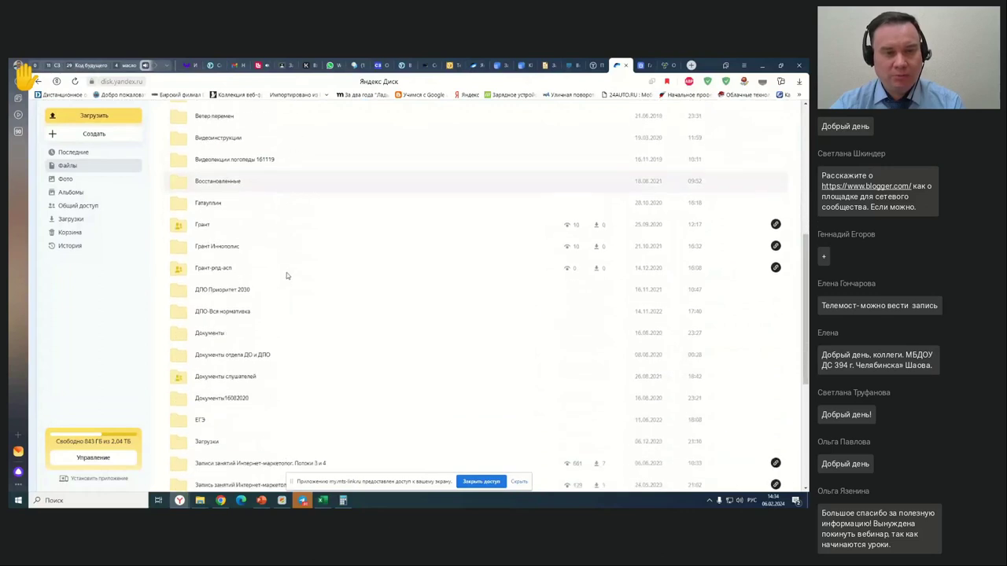
right_click(240, 228)
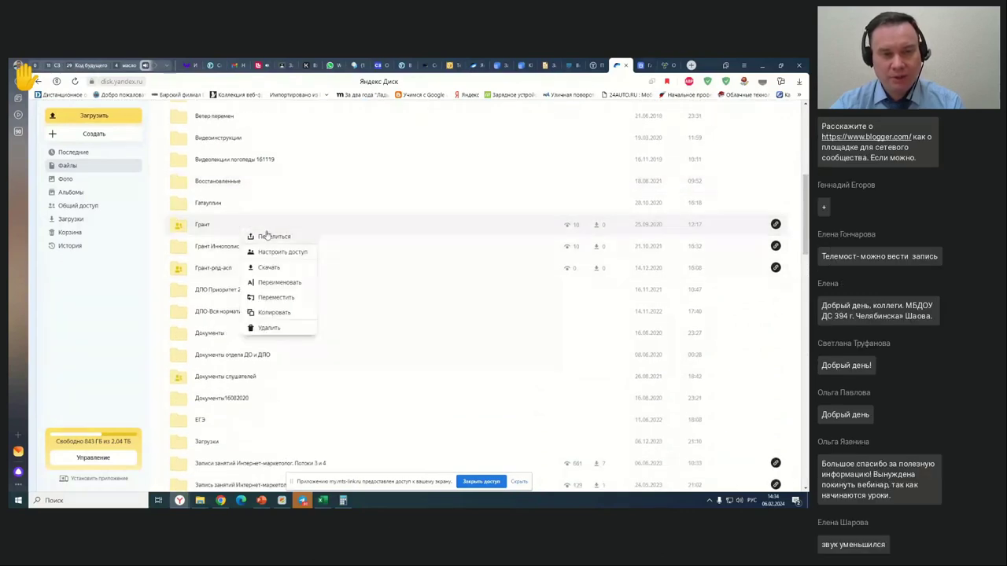
left_click(268, 236)
left_click(377, 371)
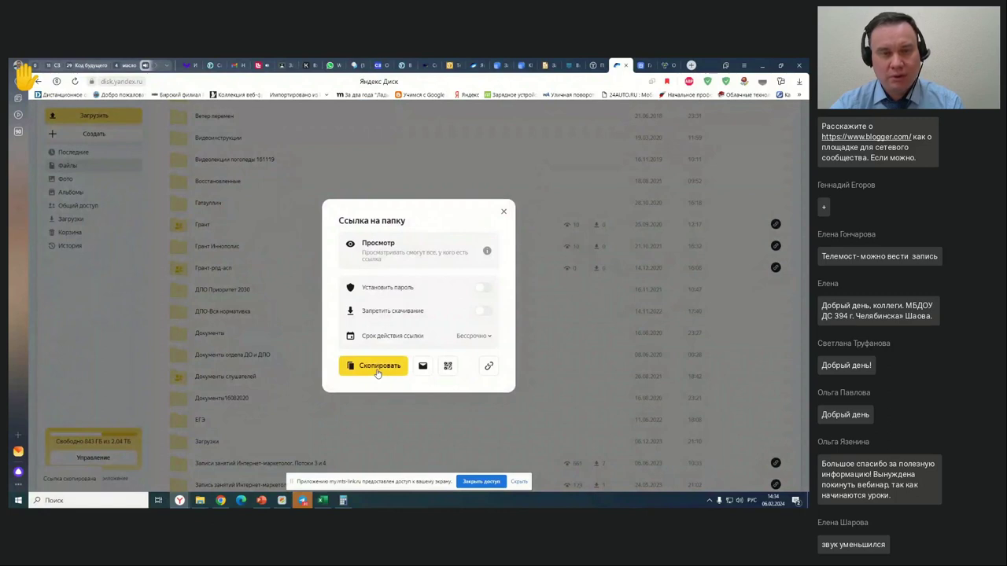
left_click(504, 213)
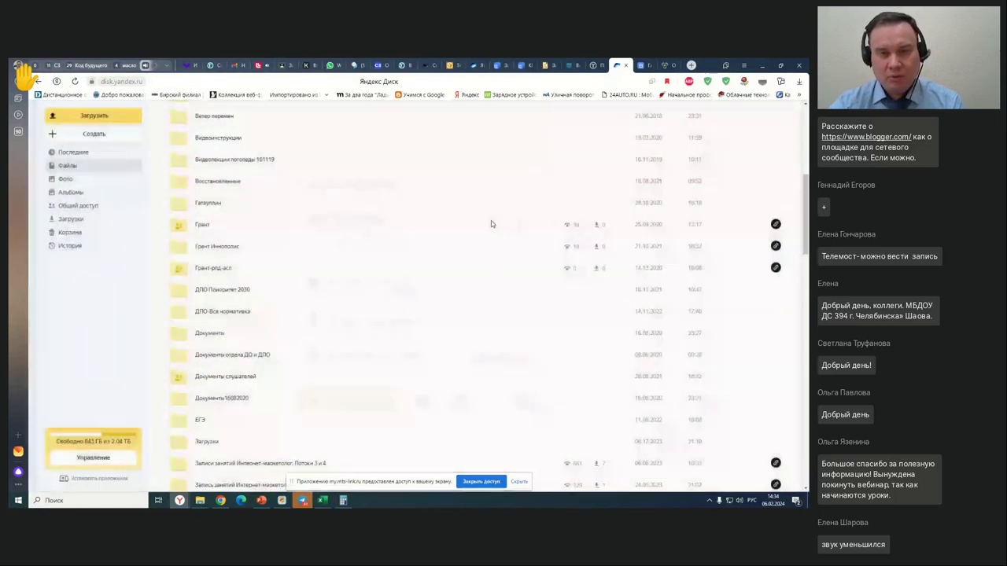
- View the contents of the "Грант" folder, then open "Записи занятий поток 4" inside "Записи занятий Интернет-маркетолог. Потоки 3 и 4"
double_click(244, 225)
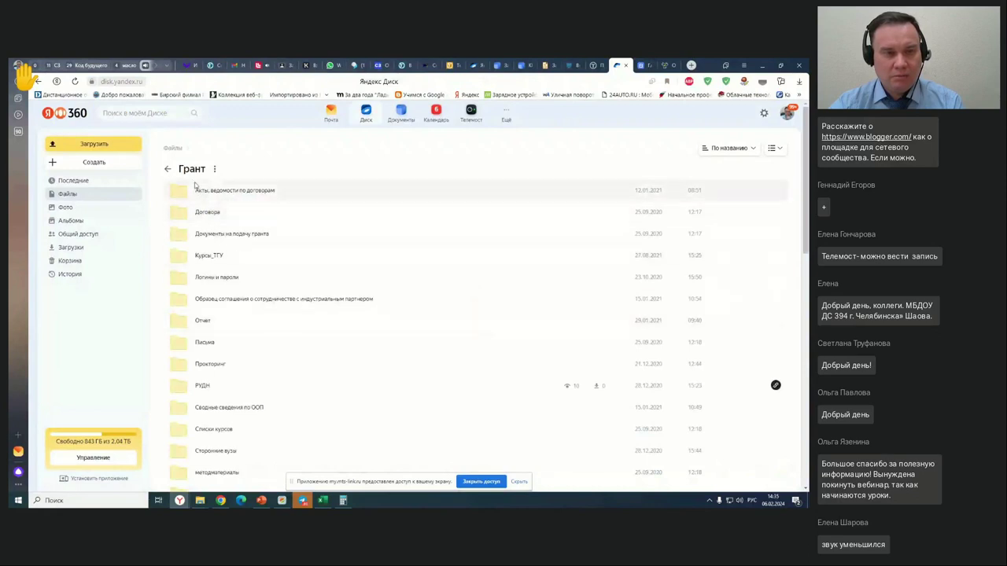
left_click(168, 168)
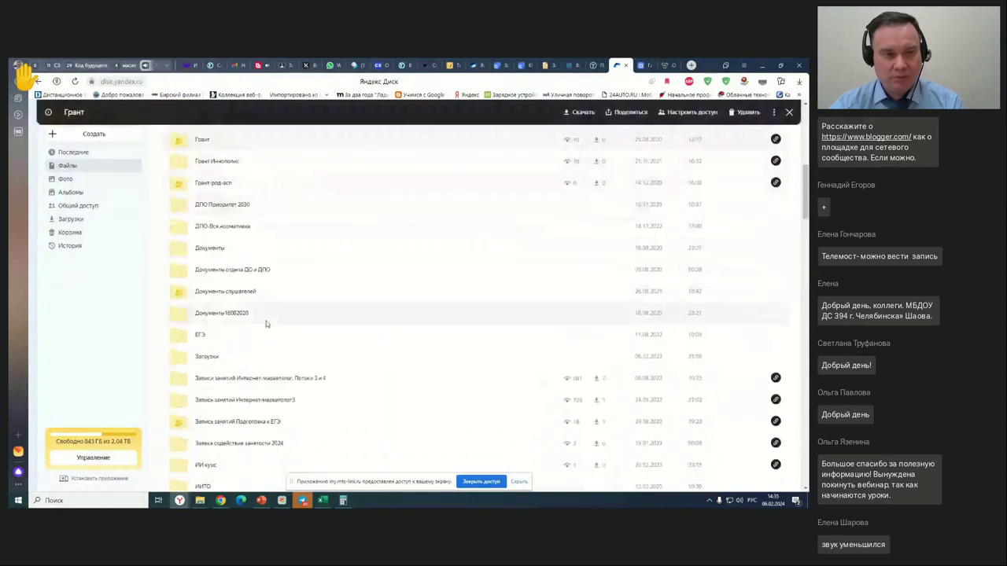
double_click(307, 380)
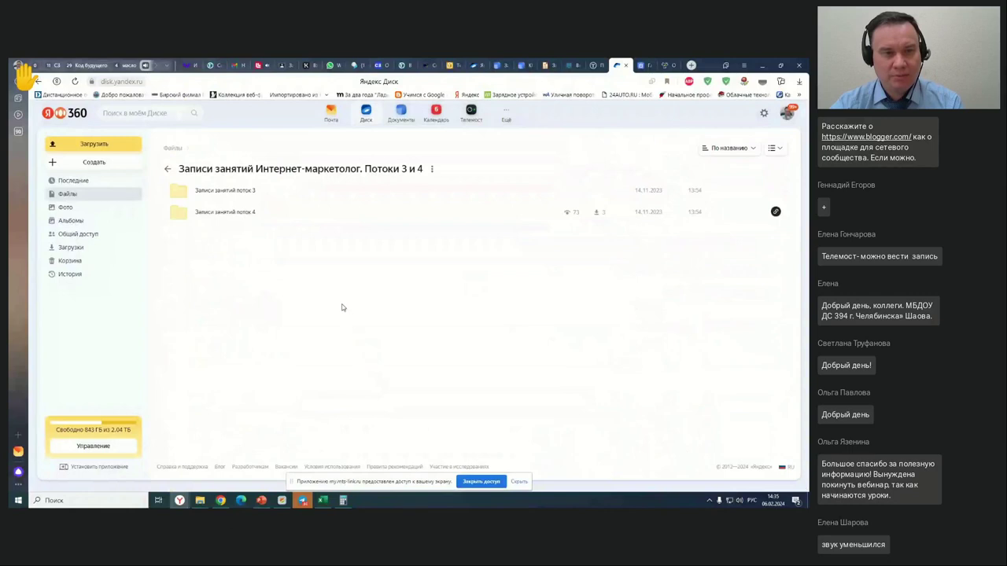
double_click(249, 213)
- Share the video file "Занятие 11.11.2023 Интернет-маркетолог.mp4" by copying its view link
right_click(252, 192)
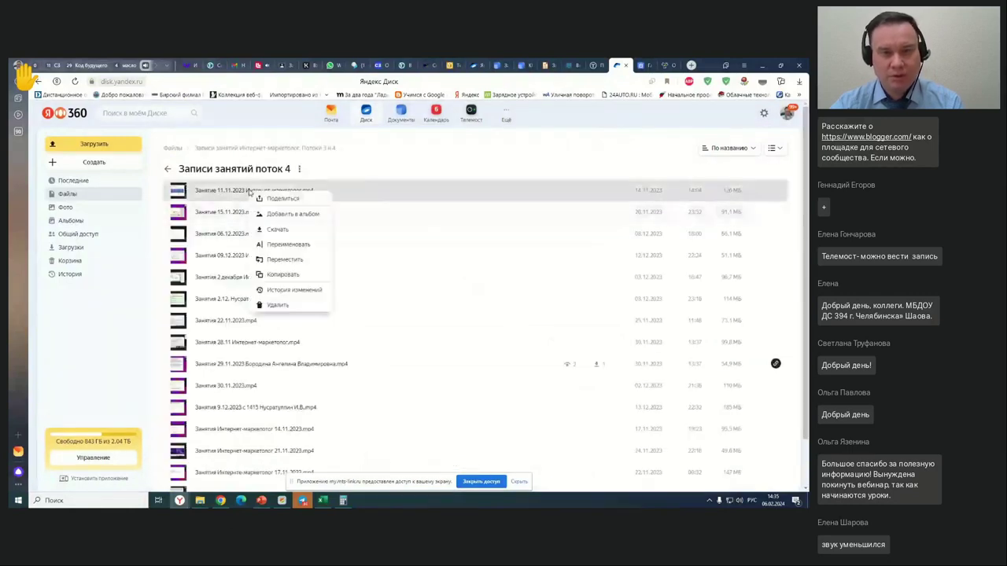
left_click(328, 203)
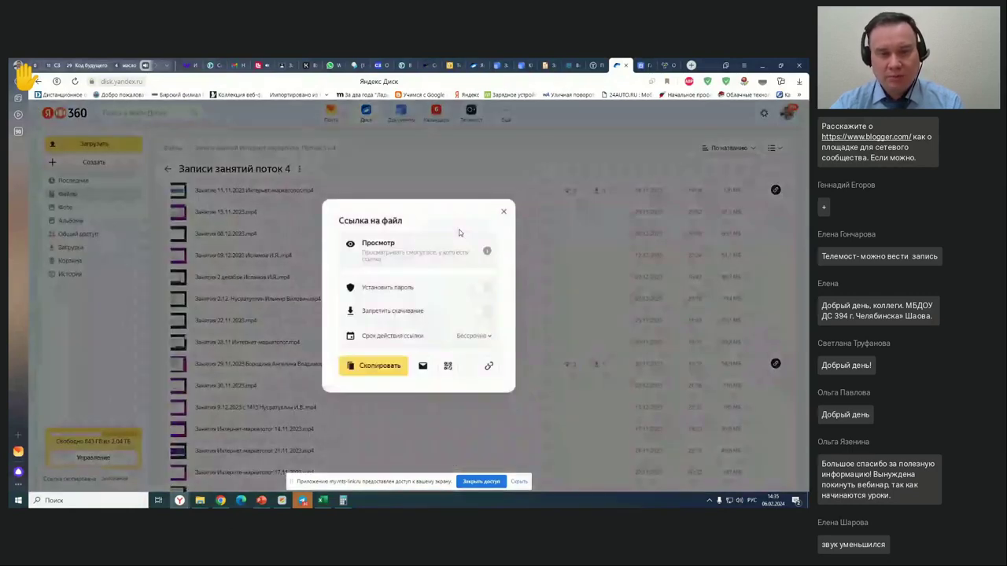
left_click(392, 367)
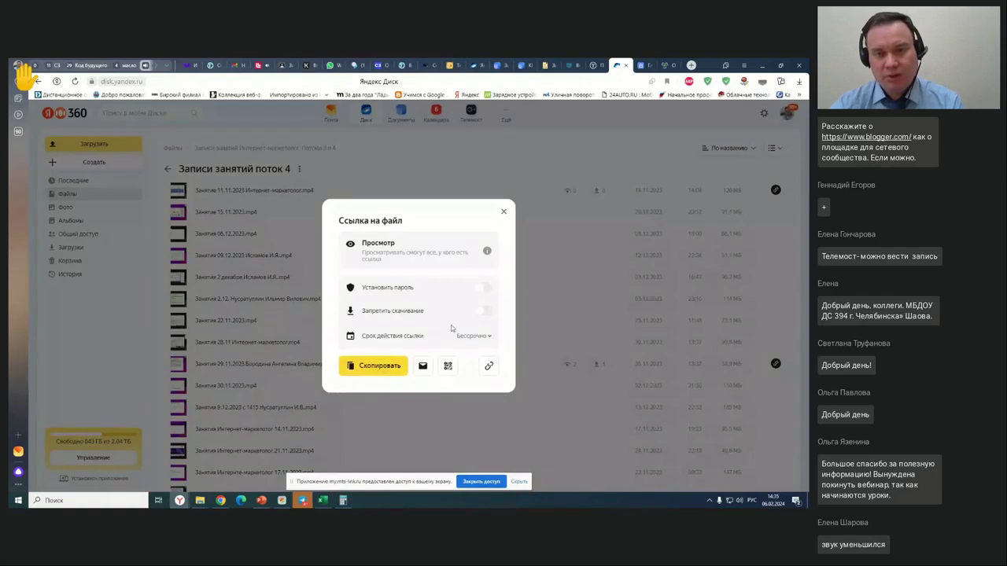
key("Escape")
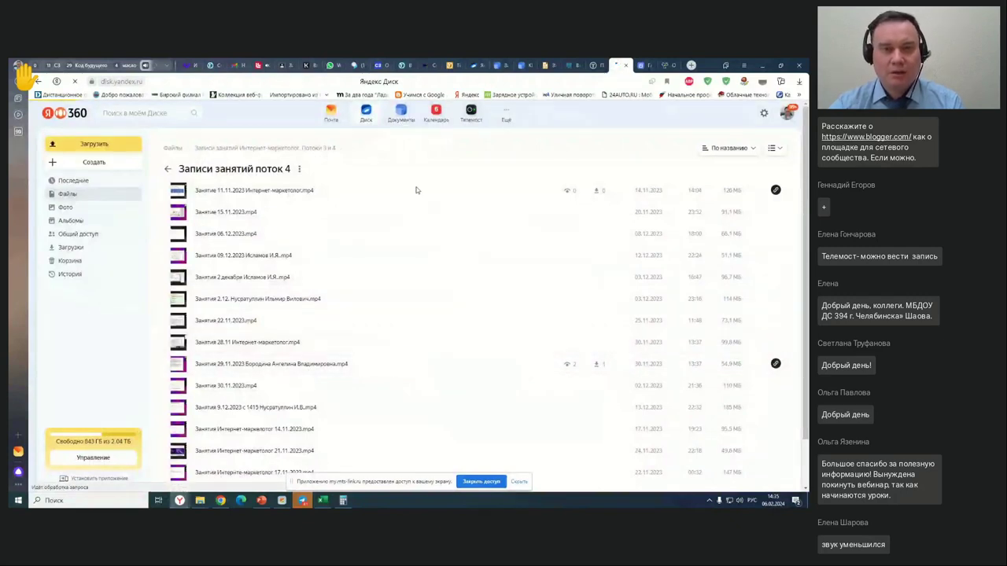
- Examine which kinds of files and items can be created in Yandex Documents and on Yandex Disk
left_click(401, 114)
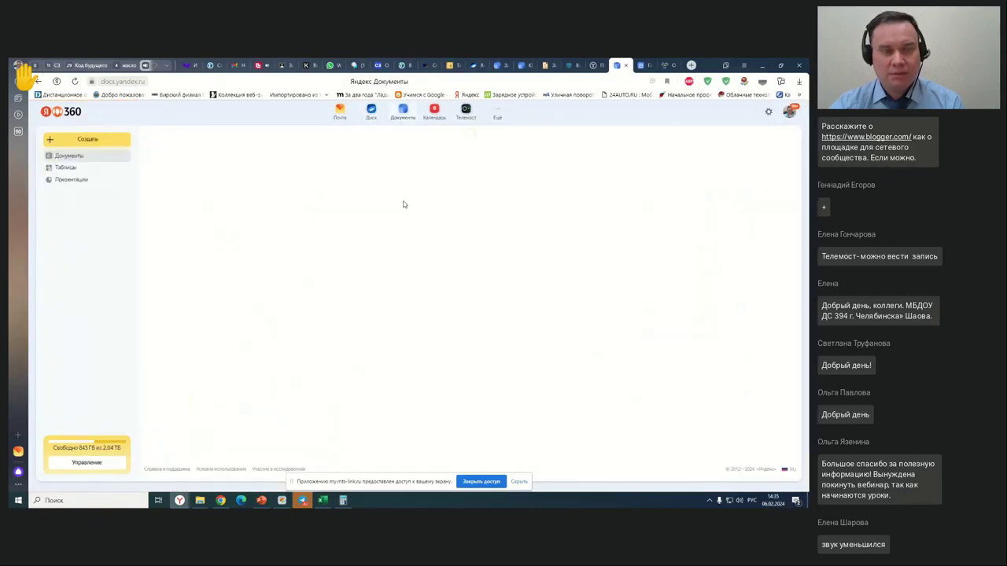
left_click(111, 143)
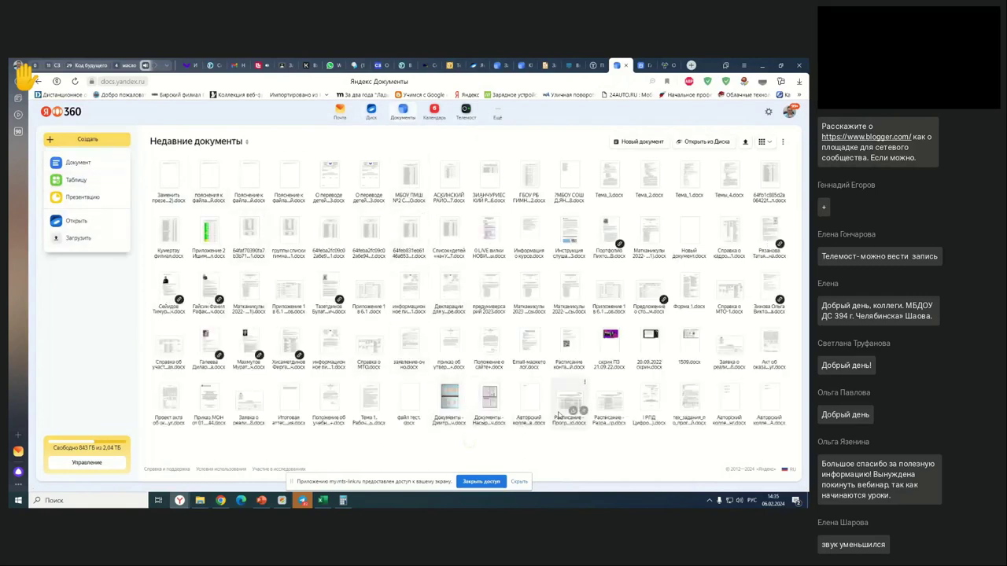
left_click(250, 141)
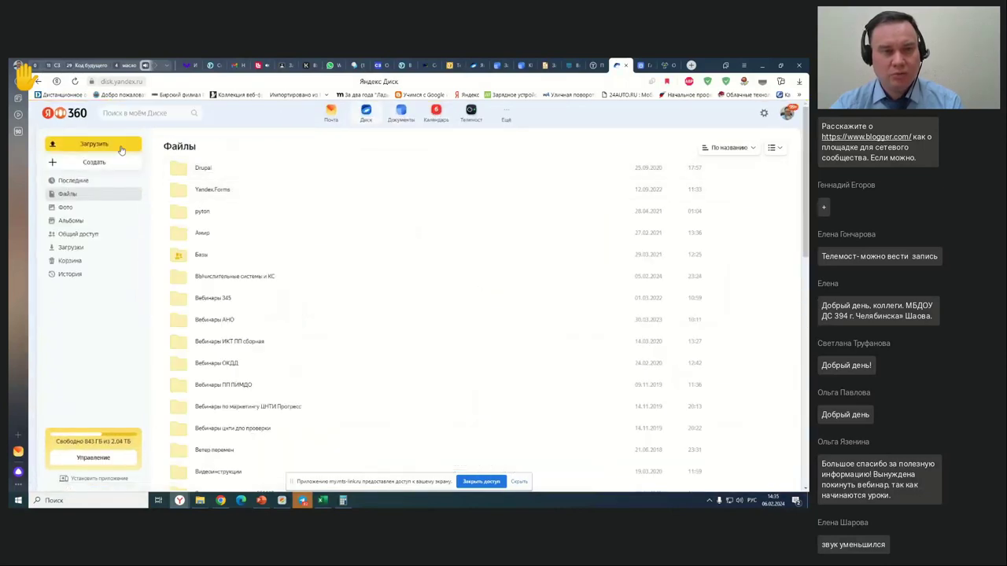
left_click(110, 162)
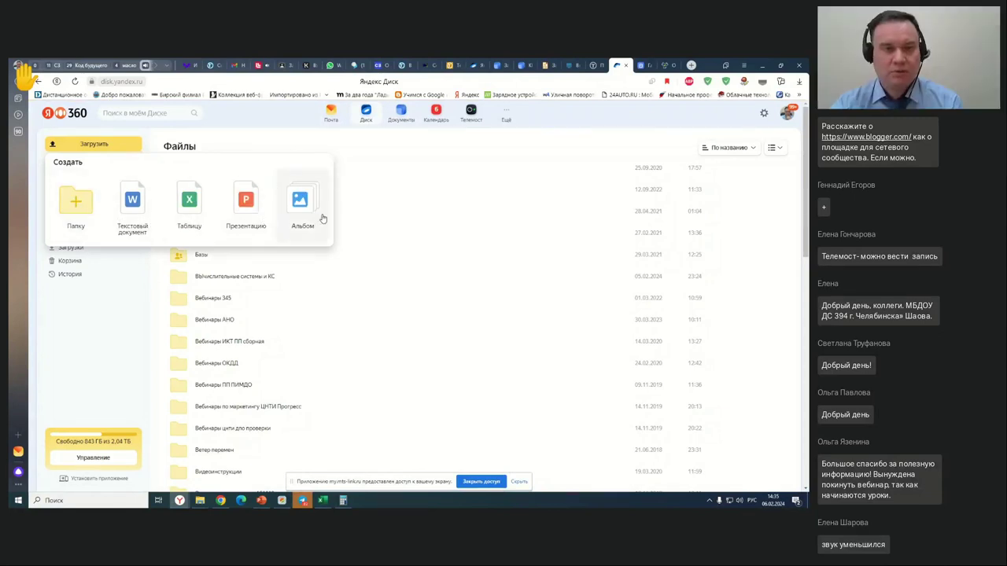
left_click(370, 173)
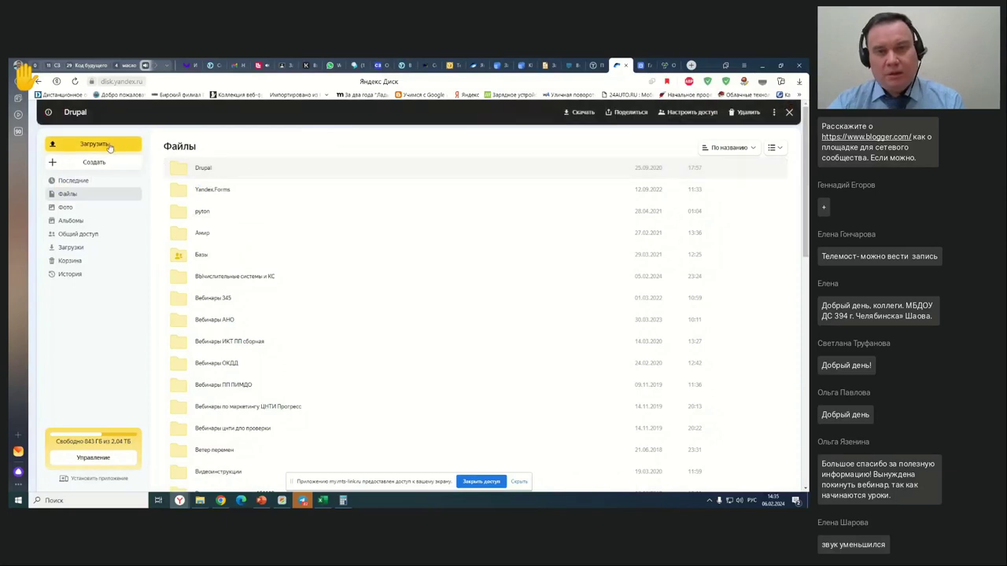
- Switch to Yandex Forms and title the new form "Анкета "Облачные технологии""
left_click(637, 66)
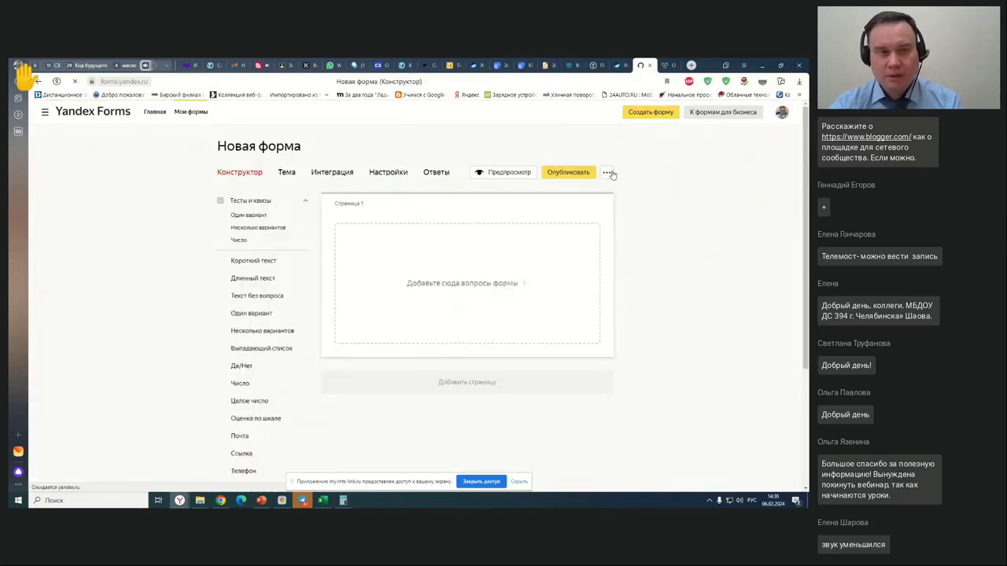
left_click(307, 148)
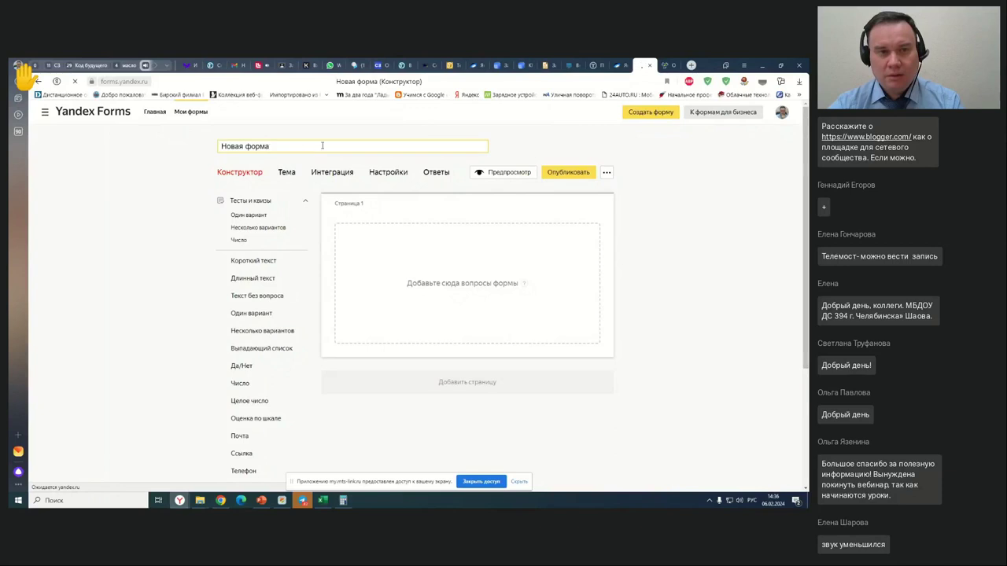
key("ctrl+a")
key("BackSpace")
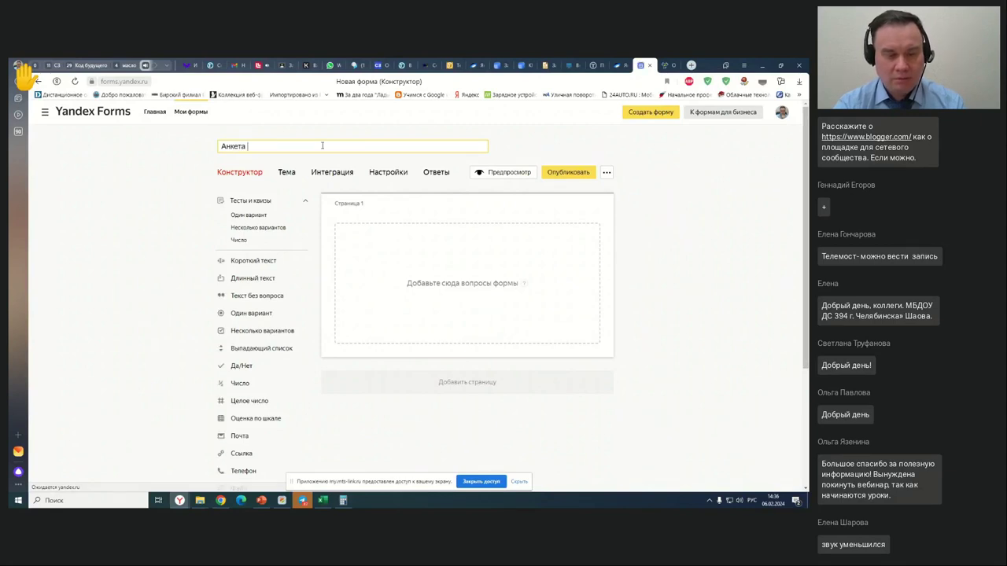
type("Облачные технологии")
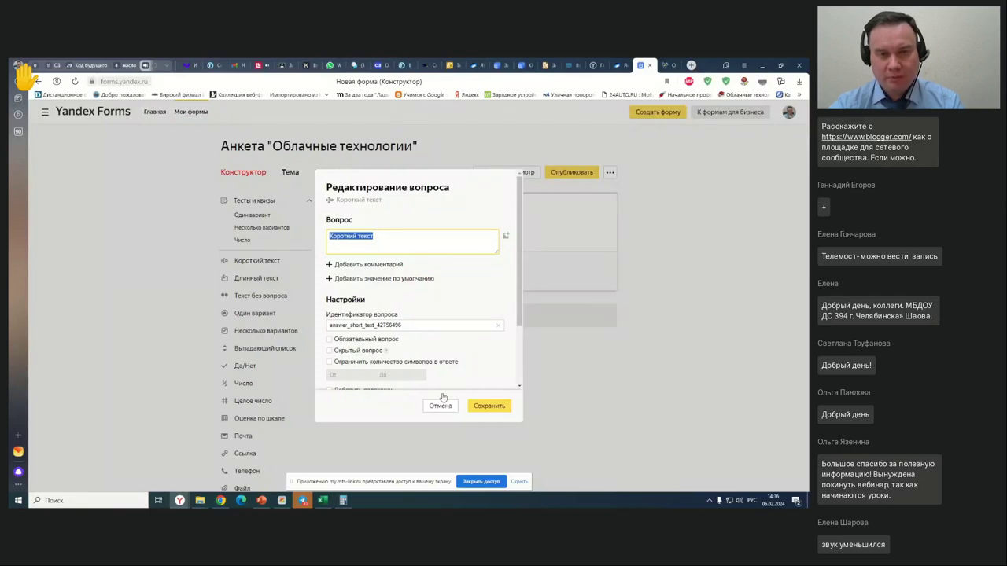
- Delete the short-text question and add a multiple-options question worded "Какими облачными сервисами Вы пользуететсь?"
left_click(441, 405)
left_click(601, 234)
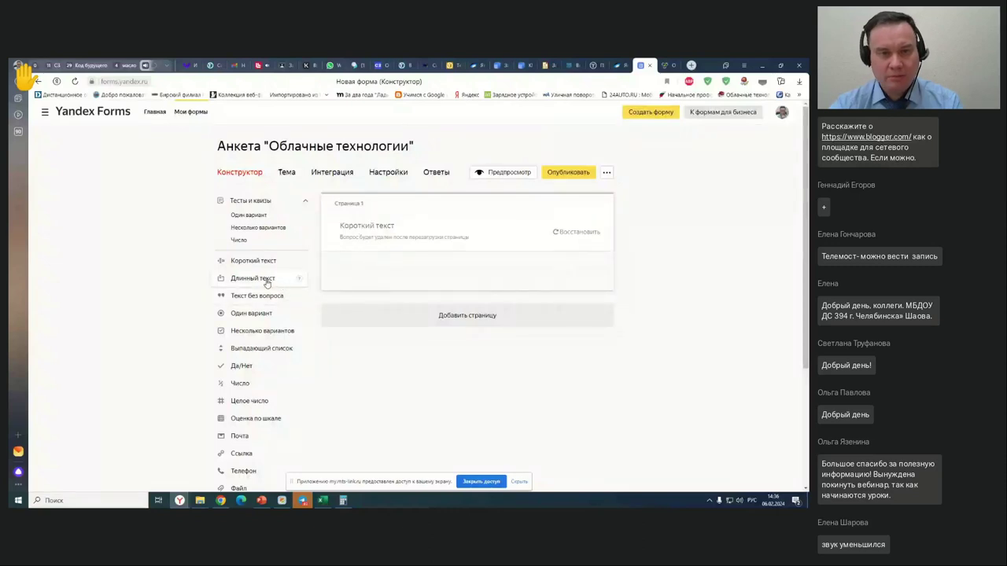
left_click(270, 332)
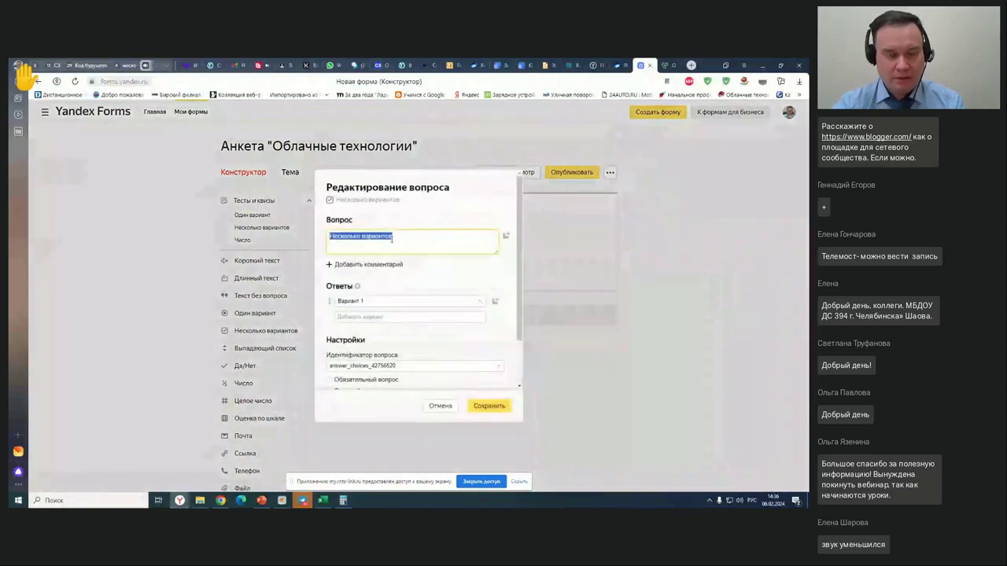
type("Какими ")
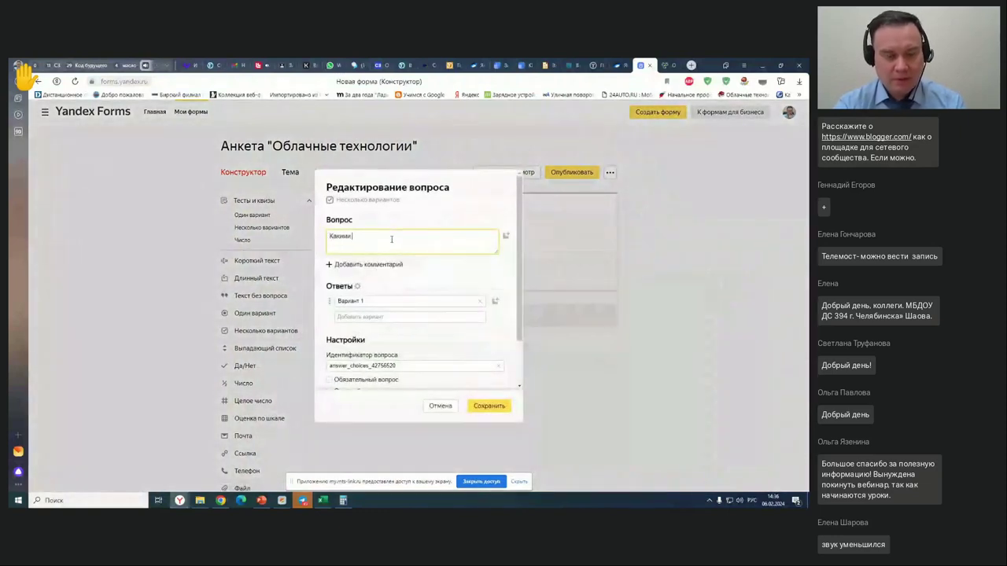
type("сервисами")
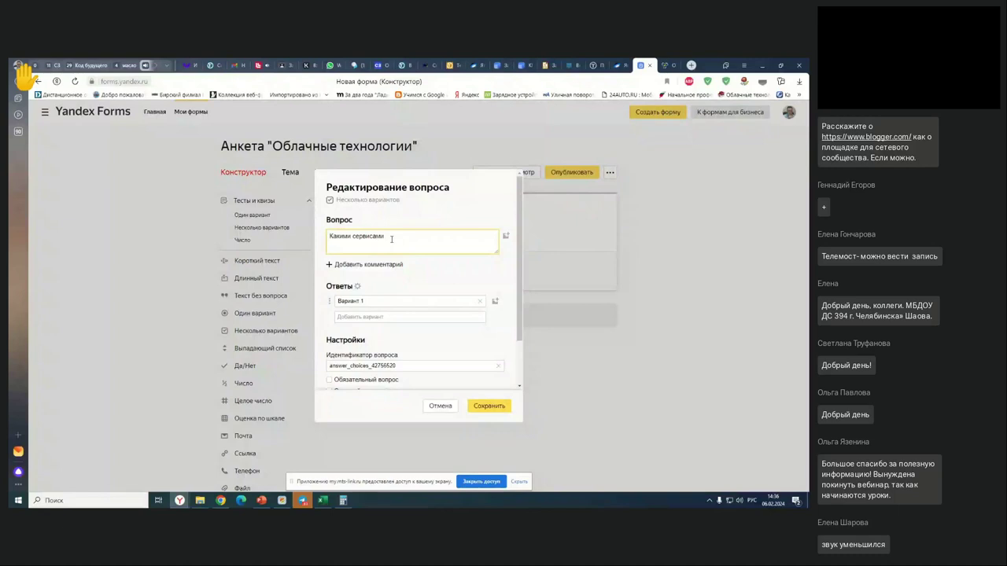
type(" Вы")
key("BackSpace")
key("BackSpace")
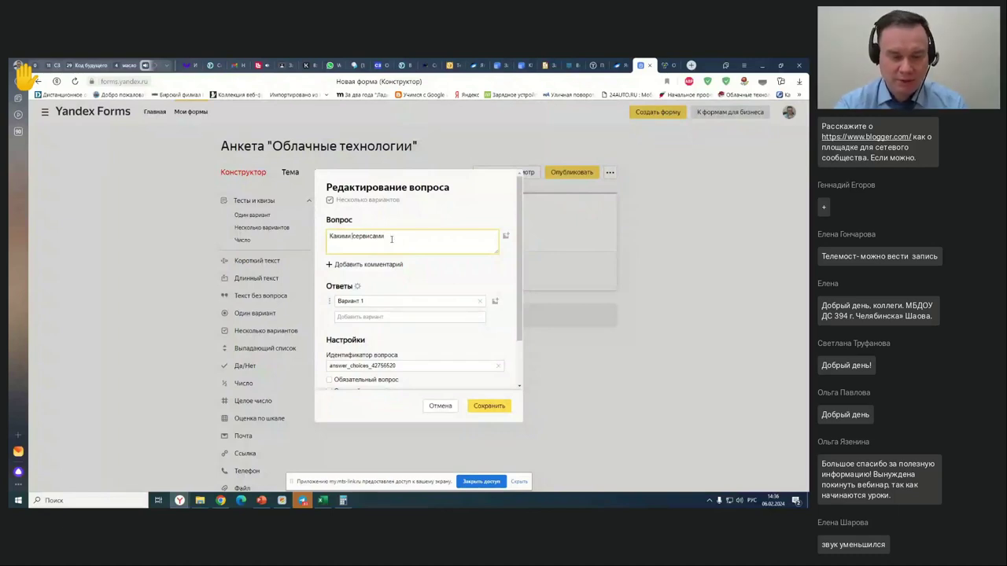
key("ctrl+Left")
type("облачными")
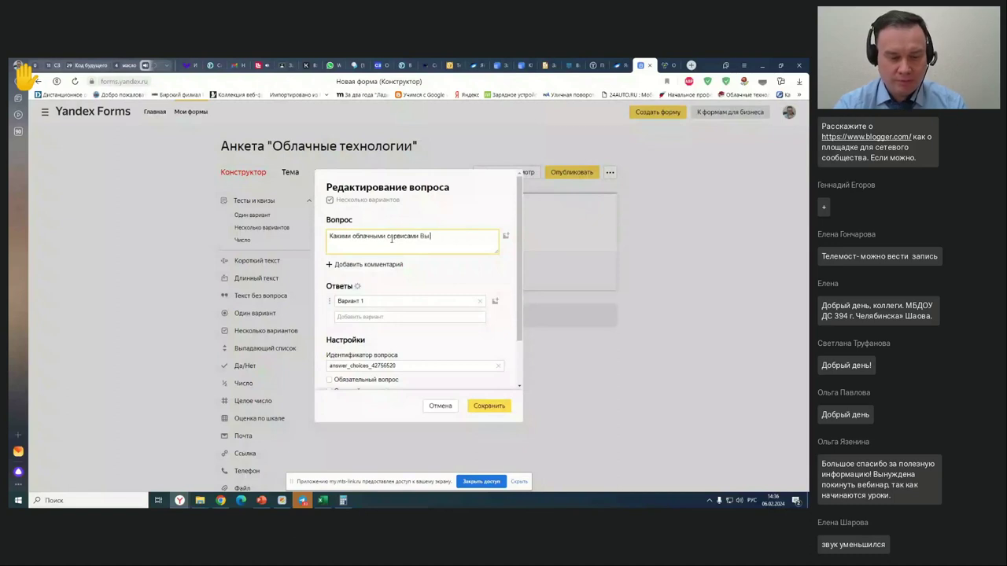
type("сь?")
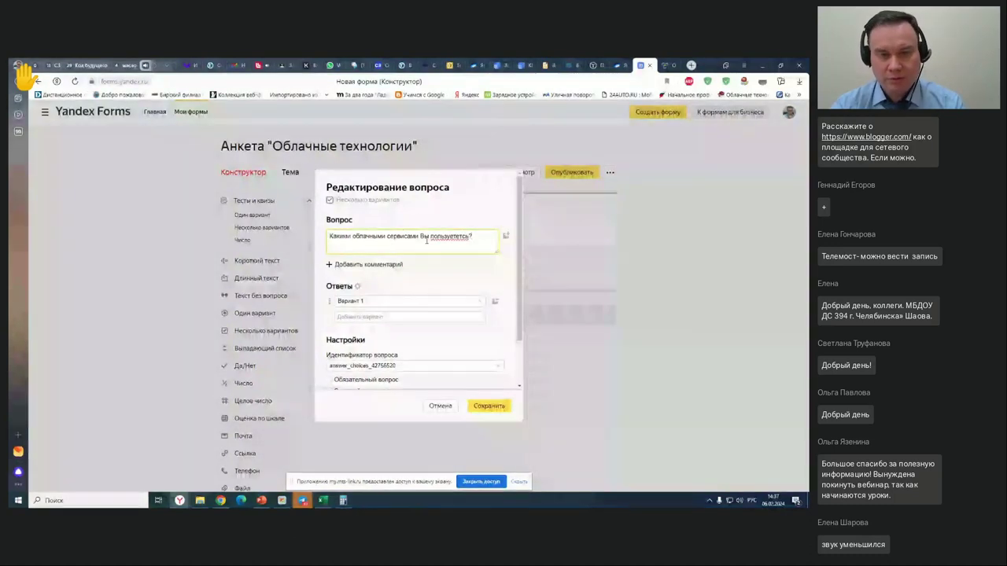
- Enter "Яндекс", "Mail" and "Google" as the first three answer options of the cloud services question
left_click(360, 301)
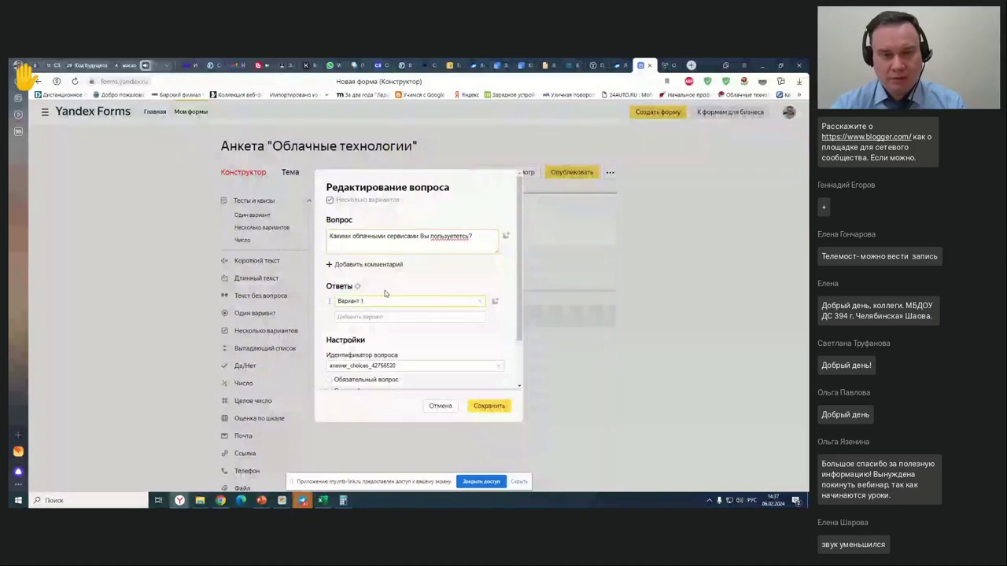
left_click_drag(380, 301, 331, 302)
type("Я")
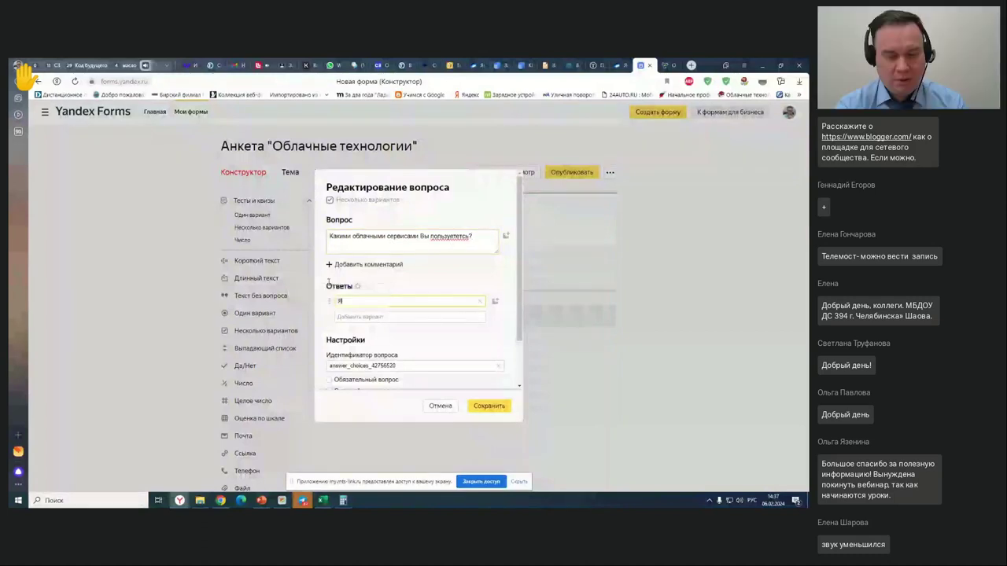
type("ндекс")
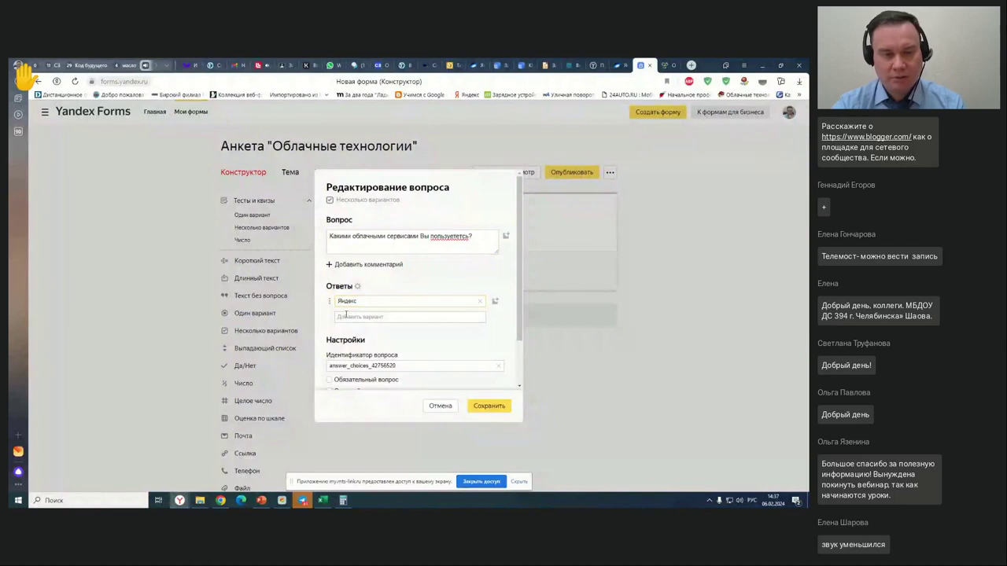
left_click(346, 316)
type("Ма")
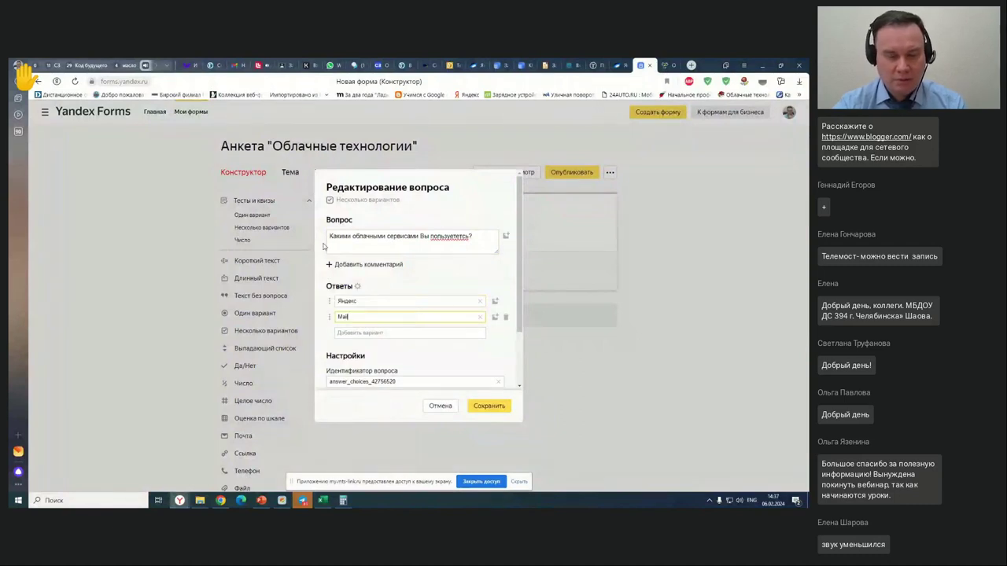
left_click(364, 333)
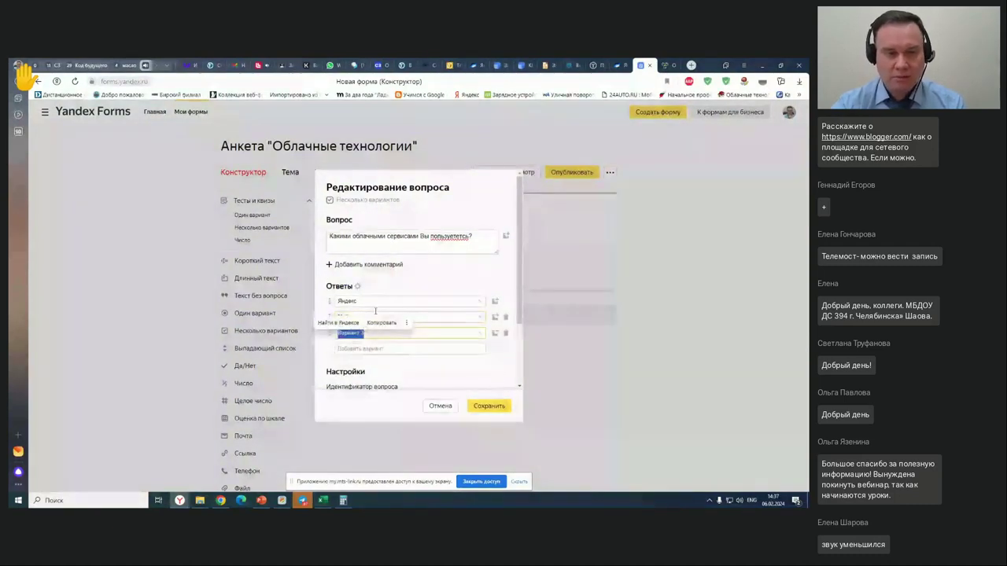
type("Google")
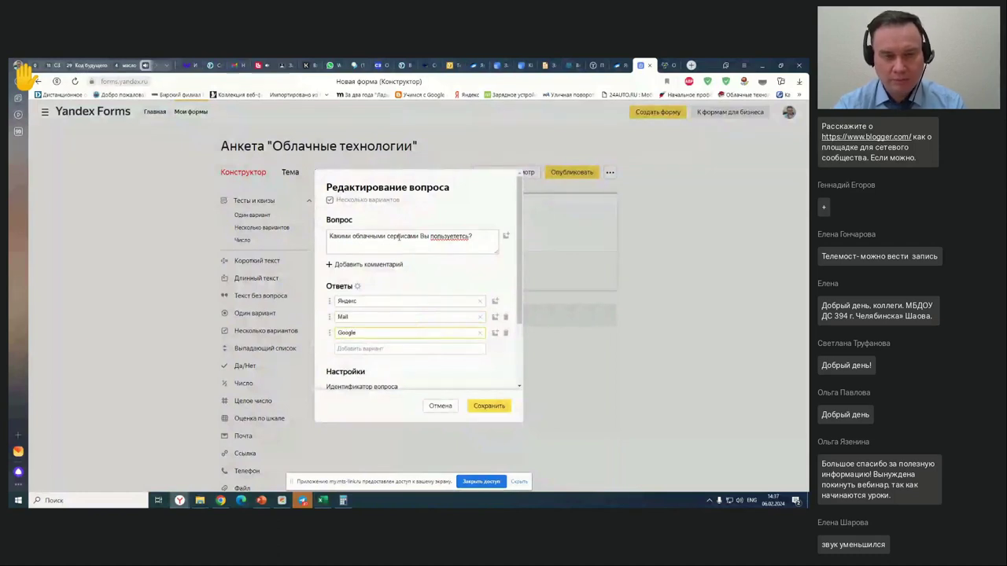
- Add "DropBox" as the fourth answer option of the cloud services question
left_click(370, 348)
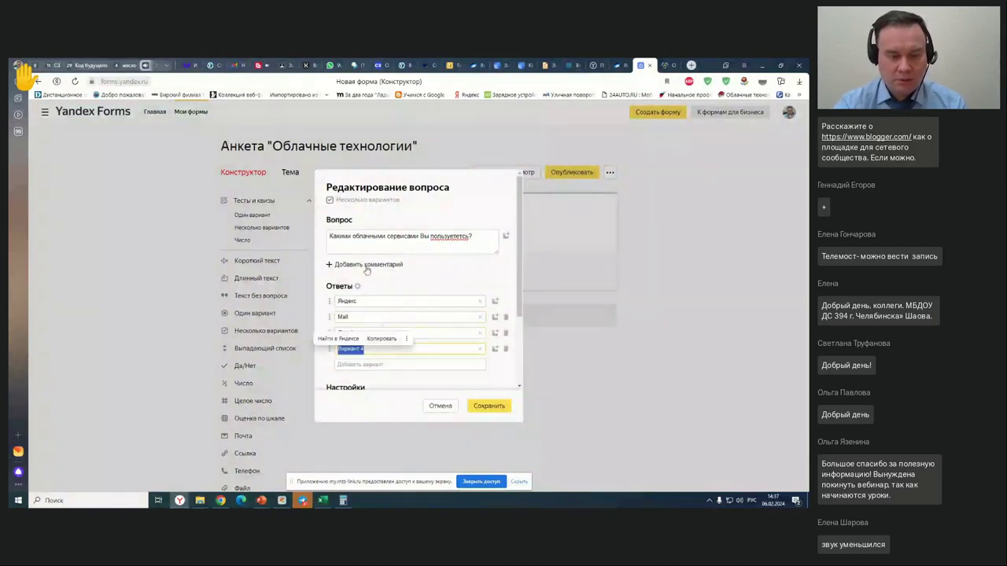
type("В")
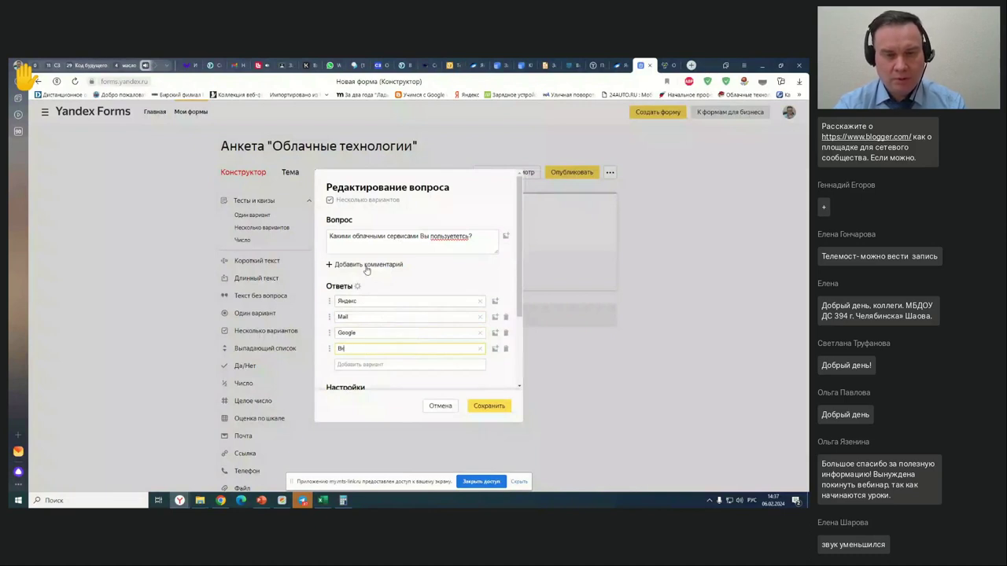
type("к")
key("alt+shift")
type("opBox")
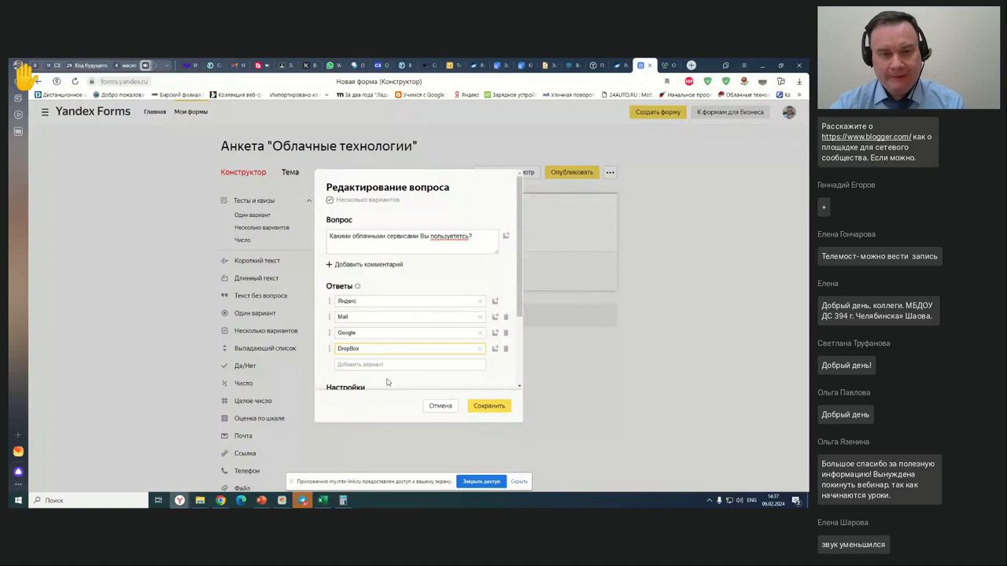
- Add "Mega" and "VK" as the fifth and sixth answer options of the cloud services question
left_click(364, 365)
type("Vtgs")
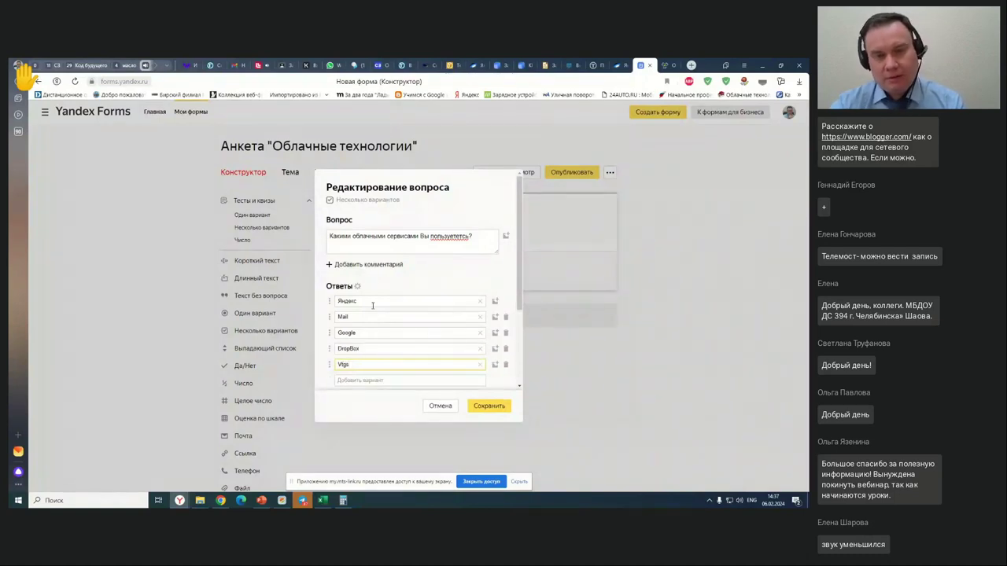
left_click(363, 378)
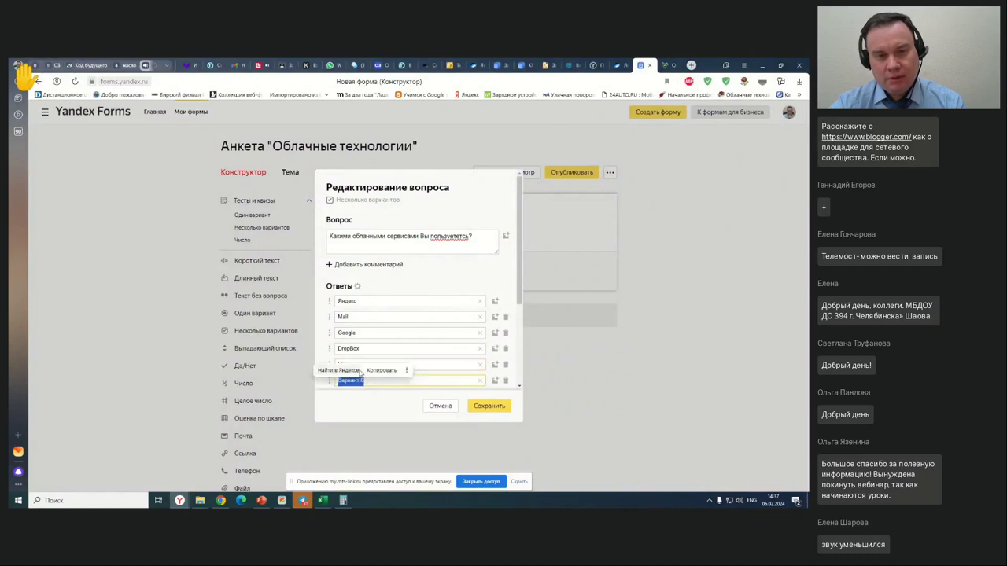
left_click(423, 362)
left_click_drag(423, 362, 325, 358)
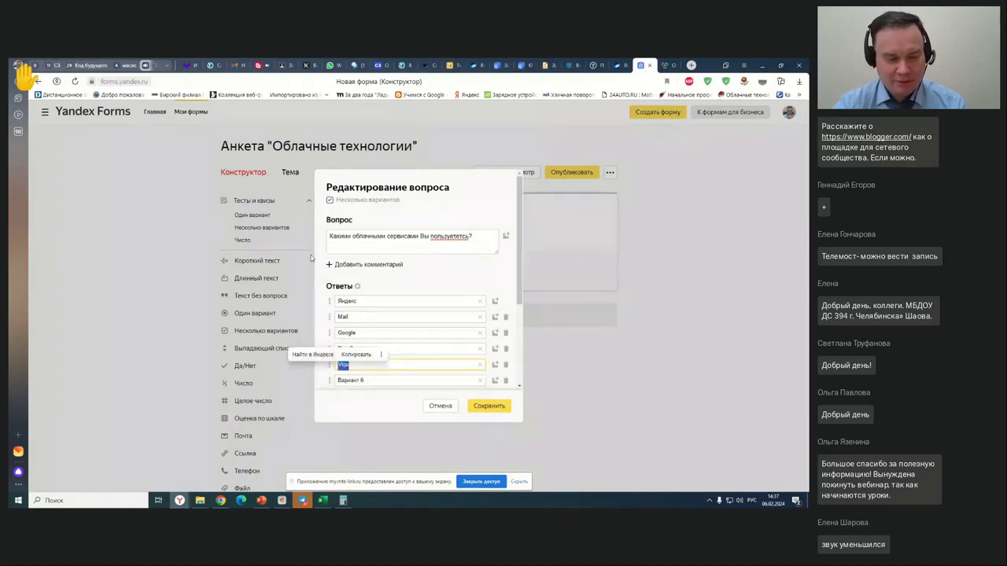
type("Ma")
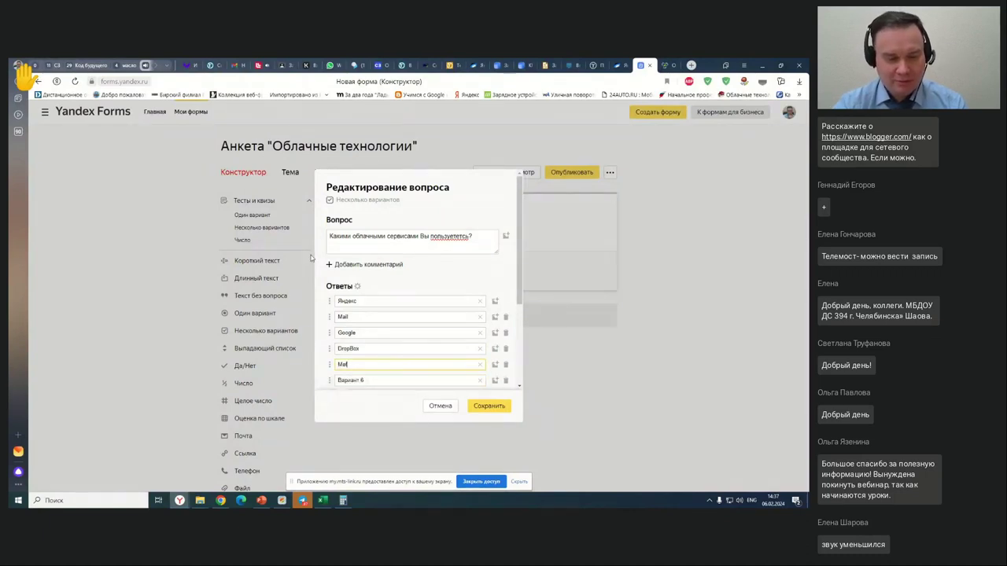
type("ga")
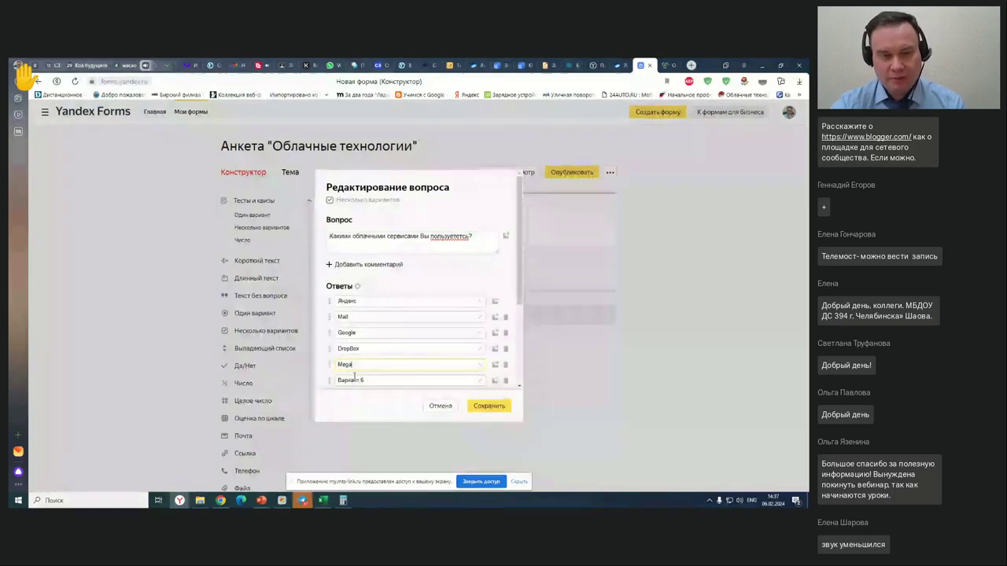
left_click_drag(376, 381, 335, 381)
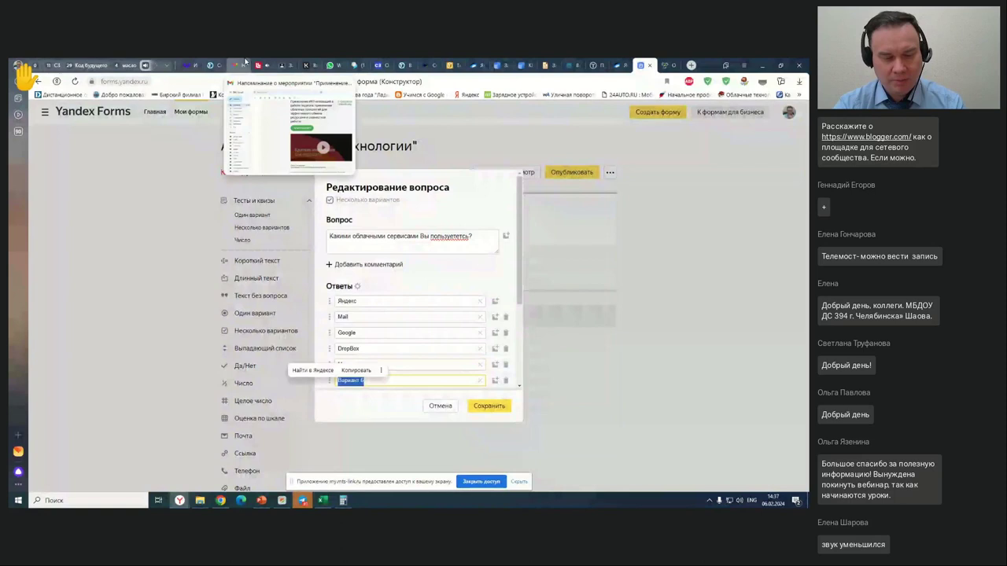
type("VK")
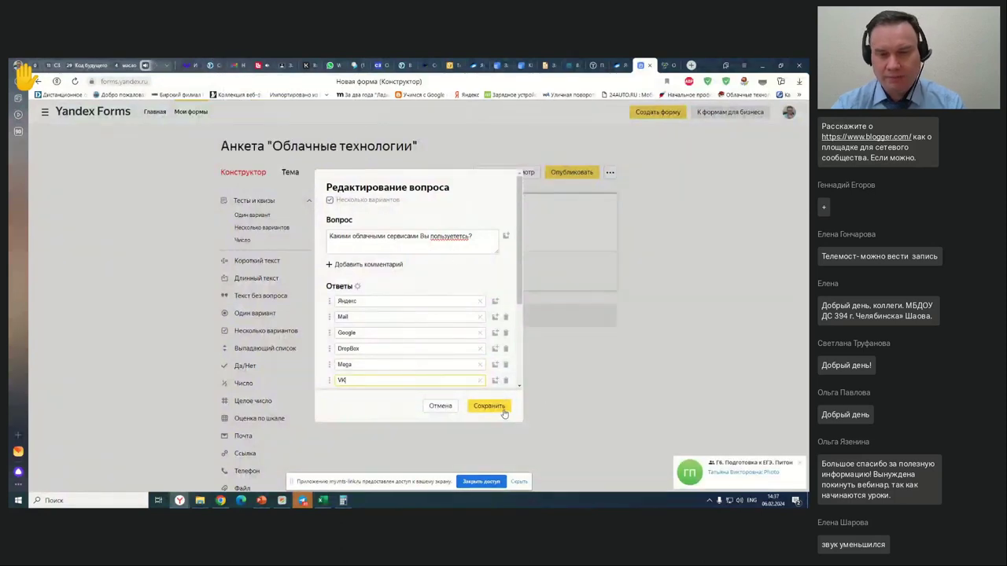
- Try to correct the misspelled verb in the cloud services question, and save the question
left_click(447, 238)
key("BackSpace")
left_click(489, 405)
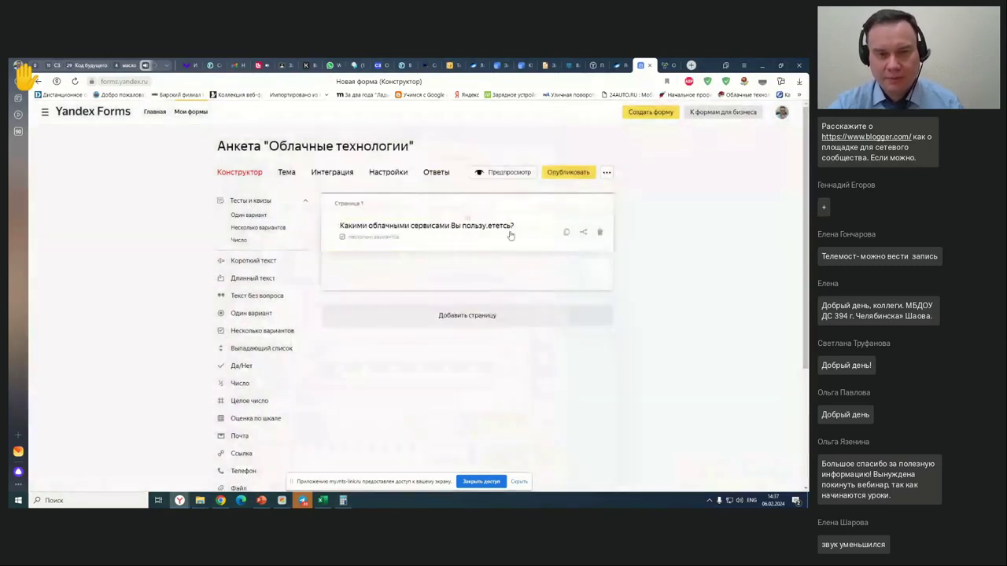
- Replace the stray period inside the question's verb with "ю" and save the question
left_click(458, 231)
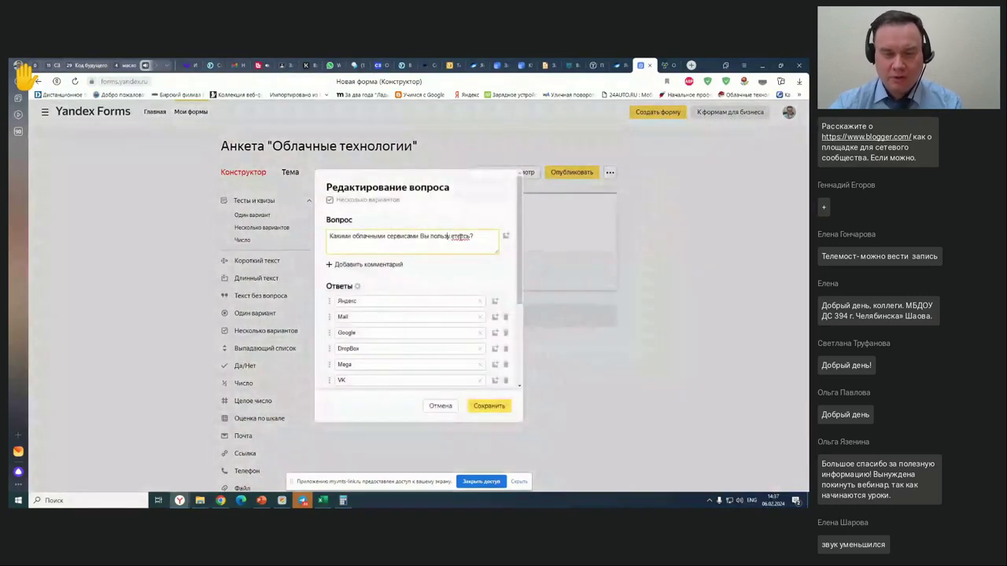
key("alt+shift")
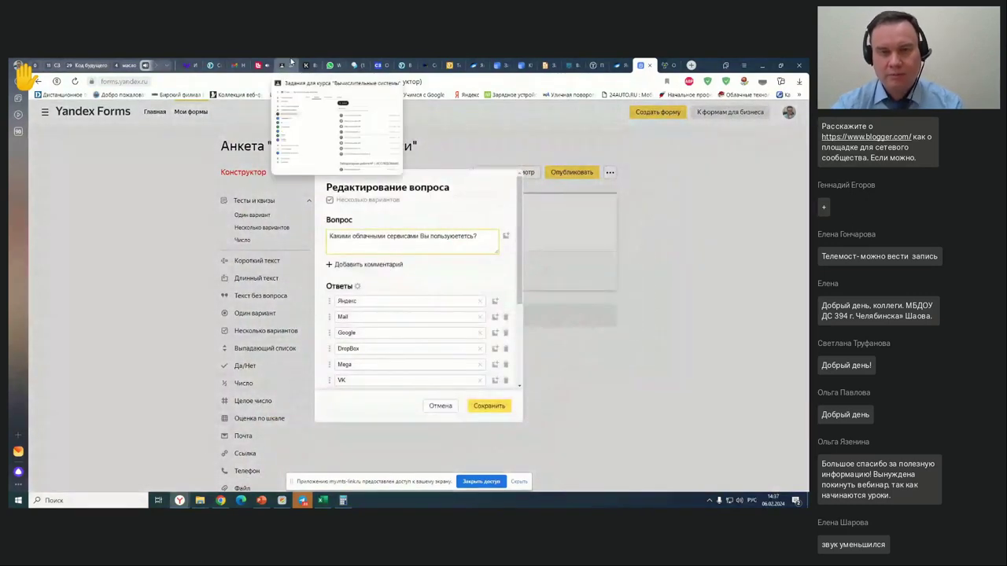
left_click(489, 406)
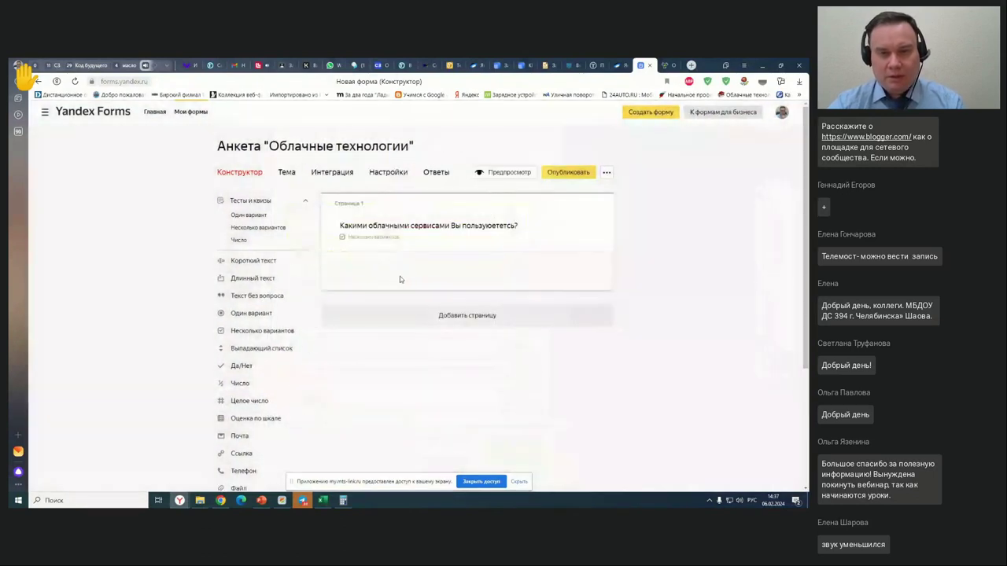
- Change the verb in the cloud services question to "пользуететсь" and save the question
left_click(474, 239)
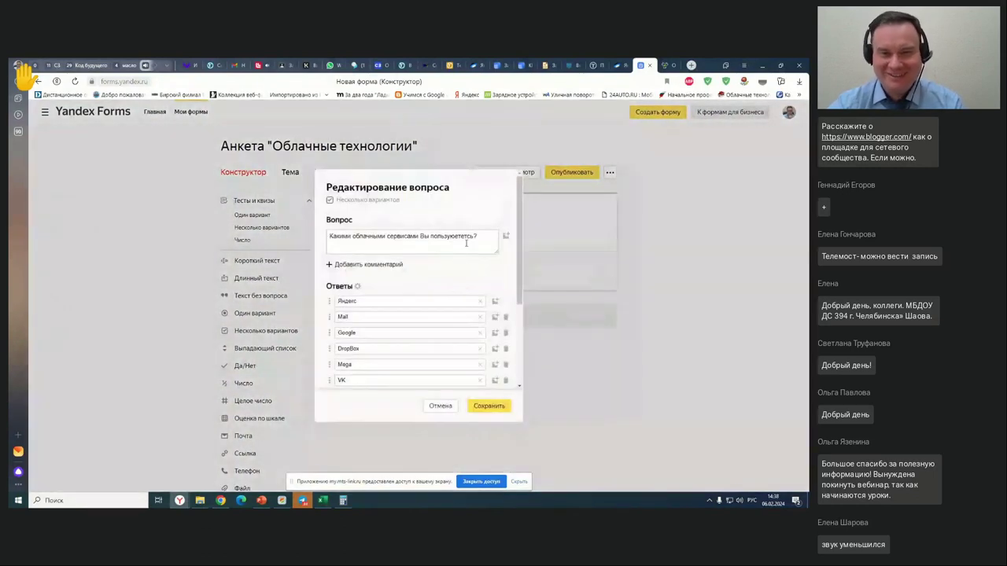
double_click(456, 238)
mouse_move(400, 63)
left_click(497, 407)
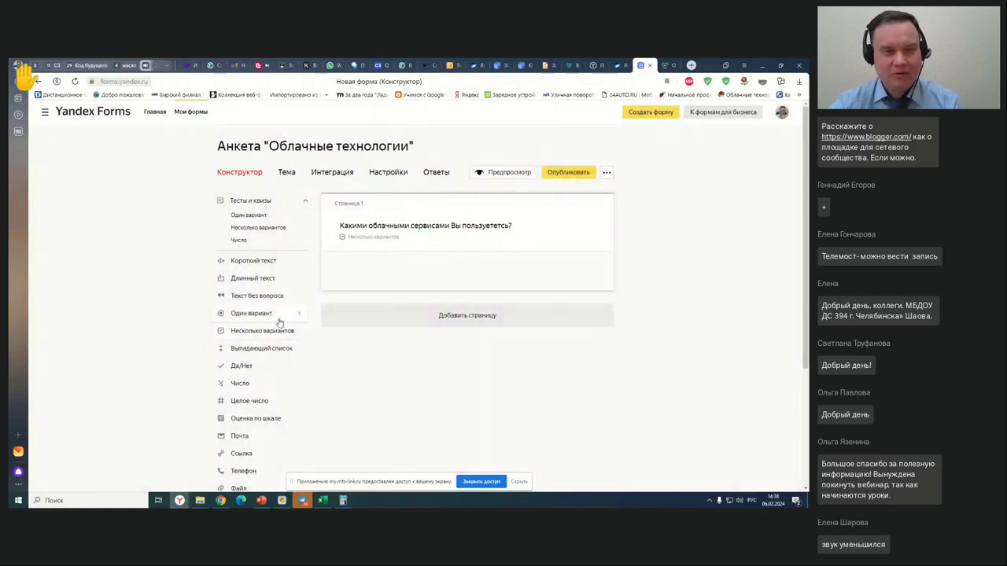
- Add a drop-down list question worded "Какого типа Ваша образовательная орагниазция в который Вы работаете?"
left_click(268, 358)
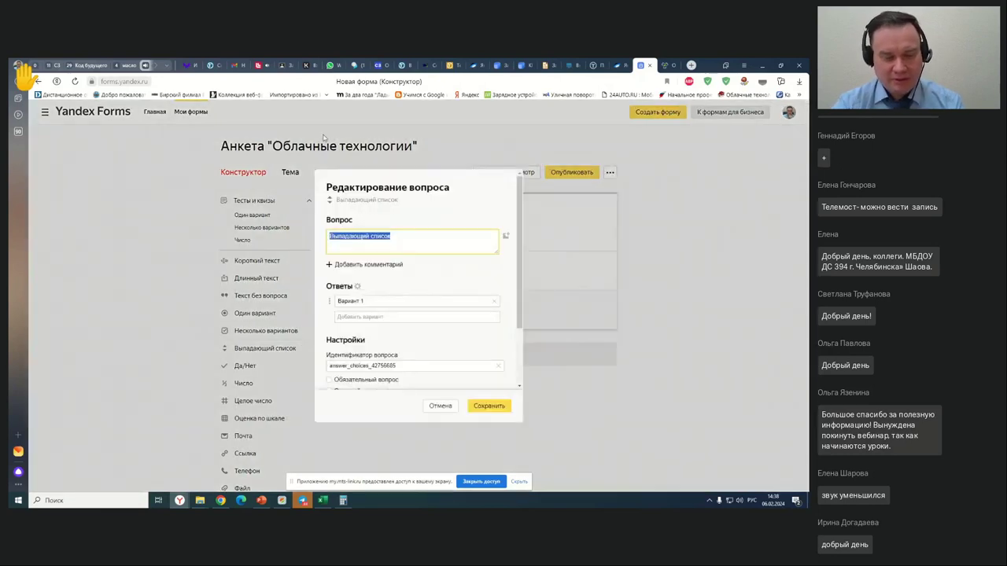
type("В какой об")
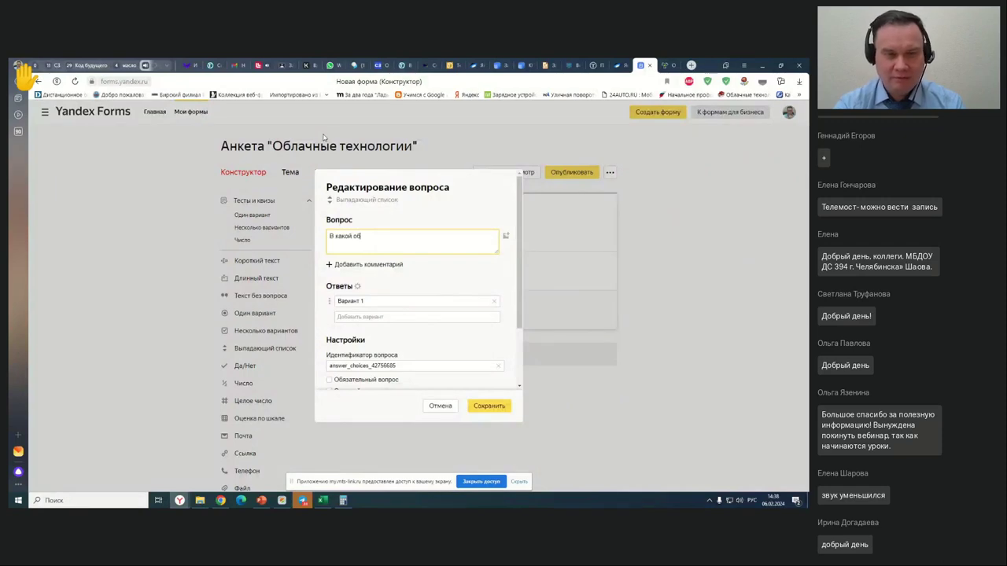
key("BackSpace")
key("BackSpace")
key("BackSpace")
key("BackSpace")
key("BackSpace")
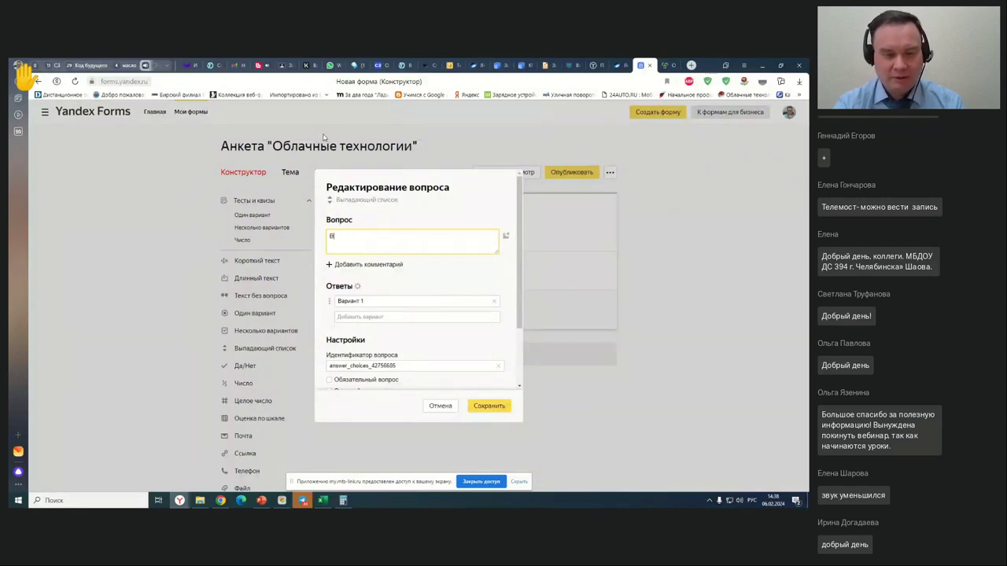
type("акого типа Ваша образовательна")
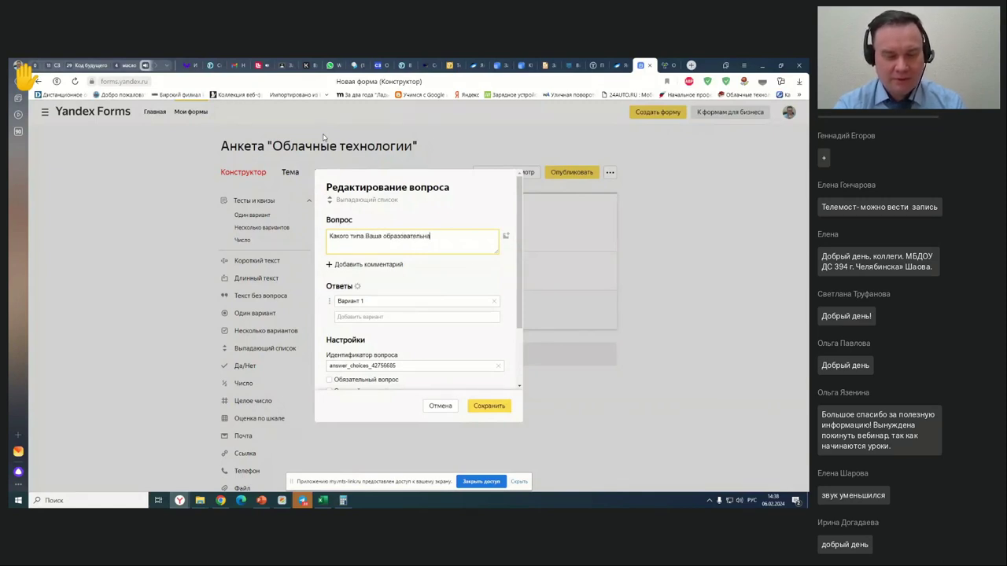
type("я организация в который Вы раб")
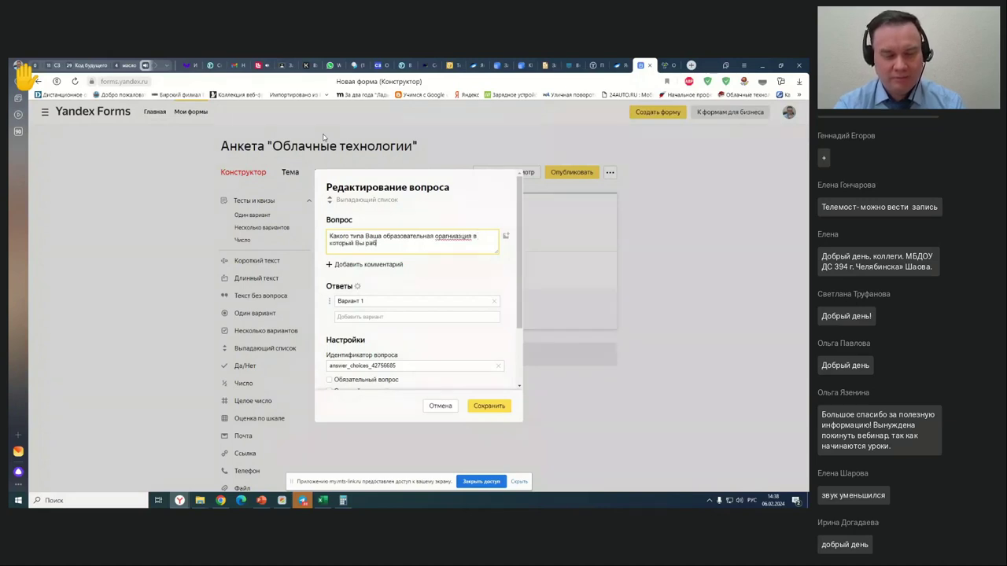
type("отаете?")
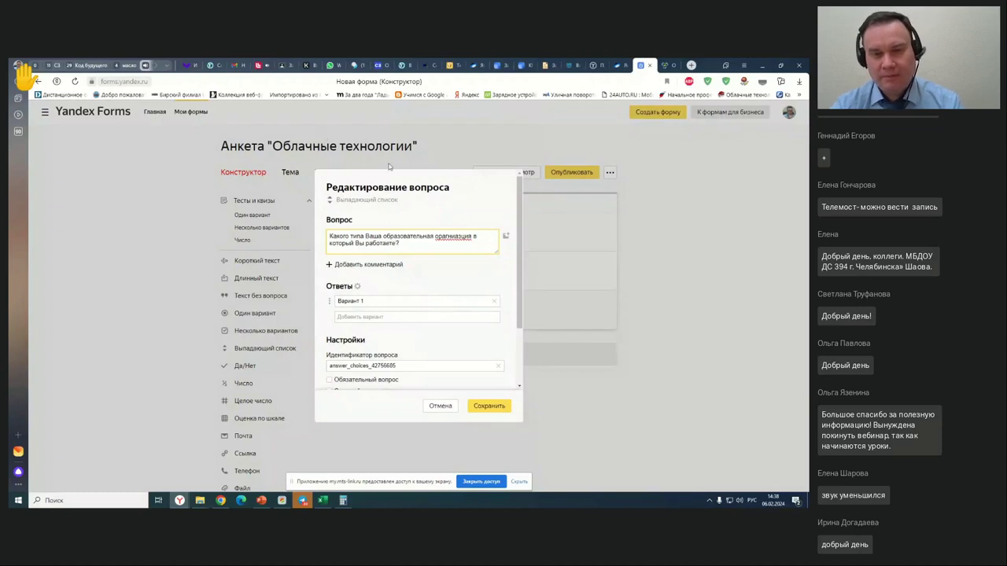
- Correct the misspelled word in the drop-down question's text to "организация"
double_click(451, 236)
right_click(451, 236)
left_click(448, 244)
- Enter the answer options "ДОУ", "СОШ", "ВО" and "СПО" for the drop-down question
left_click(380, 300)
left_click_drag(379, 301, 331, 302)
type("ДО")
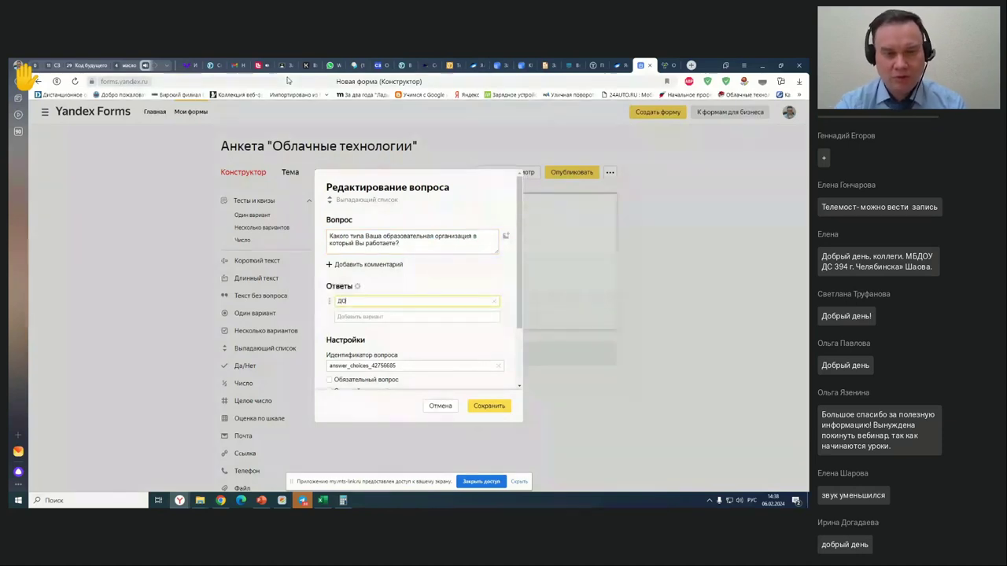
type("У")
key("Return")
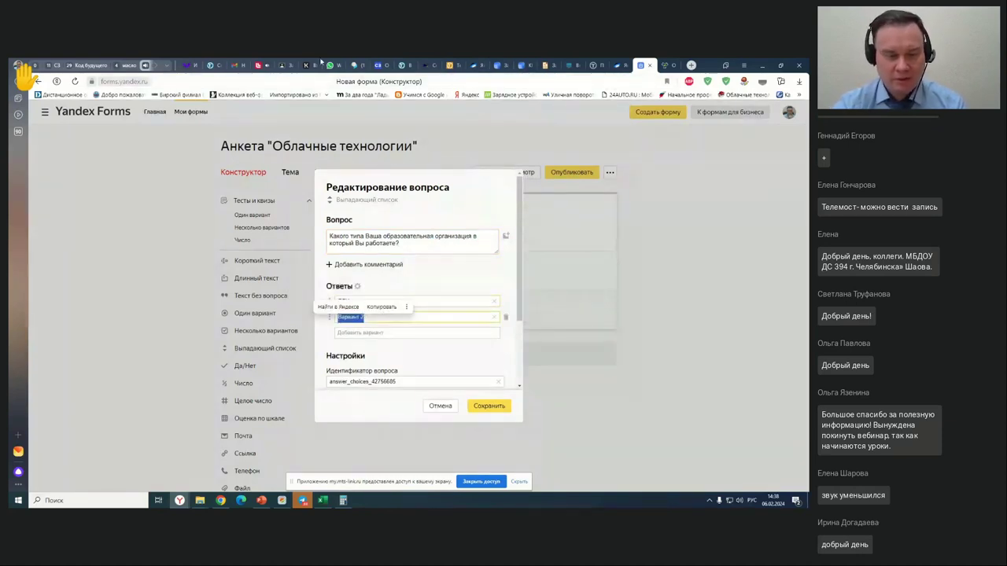
type("СОШ")
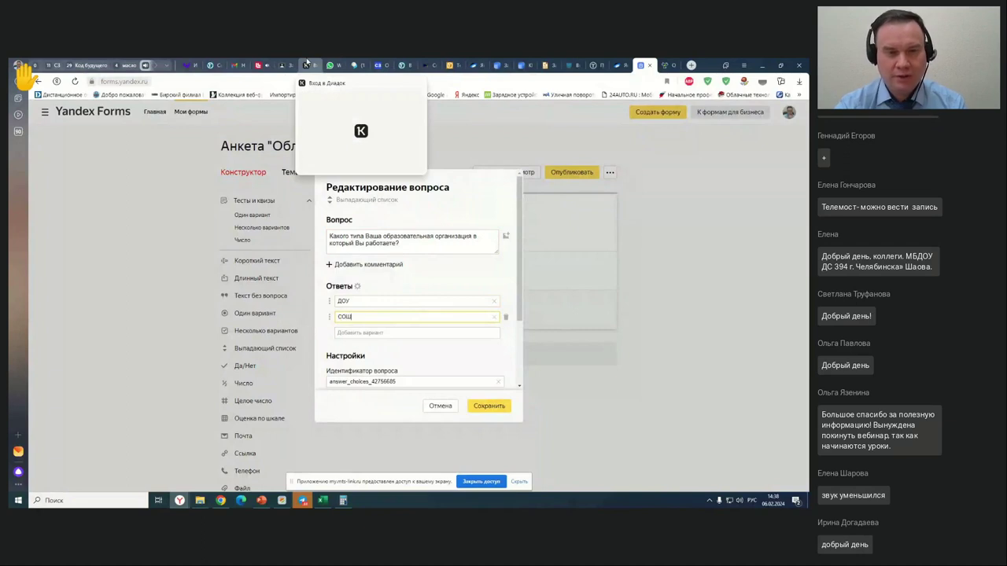
key("Return")
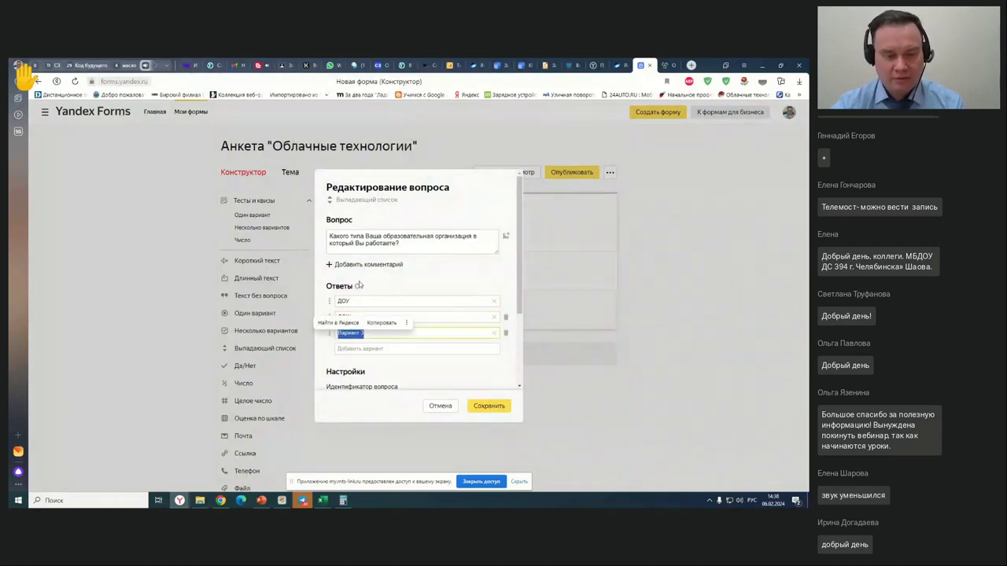
type("ВО")
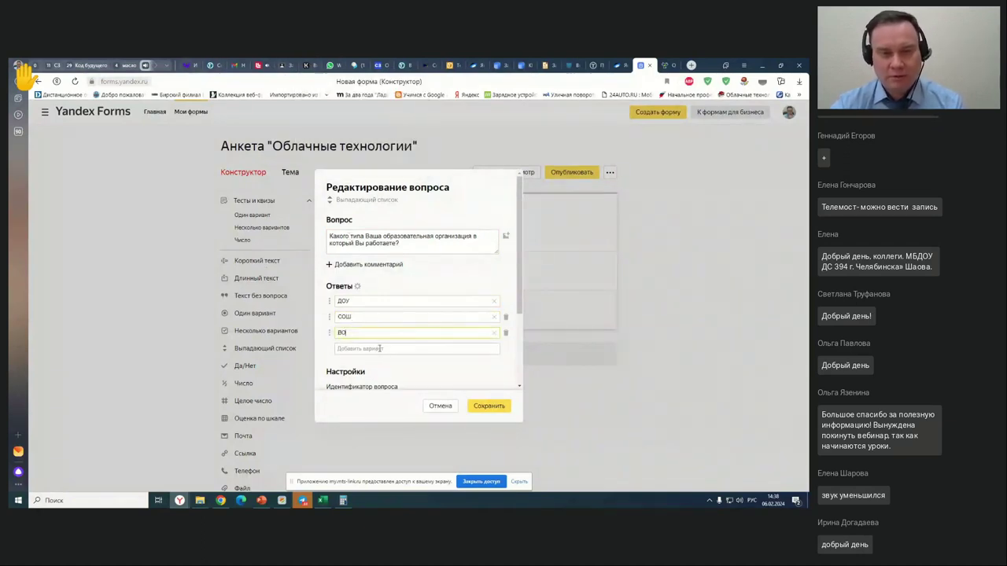
key("Return")
type("СПО")
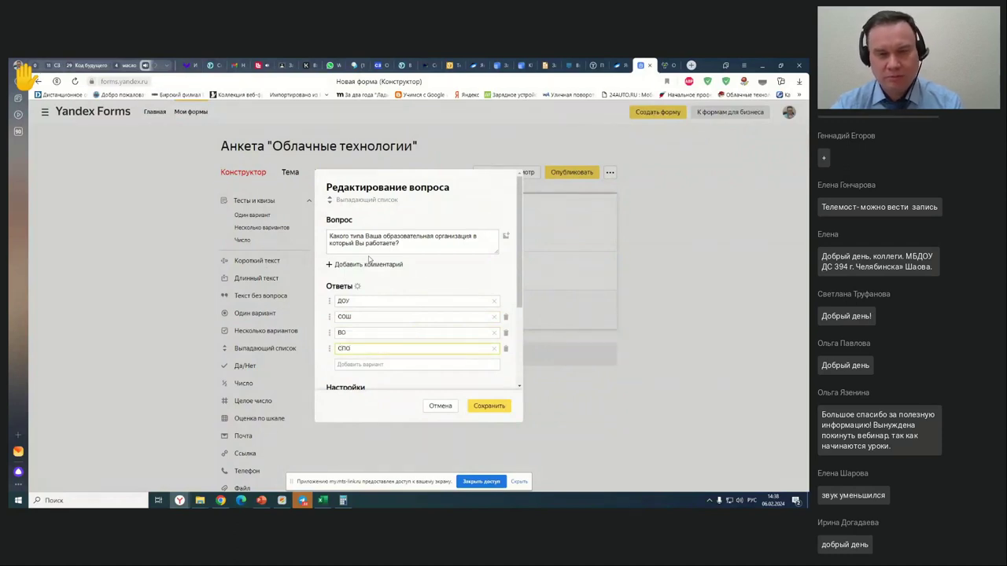
- Add a fifth answer option, "Дополнительного образования", and correct its spelling
left_click(387, 367)
type("Д")
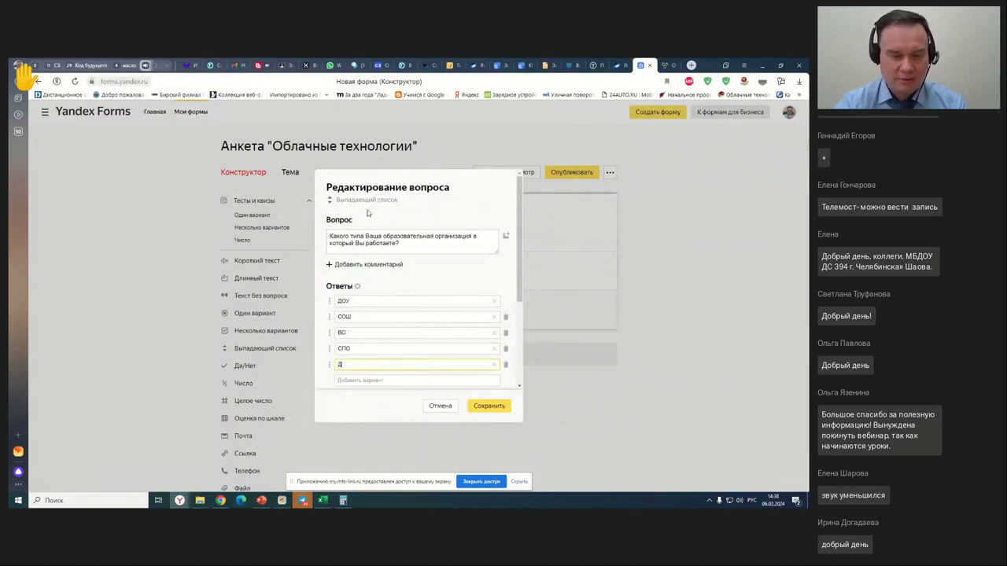
type("ополнительного образования")
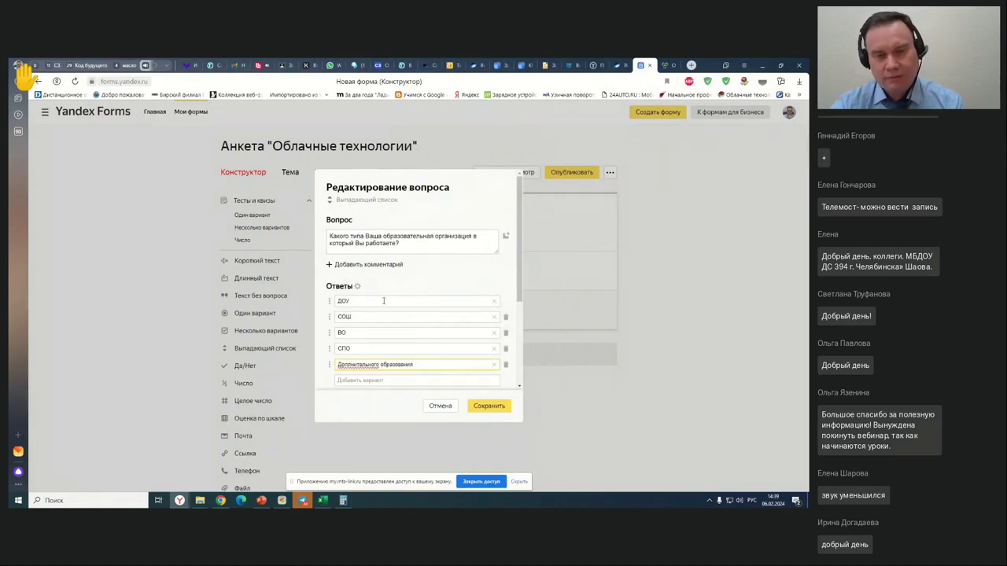
right_click(377, 365)
left_click(409, 370)
- Make the question about the type of educational organization mandatory and save it
scroll(383, 355, "down", 3)
left_click(366, 323)
left_click(484, 406)
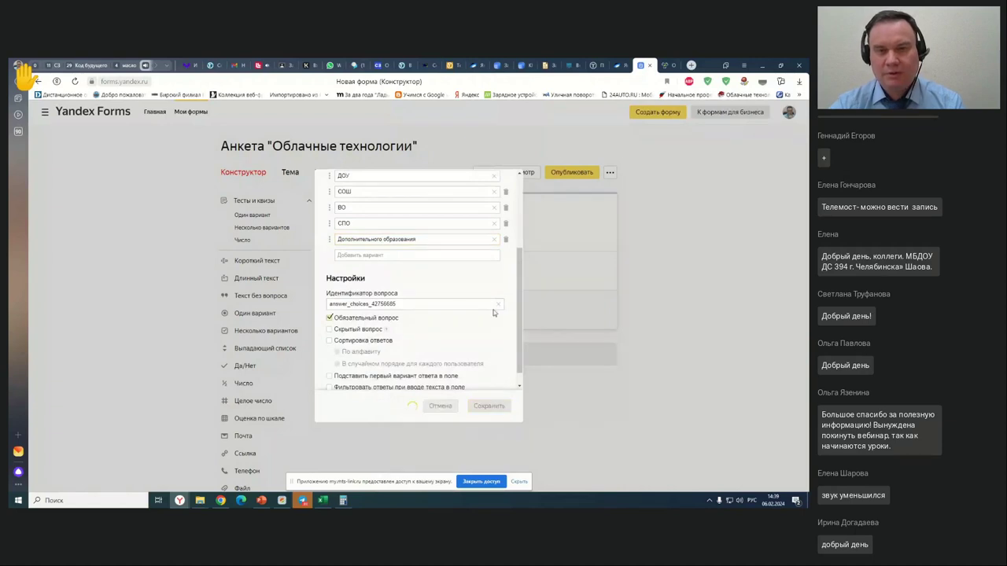
- Make the existing question about cloud services mandatory and save it
left_click(445, 228)
scroll(393, 335, "down", 5)
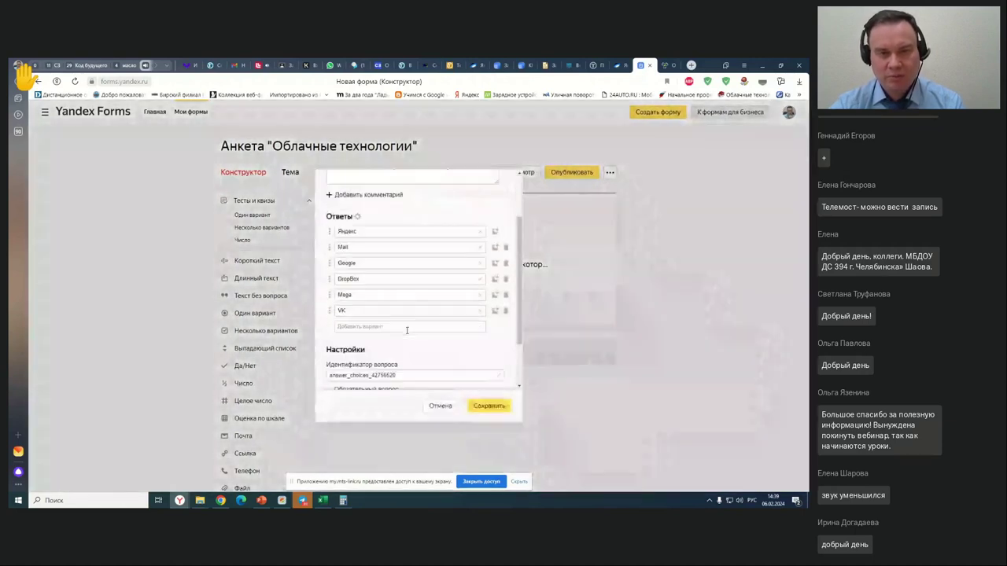
left_click(382, 324)
left_click(488, 406)
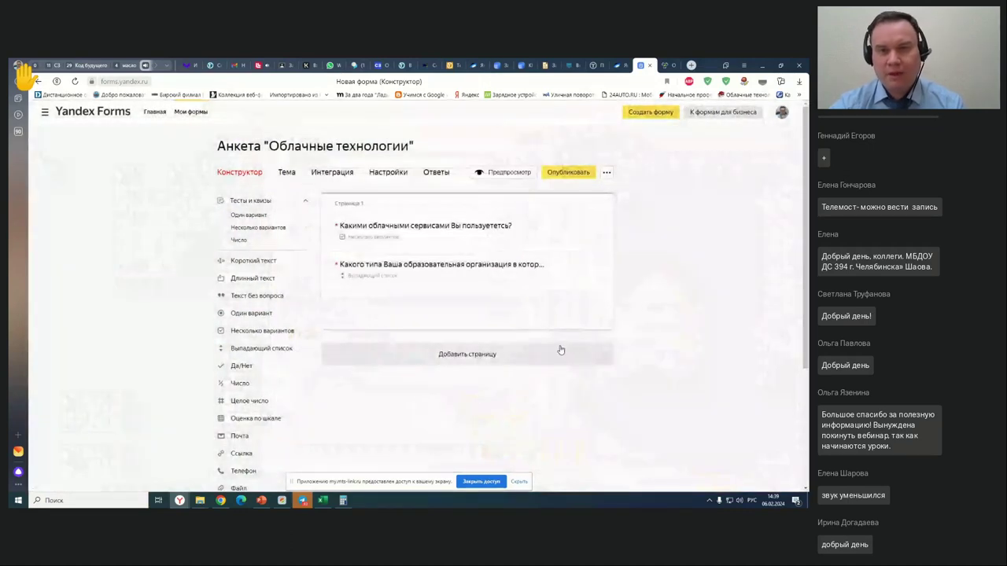
- Publish the survey and copy its link
left_click(568, 172)
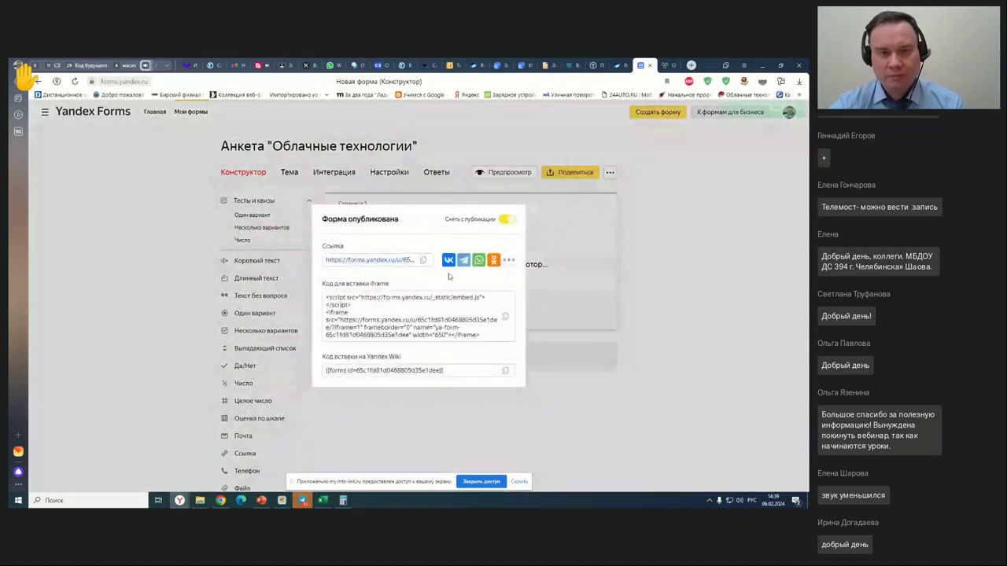
left_click(422, 259)
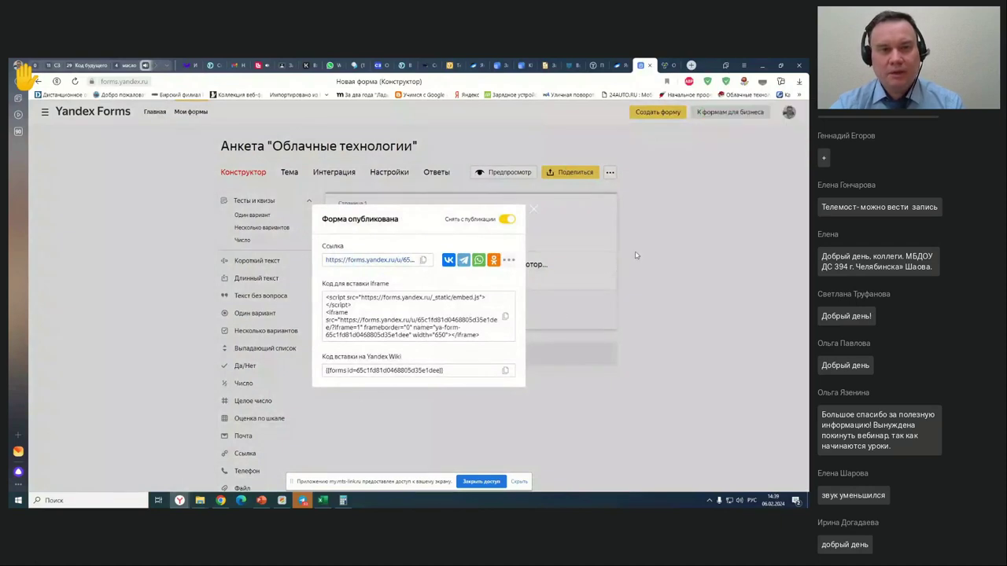
left_click(535, 210)
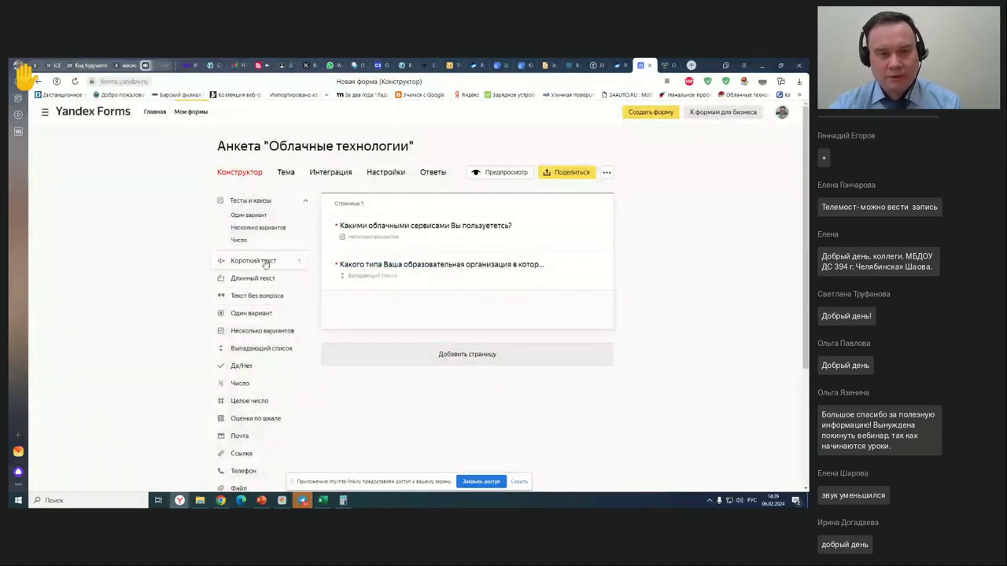
- Add and save a mandatory yes/no question worded "Есть ли у Вас опыт использования облачных технологий?"
left_click(241, 367)
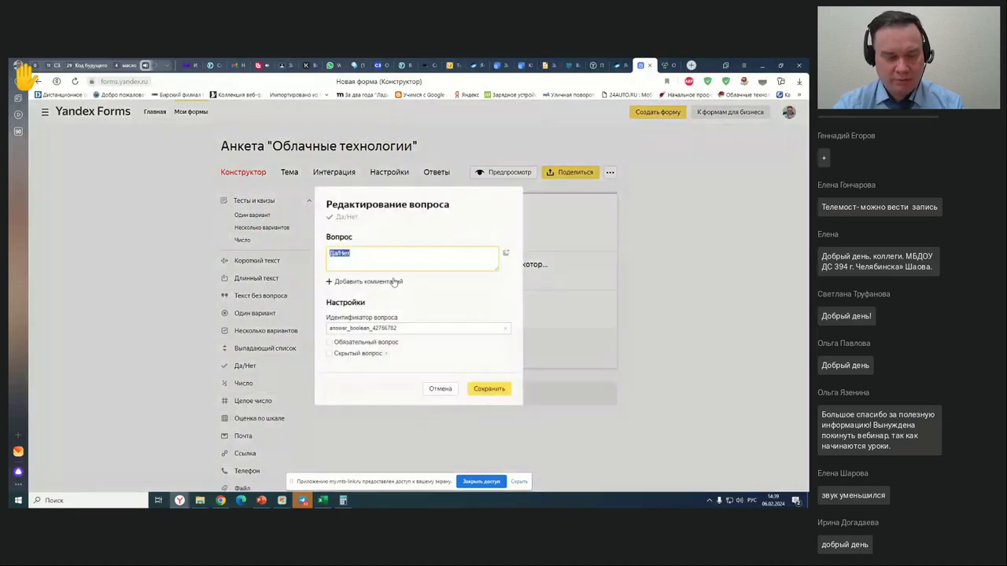
type("Есть ли у Вас опыт использования ")
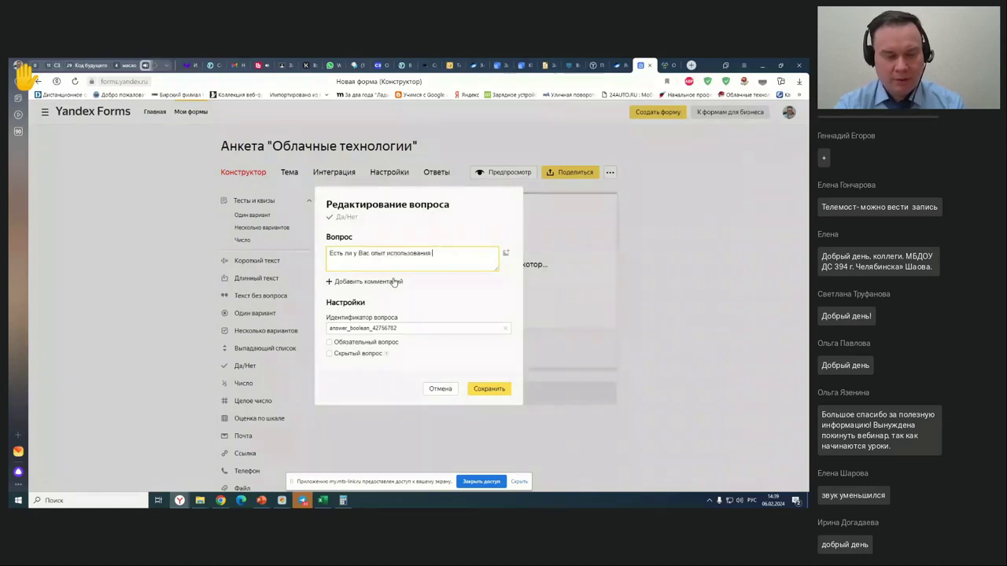
type("облачных технологий")
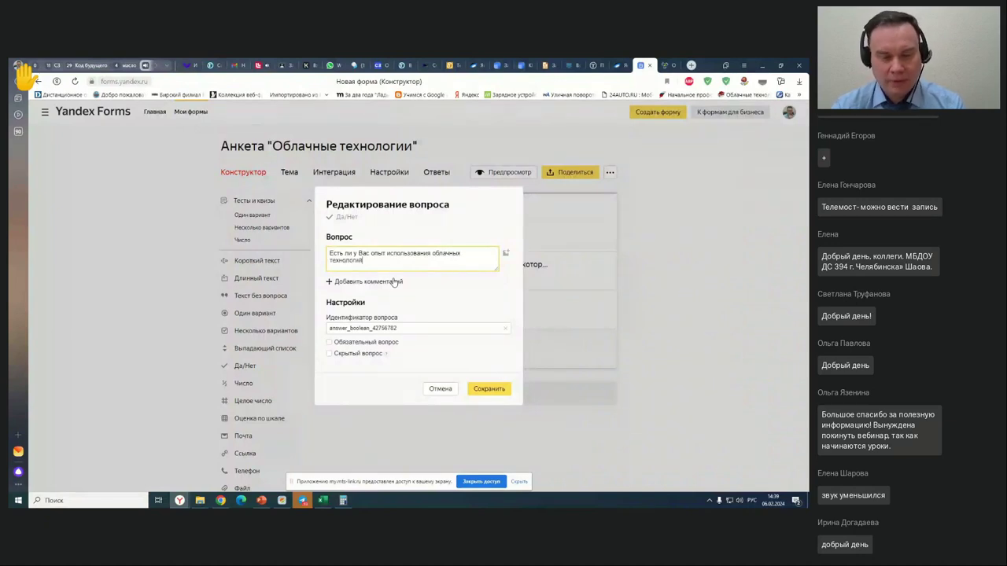
left_click(376, 345)
left_click(488, 389)
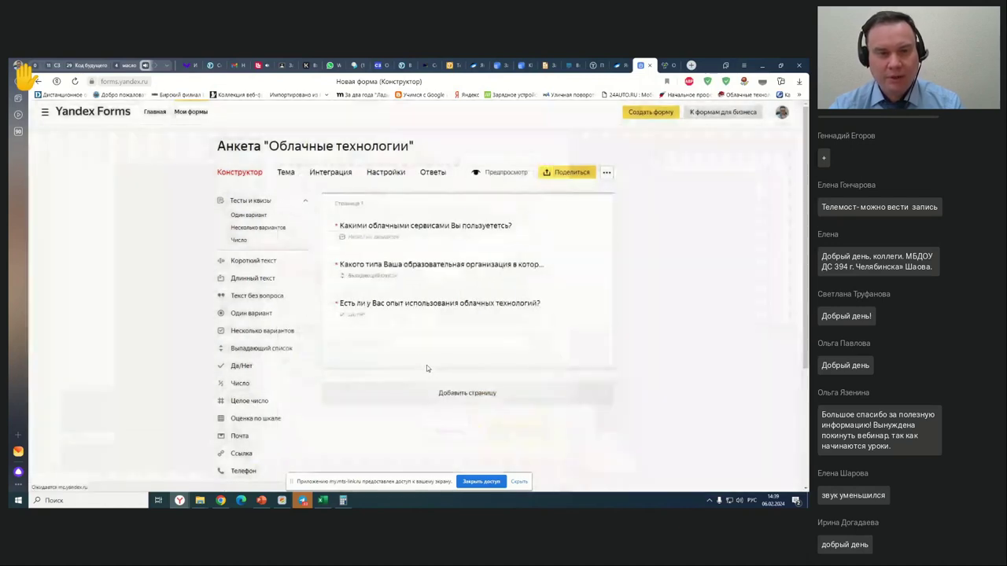
- Add and save a mandatory short-text question worded "Какой опыт использования облачных технологий? (укажите в мес., годах)"
left_click(254, 261)
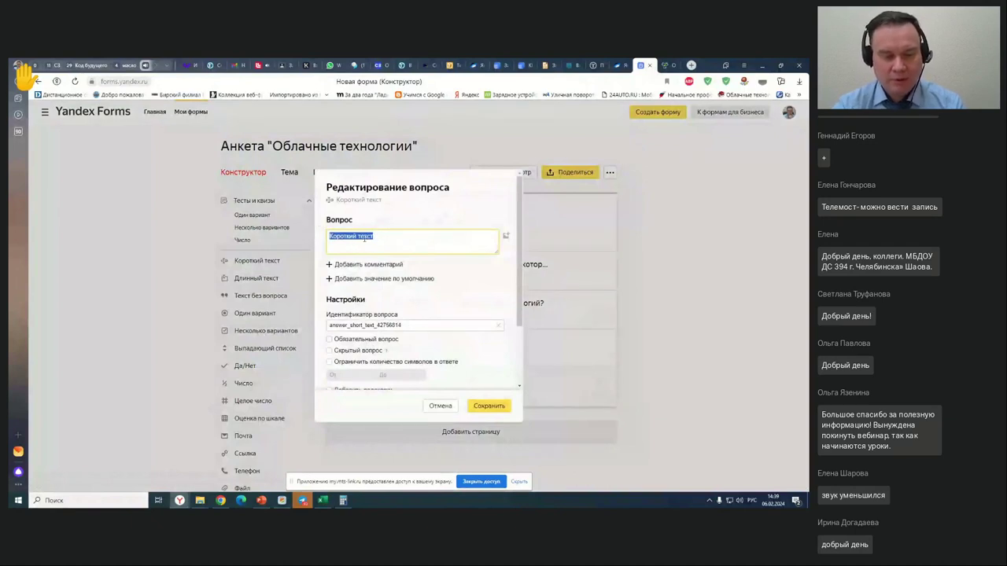
type("С")
type("ак")
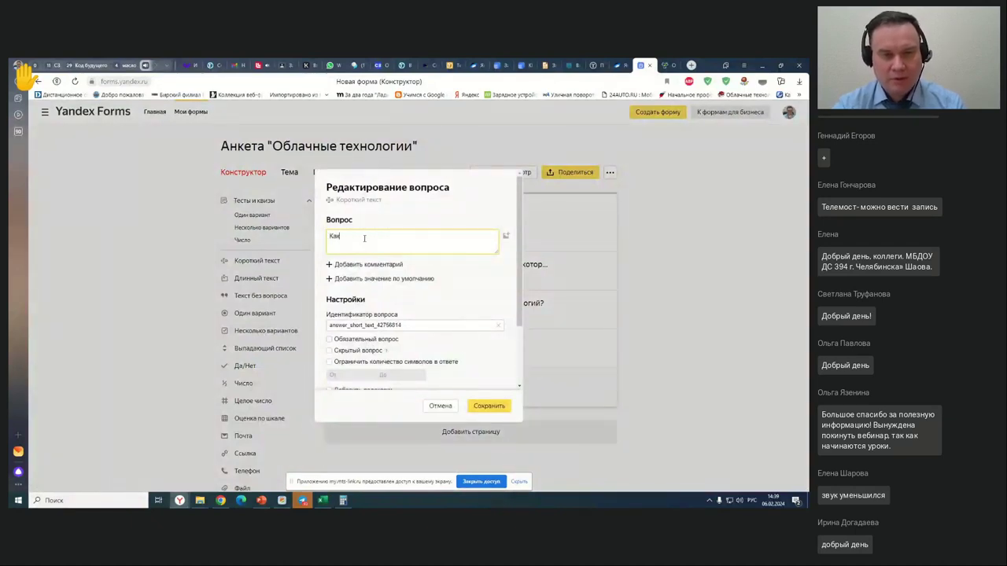
type("ой опыт")
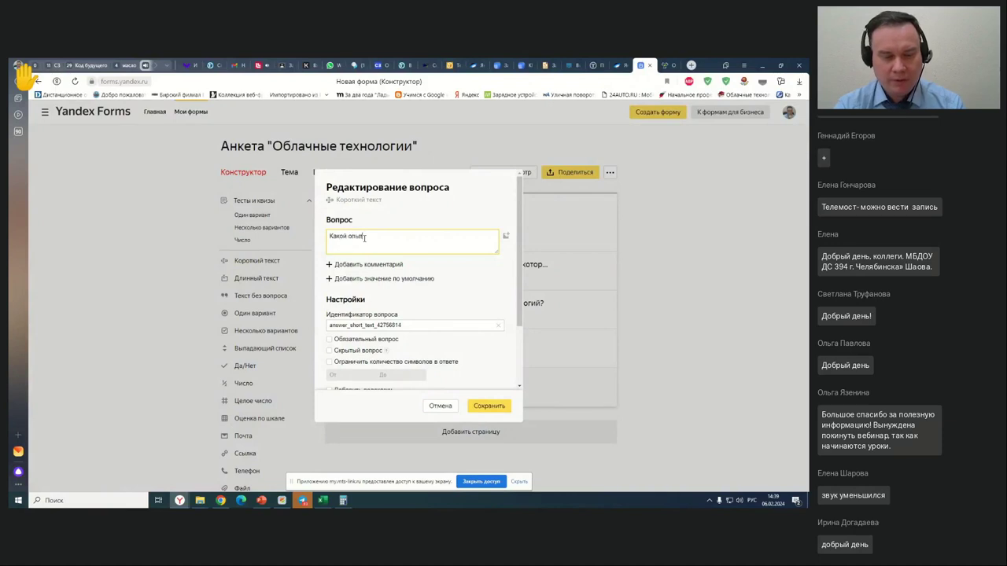
type(" использования ")
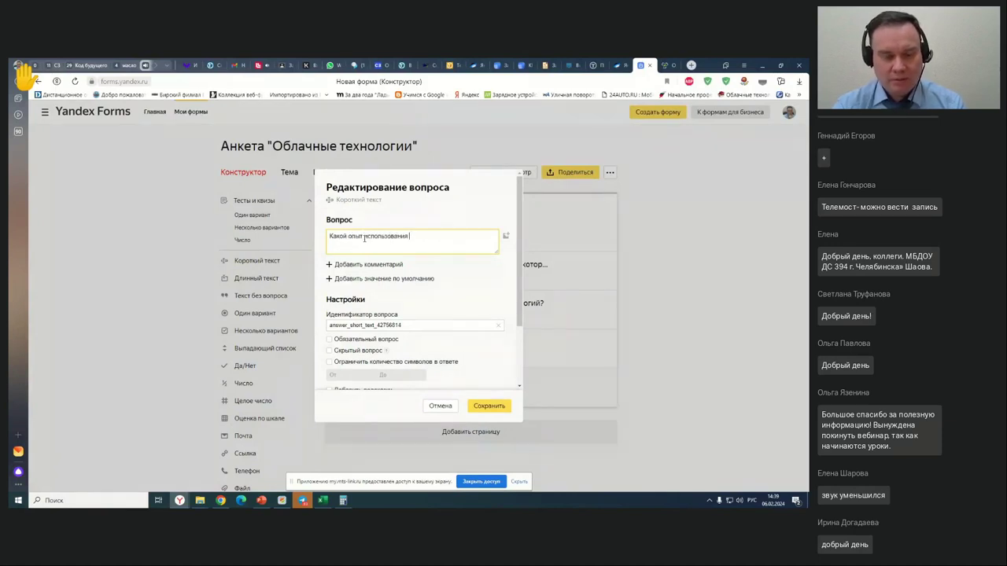
type("облачных технологий?")
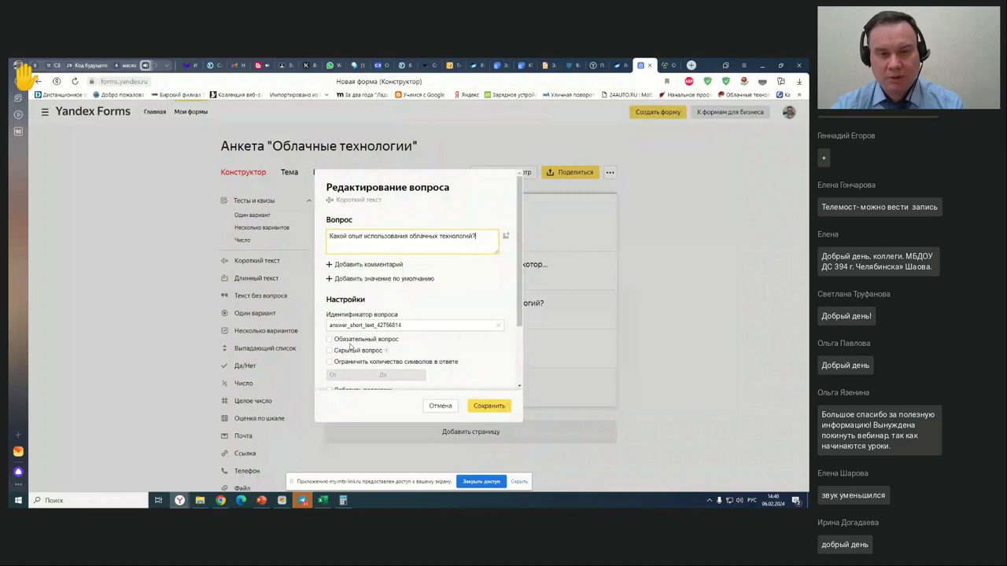
left_click(350, 341)
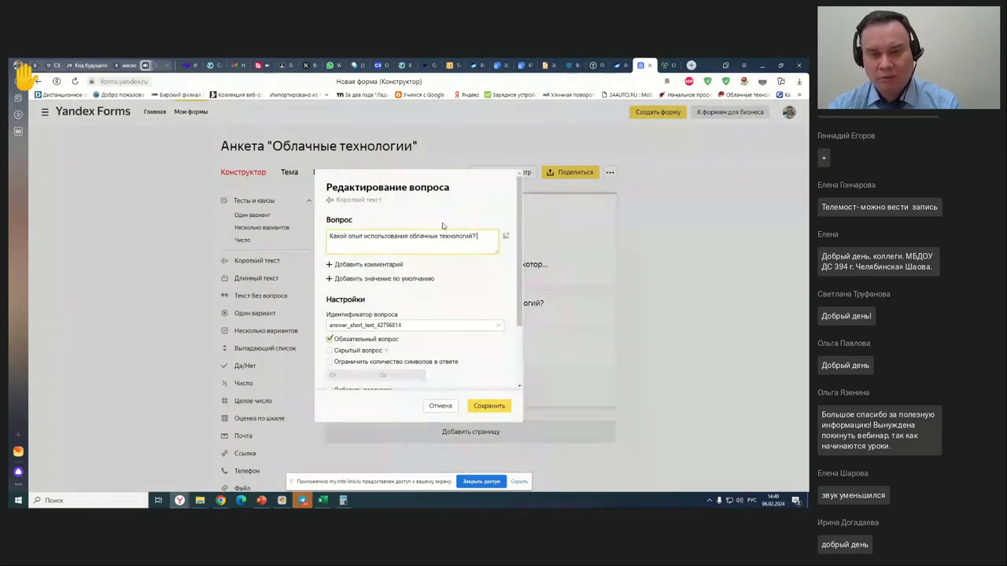
type("(укажите в мес., годах")
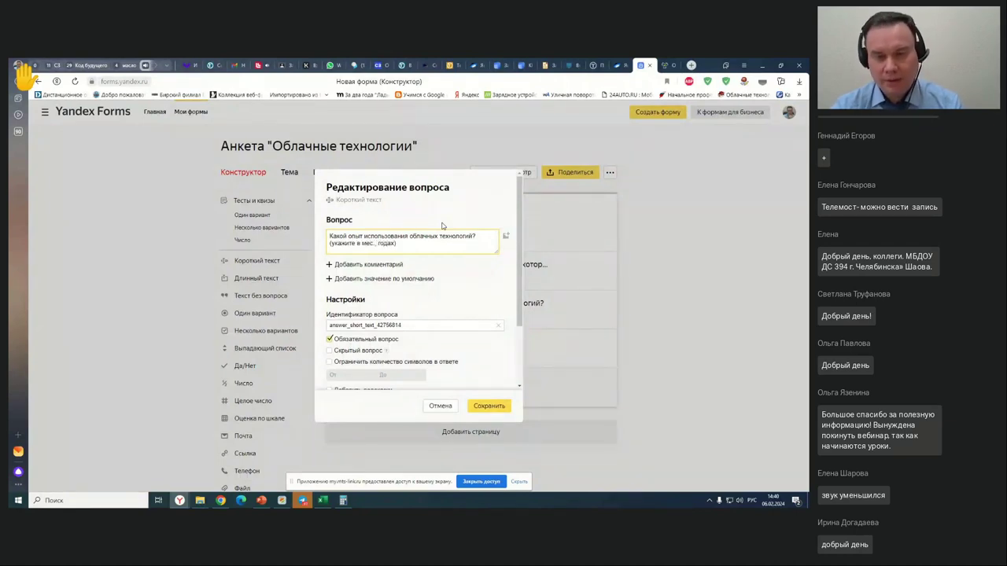
left_click(499, 407)
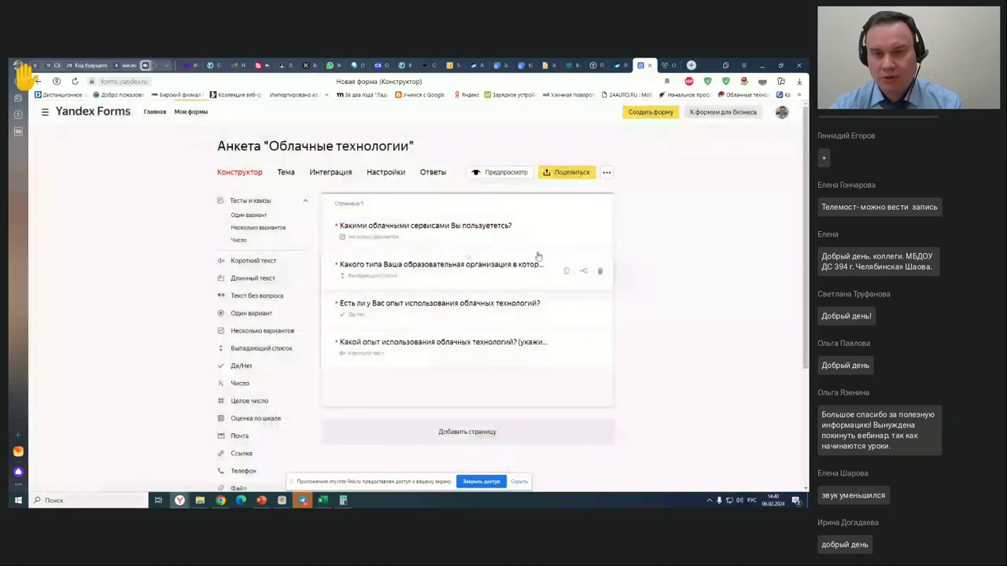
- Copy the published survey's link and post it in the webinar chat
left_click(566, 179)
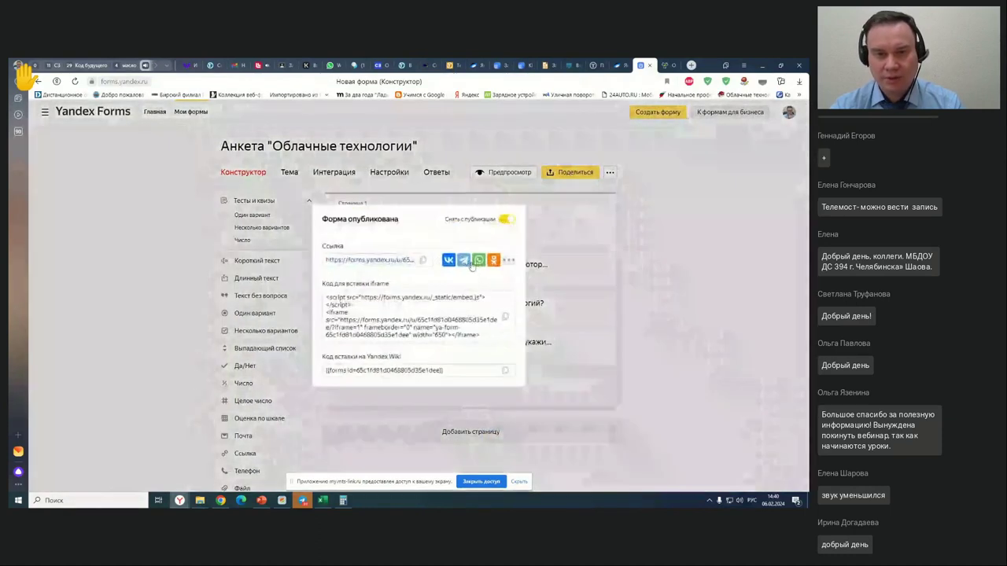
left_click(423, 259)
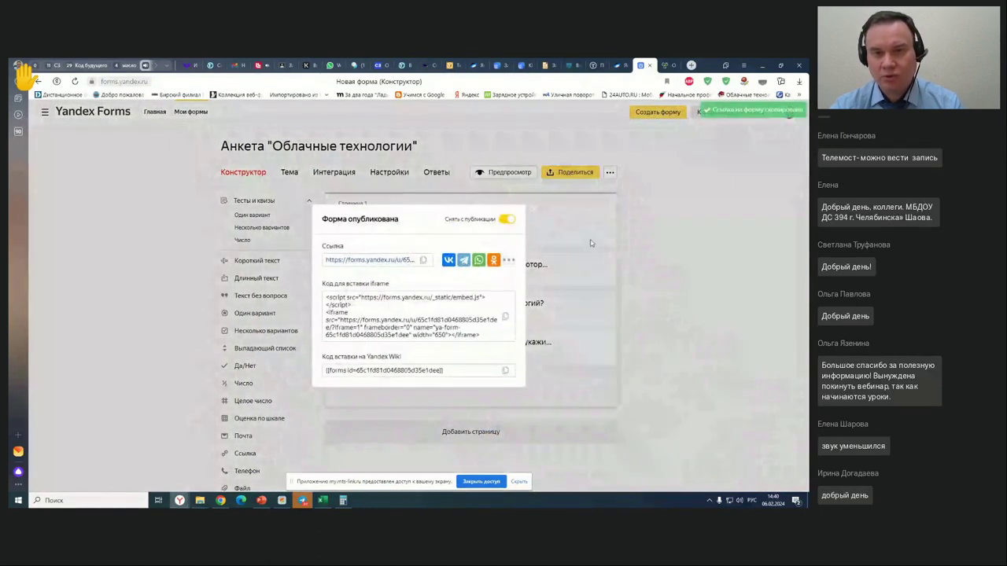
left_click(538, 214)
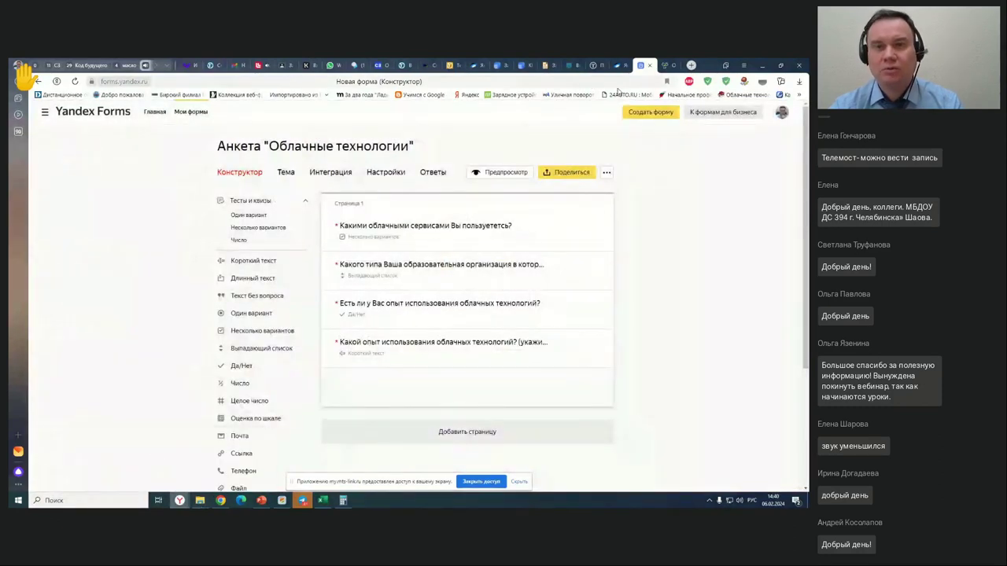
left_click(258, 66)
key("ctrl+v")
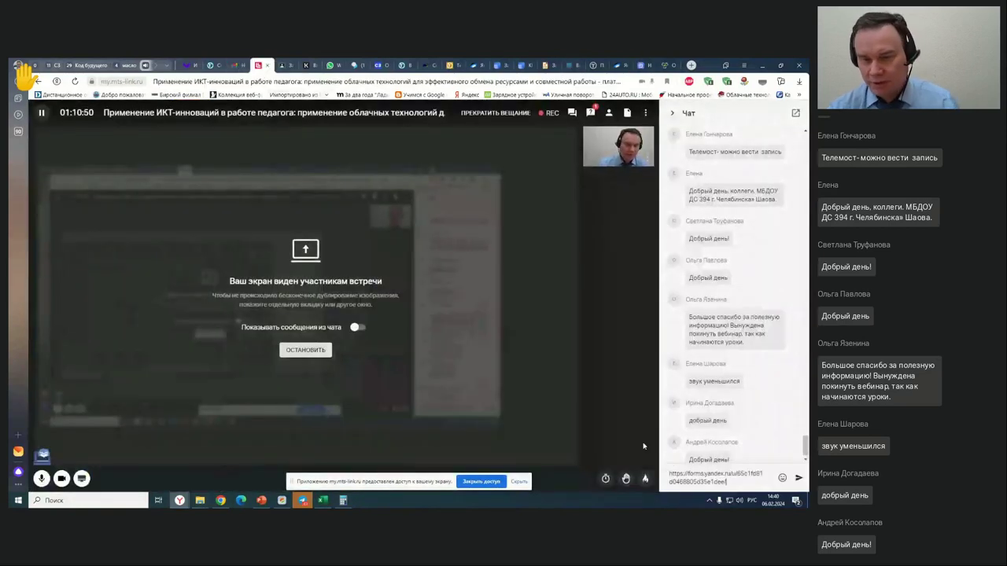
key("Return")
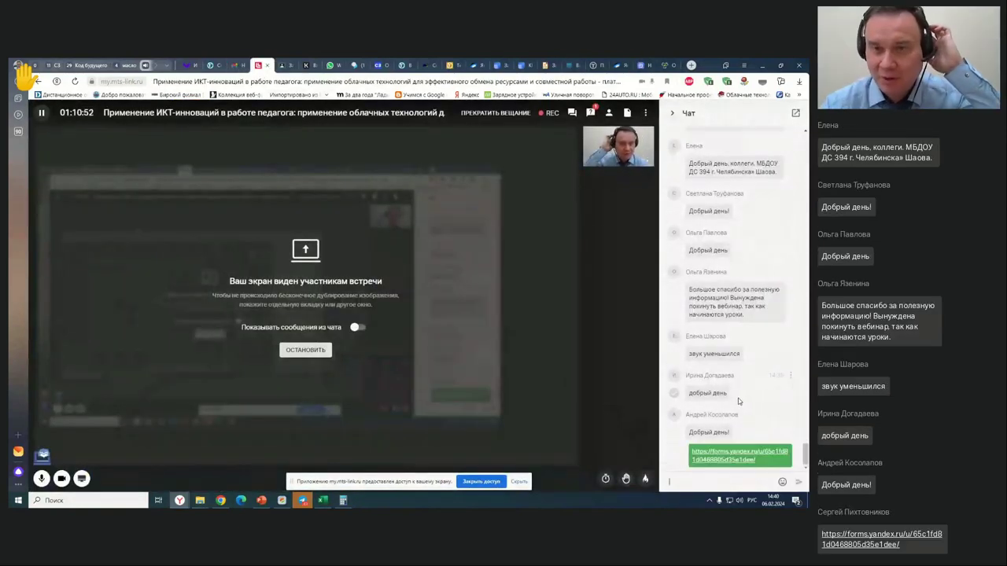
- Return to the survey in Yandex Forms and open its collected answers
left_click(222, 501)
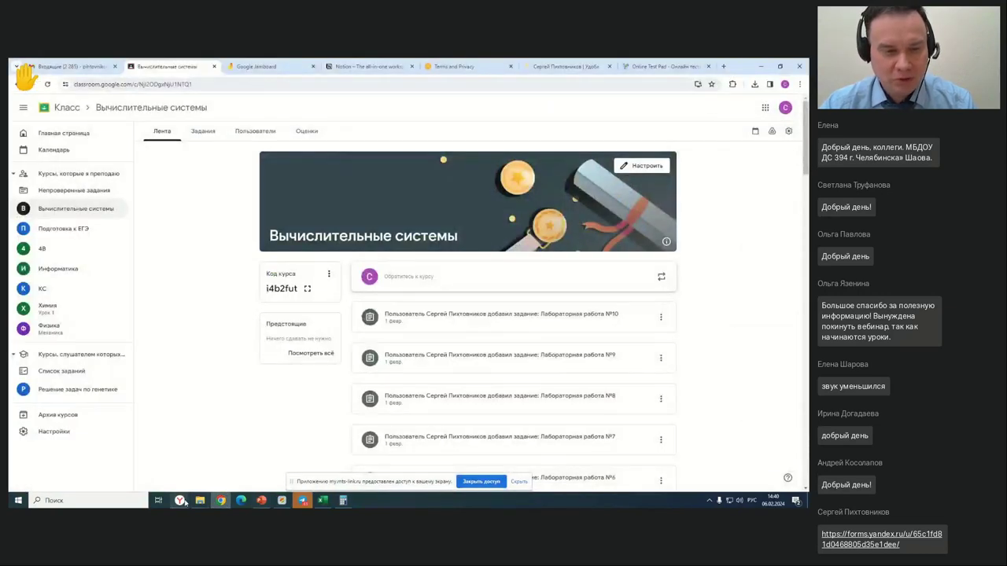
left_click(146, 469)
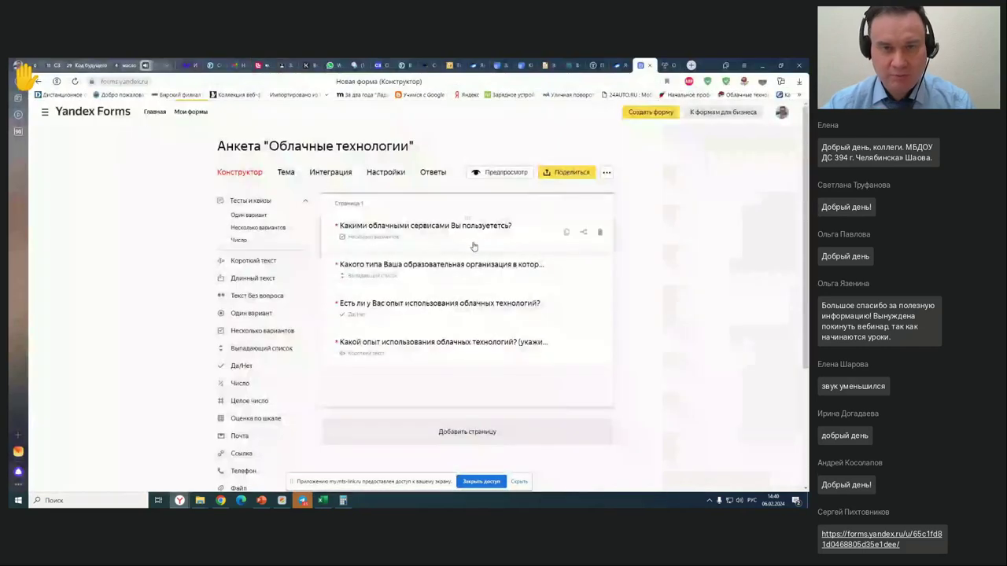
left_click(642, 65)
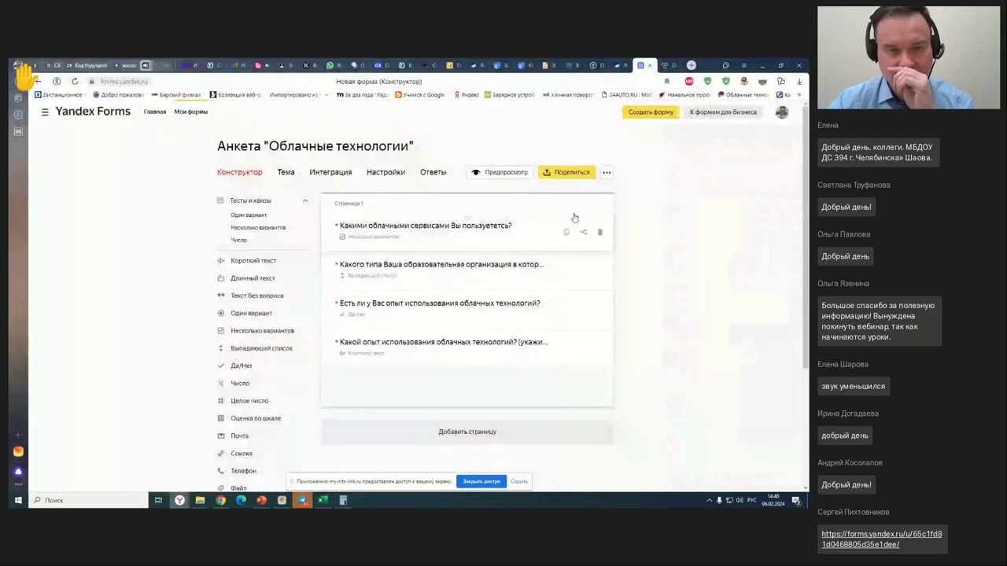
left_click(433, 173)
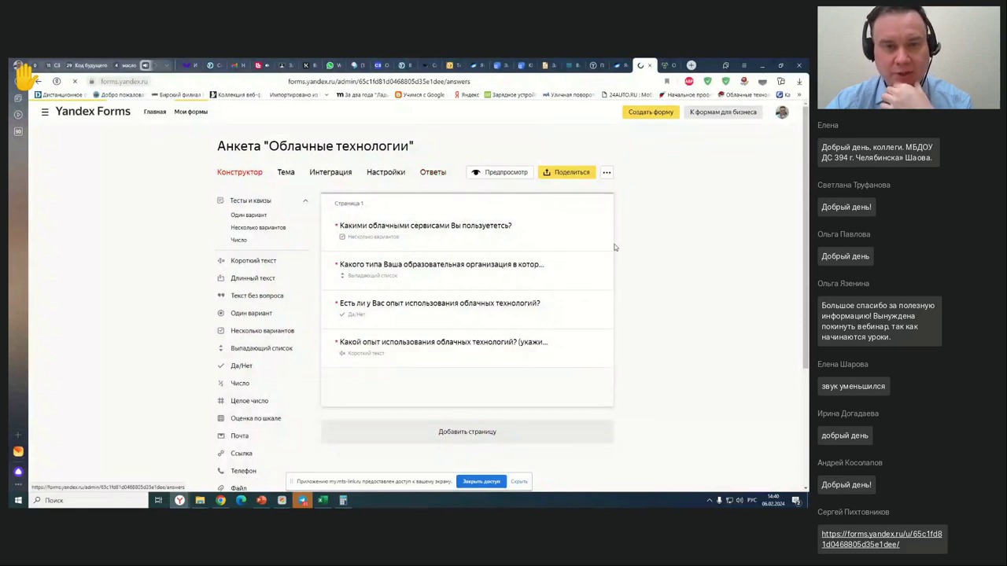
- Open the answer statistics of the form "Запись на итоговый проект курса Методист образовательных программ" and download them as XLSX
left_click(37, 81)
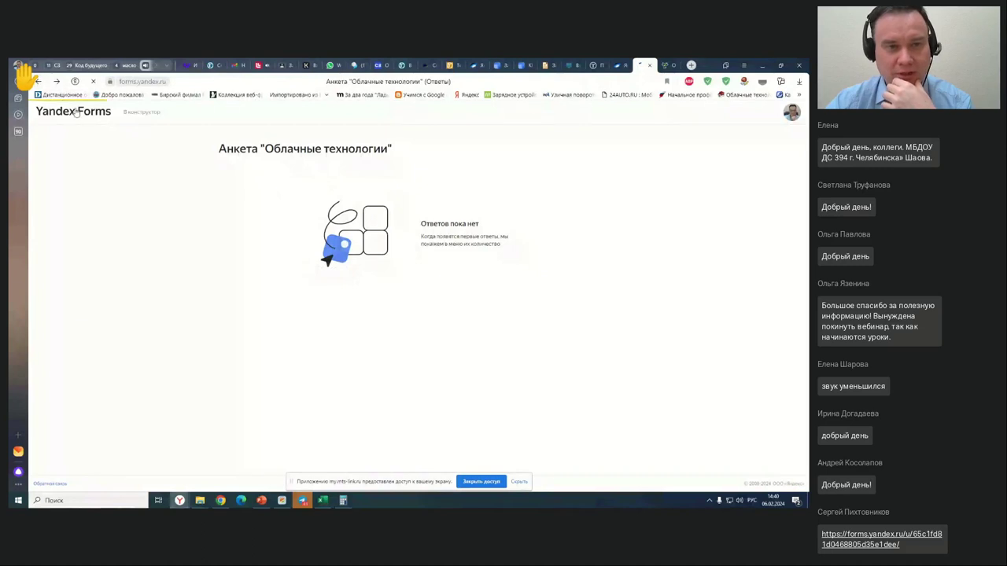
left_click(191, 112)
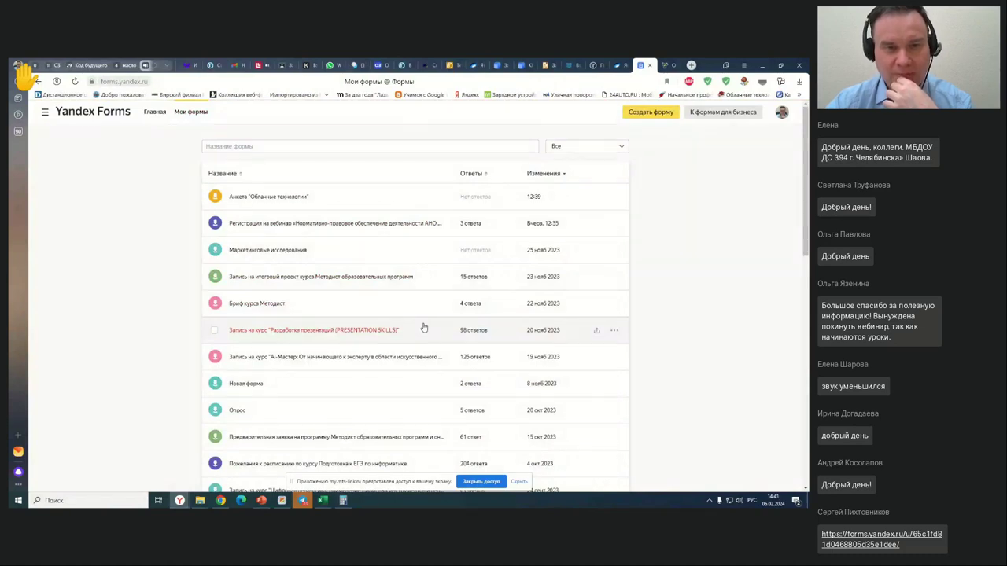
left_click(375, 286)
left_click(434, 173)
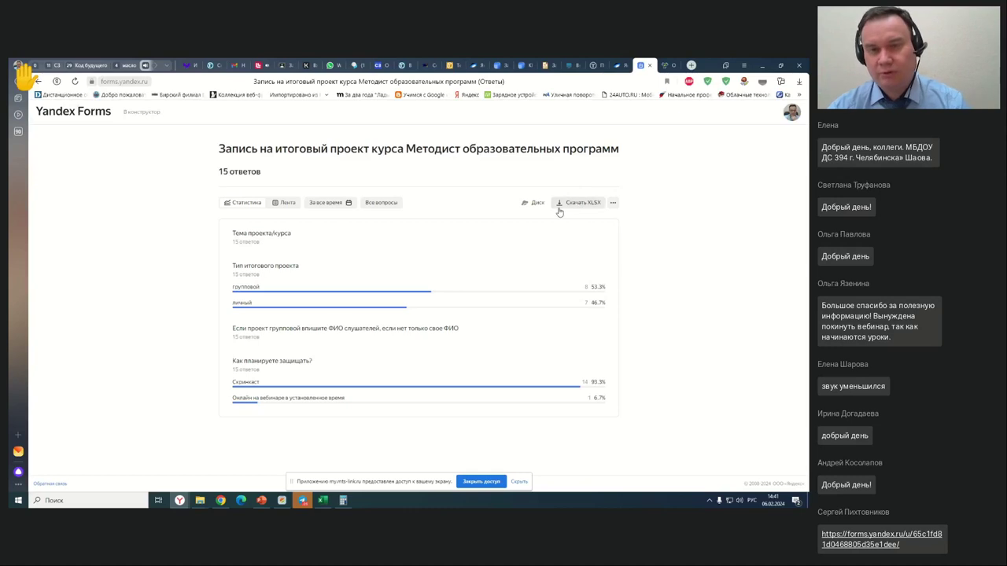
left_click(566, 206)
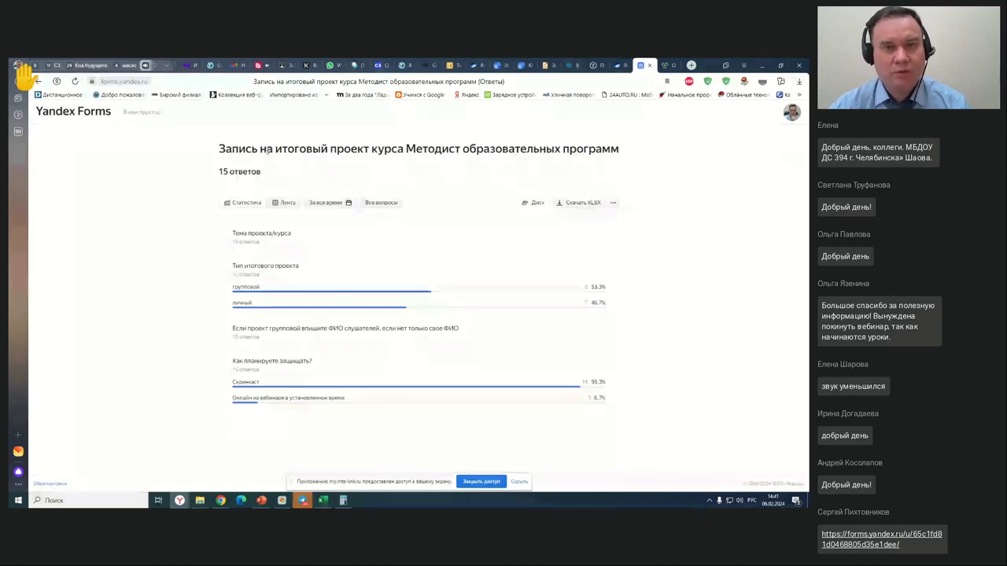
- Stop the screen sharing in the webinar room and advance the presentation to the slide on the calls.mail.ru video call service
left_click(259, 66)
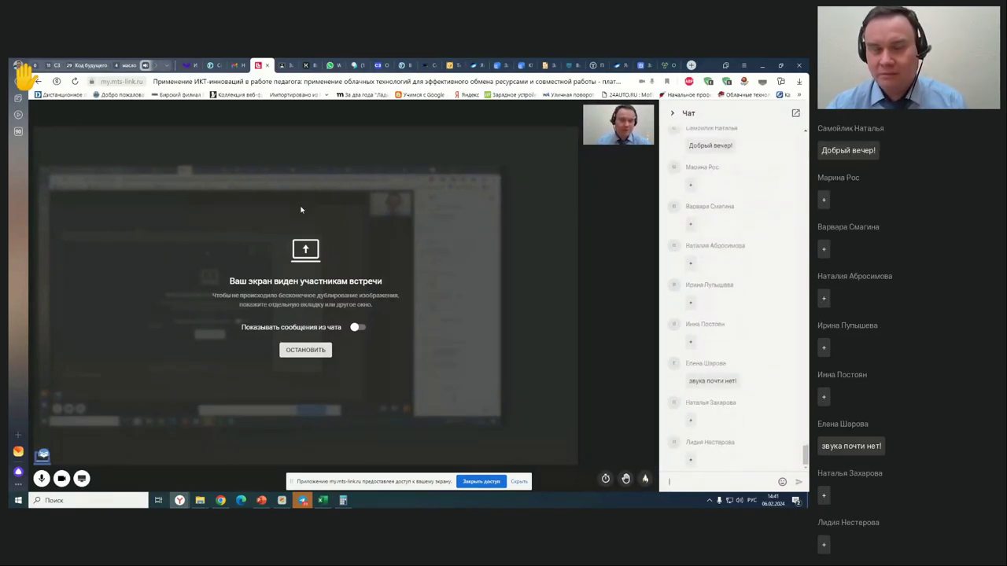
mouse_move(303, 212)
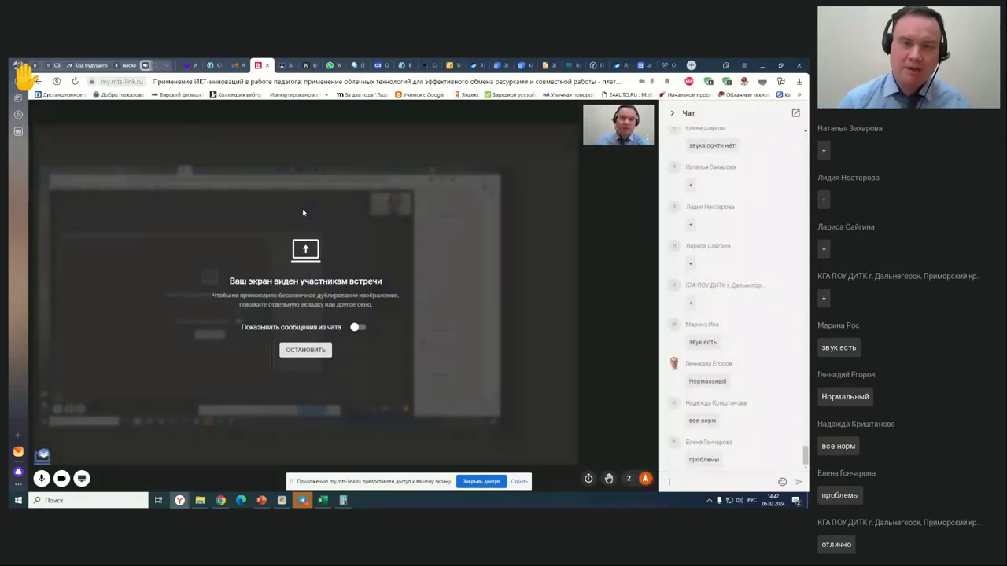
left_click(81, 480)
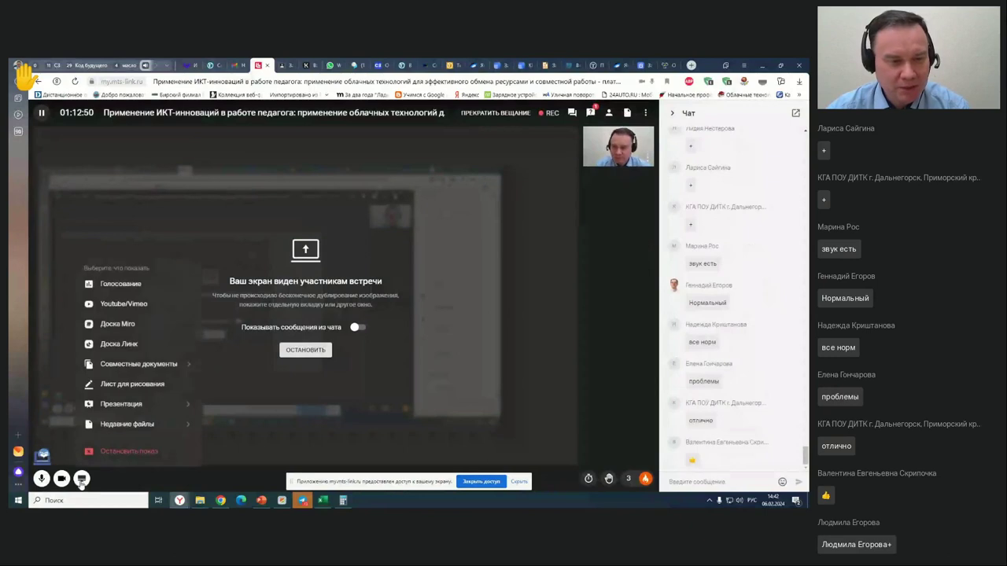
left_click(128, 451)
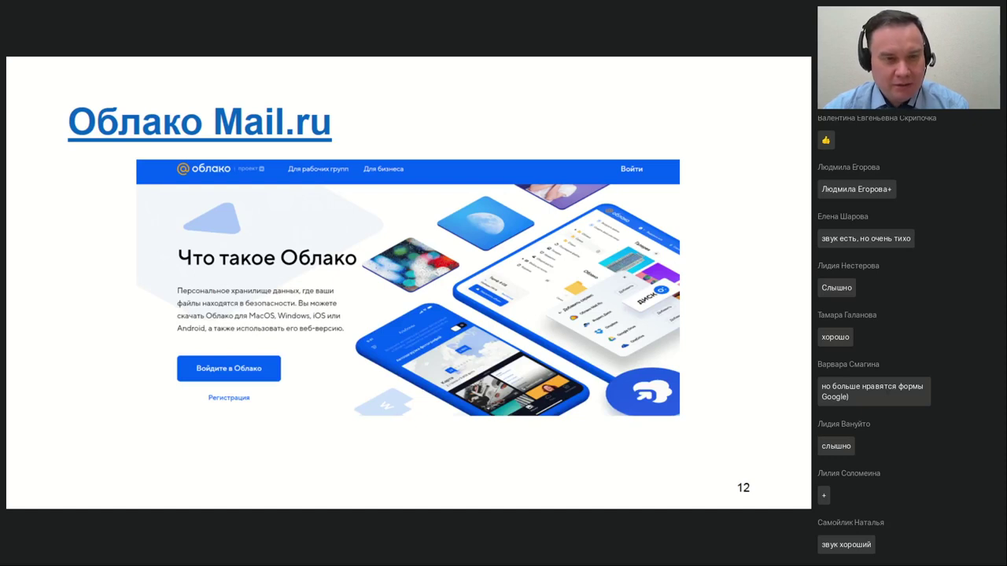
key("Right")
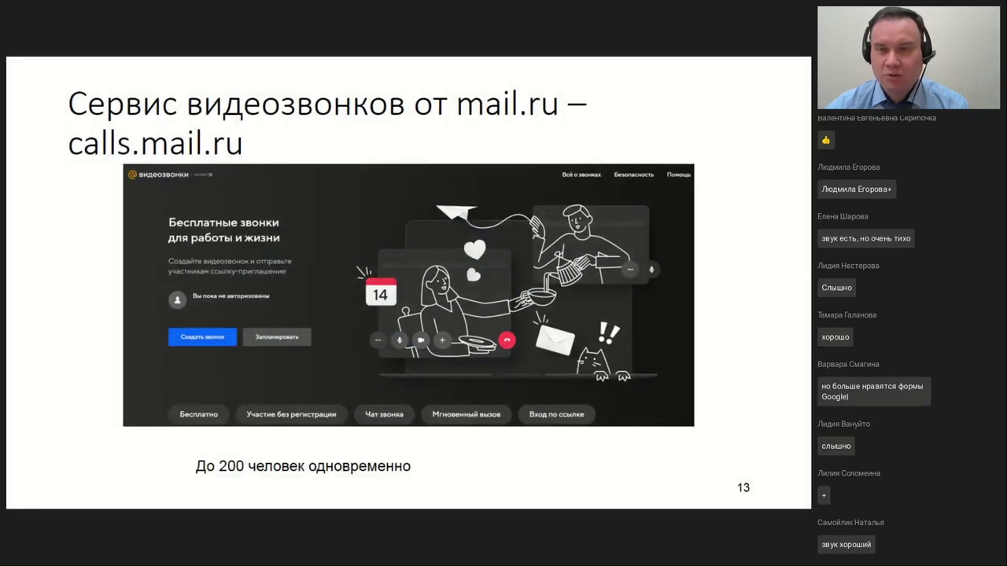